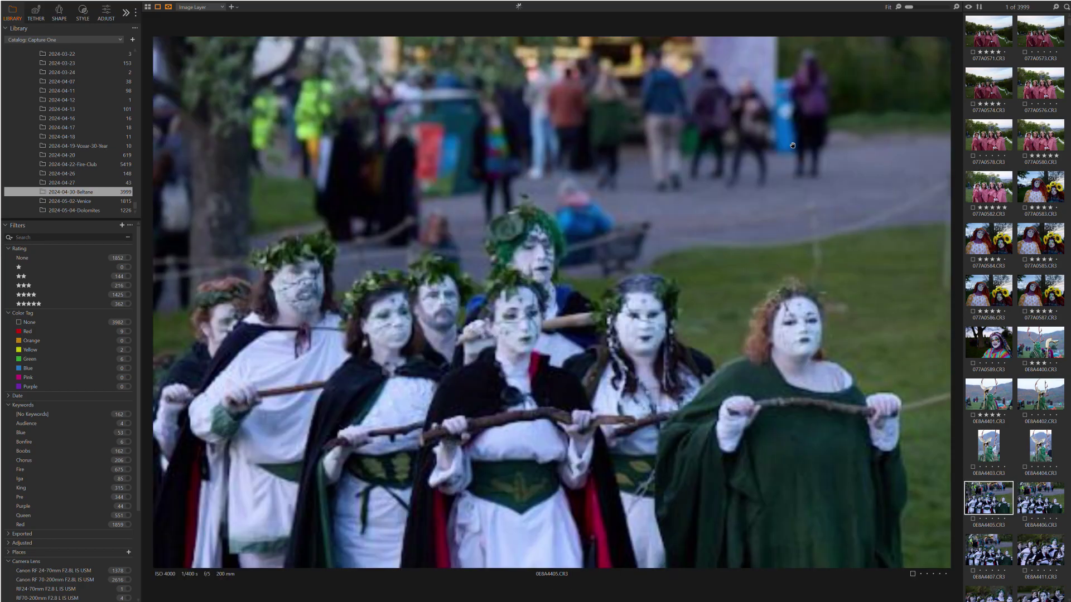
- Browse the Beltane photos from the white-robed procession forward to the blue-painted performers in 0E8A4436.CR3
key("Right")
key("Right")
key("Right")
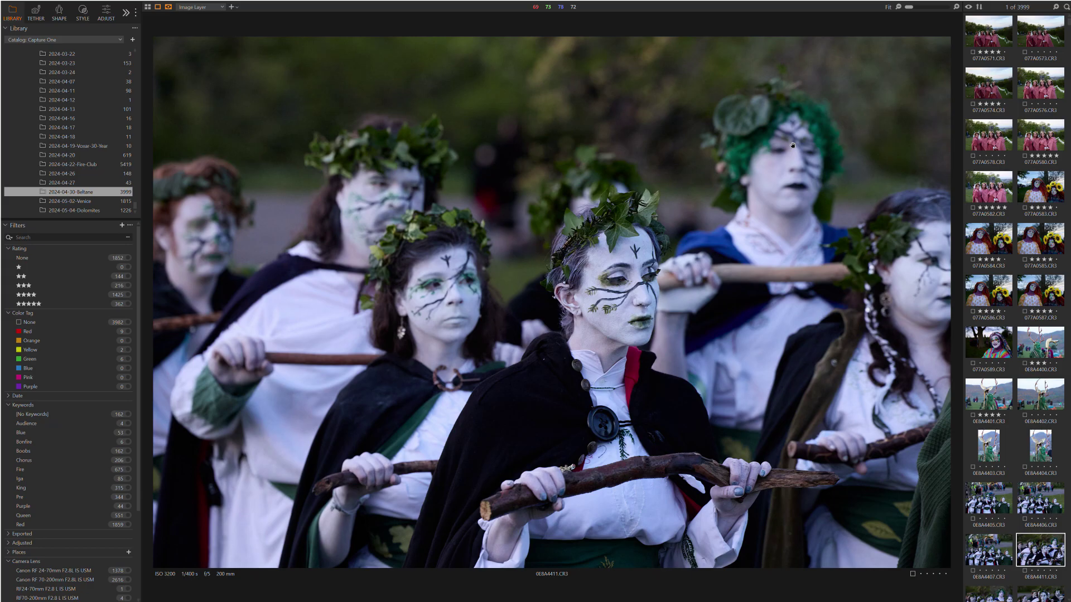
key("Right")
key("Right")
key("Right")
key("Right")
key("Right")
key("Right")
key("Right")
key("Right")
key("Right")
key("Right")
key("Right")
key("Right")
key("Right")
key("Right")
key("Right")
key("Right")
key("Right")
key("Right")
key("Right")
key("Right")
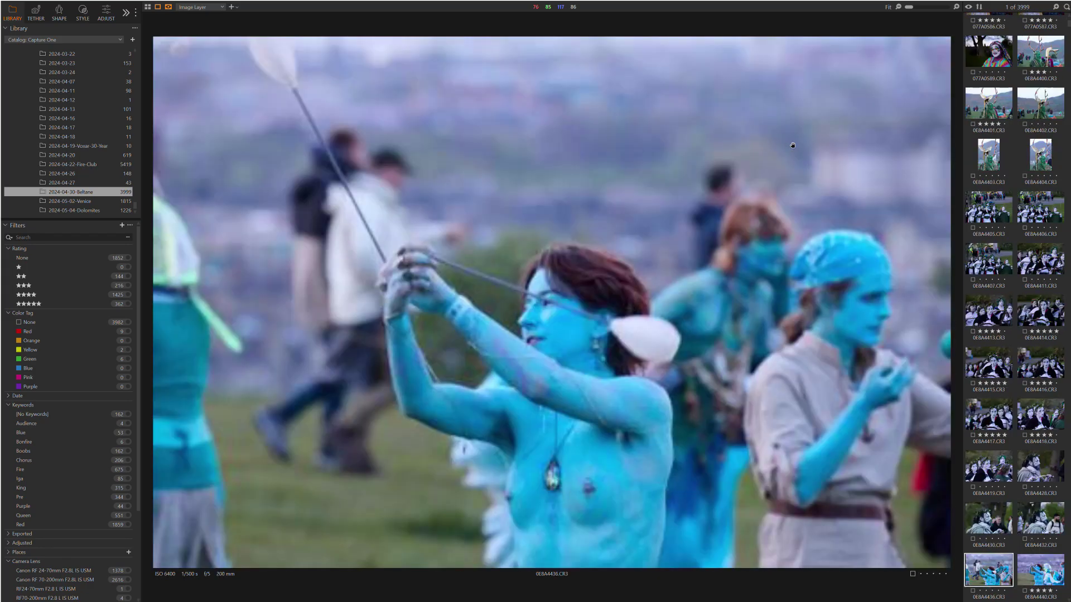
- Review the blue-painted performer photos up to the crescent-headdress shot 0E8A4536.CR3
key("Right")
key("Right")
key("Right")
key("Right")
key("Right")
key("Right")
key("Right")
key("Right")
key("Right")
key("Right")
key("Right")
key("Right")
key("Right")
key("Right")
key("Right")
key("Right")
key("Right")
key("Right")
key("Right")
key("Right")
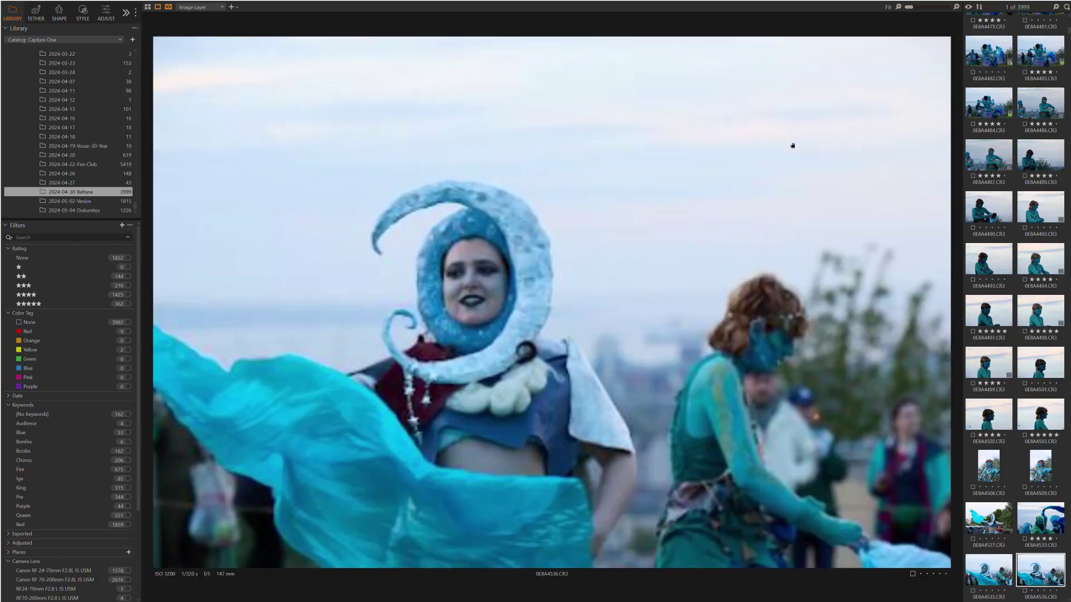
- Go back to the vertical portrait of the smiling blue-painted performer, 0E8A4508.CR3
key("Left")
key("Left")
key("Left")
key("Left")
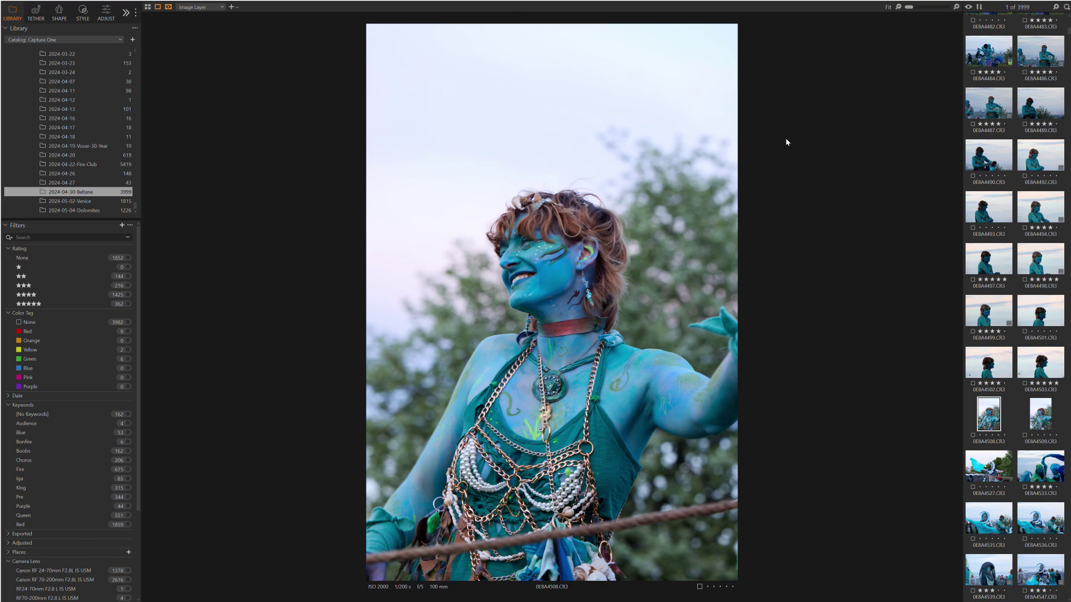
- Review the photos following the vertical portrait up to the man with the blue fan in 0E8A4581.CR3
key("Right")
key("Right")
key("Right")
key("Right")
key("Right")
key("Right")
key("Right")
key("Right")
key("Right")
key("Right")
key("Right")
key("Right")
key("Right")
key("Right")
key("Right")
key("Right")
key("Right")
key("Right")
key("Right")
key("Right")
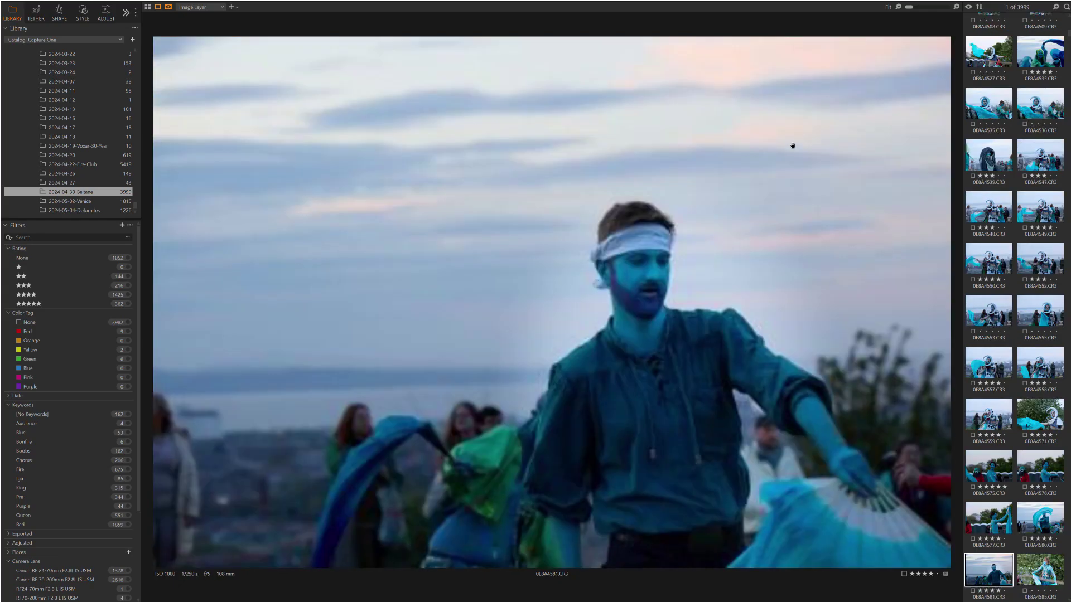
- Continue through the blue group's photos to the antlered green figure in 0E8A4640.CR3
key("Right")
key("Right")
key("Right")
key("Right")
key("Right")
key("Right")
key("Right")
key("Right")
key("Right")
key("Right")
key("Right")
key("Right")
key("Right")
key("Right")
key("Right")
key("Right")
key("Right")
key("Right")
key("Right")
key("Right")
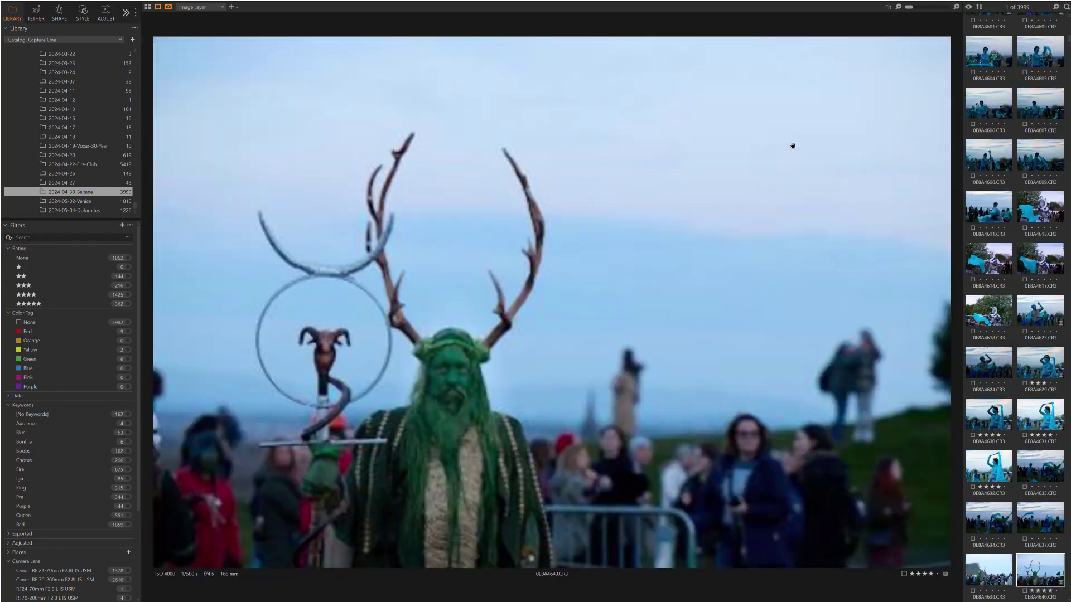
- Review the antlered figure's photos and continue to the horned performer with the ivy crown in 0E8A4662.CR3
key("Right")
key("Right")
key("Right")
key("Right")
key("Right")
key("Right")
key("Right")
key("Right")
key("Right")
key("Right")
key("Right")
key("Right")
key("Right")
key("Right")
key("Right")
key("Right")
key("Right")
key("Right")
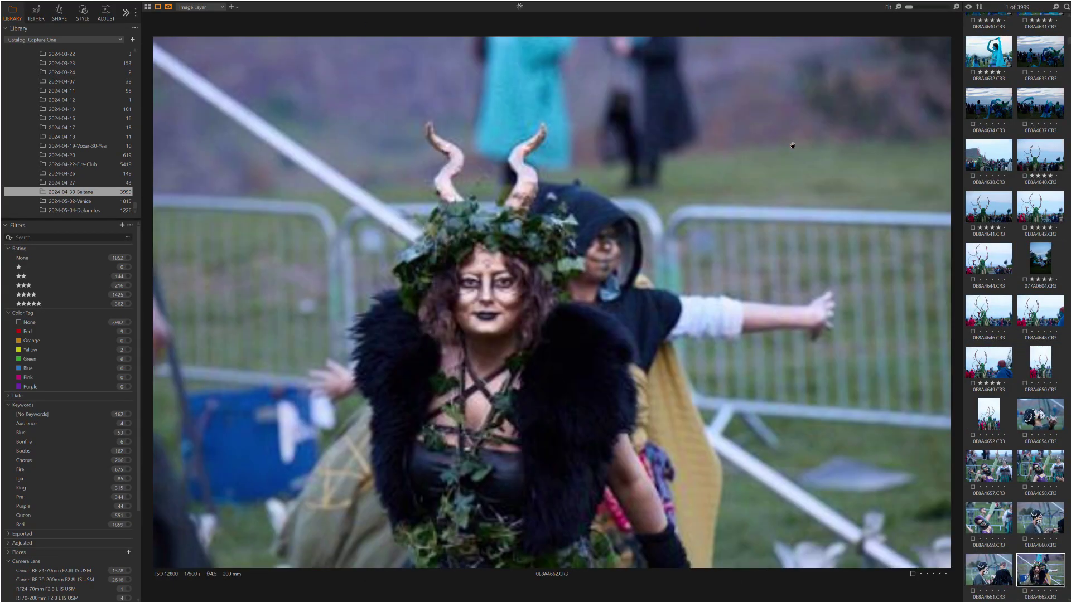
- Compare the successive shots of the horned, ivy-crowned performer up to 0E8A4689.CR3
key("Right")
key("Right")
key("Right")
key("Right")
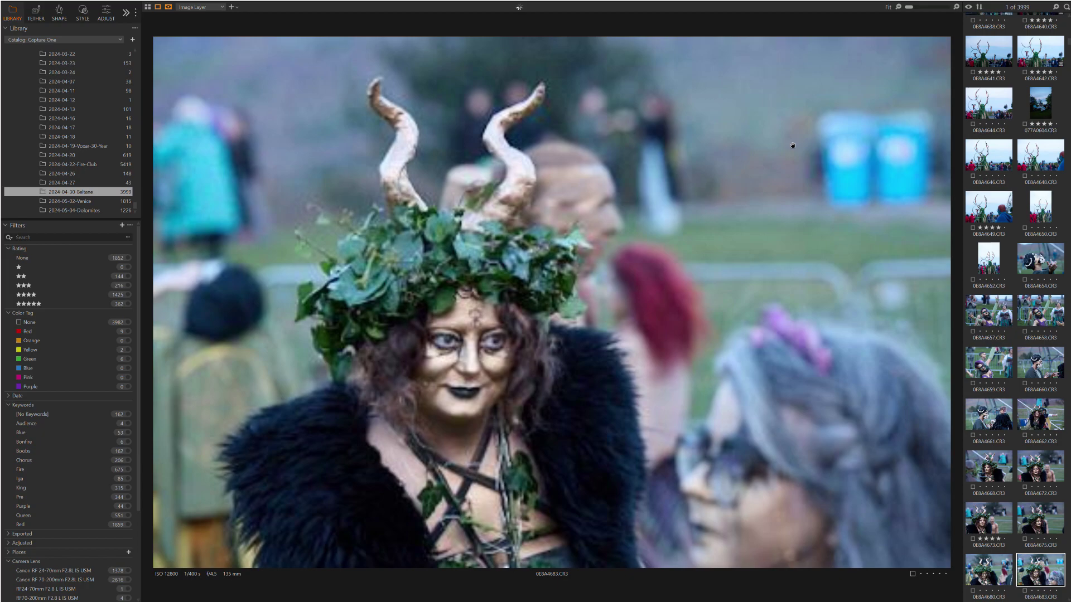
key("Right")
key("Right")
key("Right")
key("Right")
key("Right")
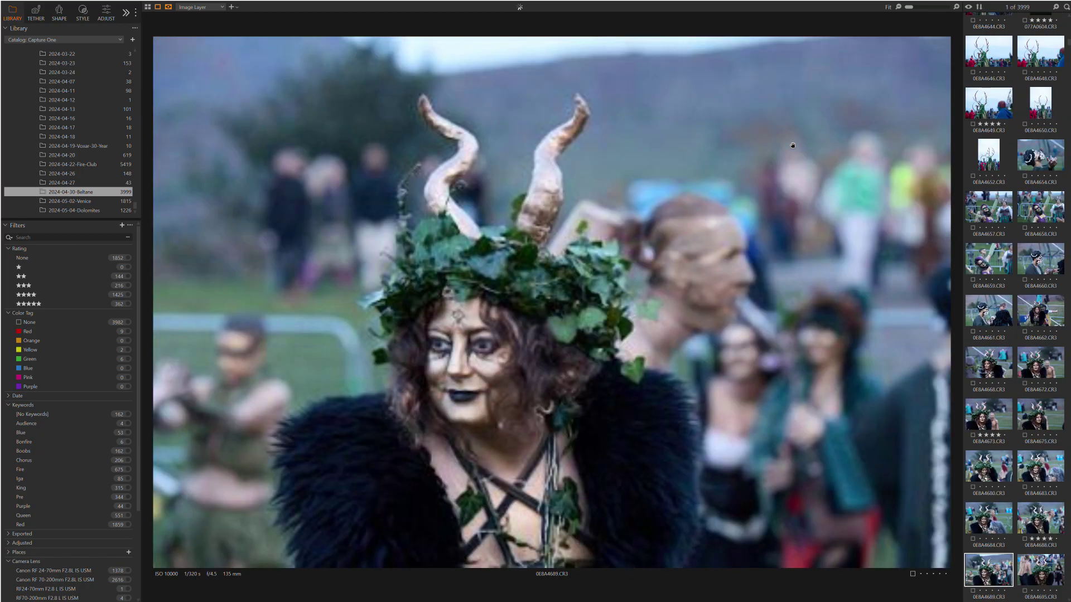
- Browse past the red-costumed group photos to the portrait with the flower crown, 0E8A4760.CR3
key("Right")
key("Right")
key("Right")
key("Right")
key("Right")
key("Right")
key("Right")
key("Right")
key("Right")
key("Right")
key("Right")
key("Right")
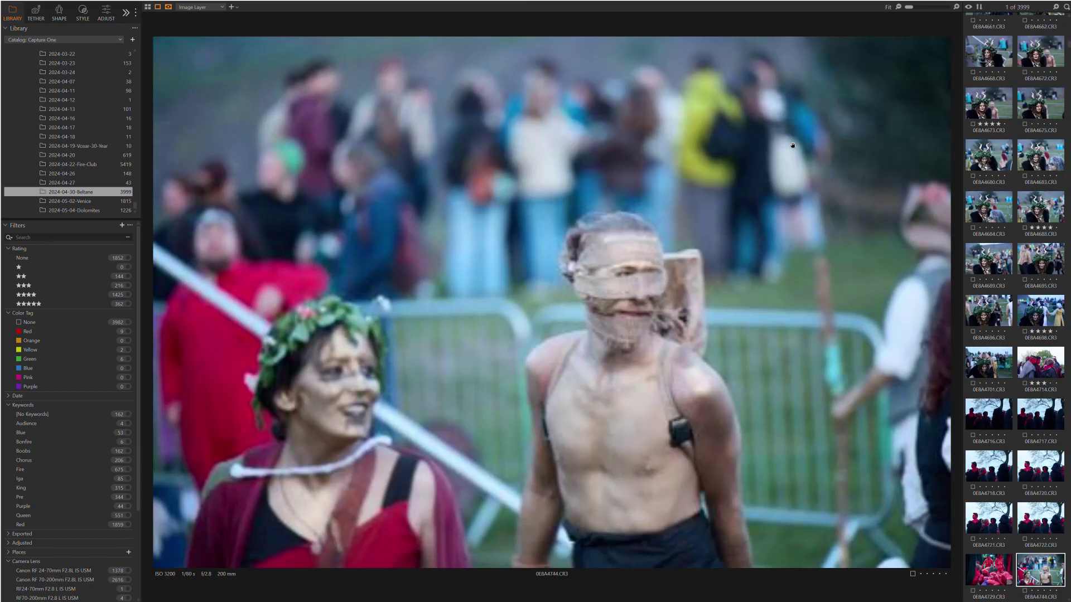
key("Right")
key("Right")
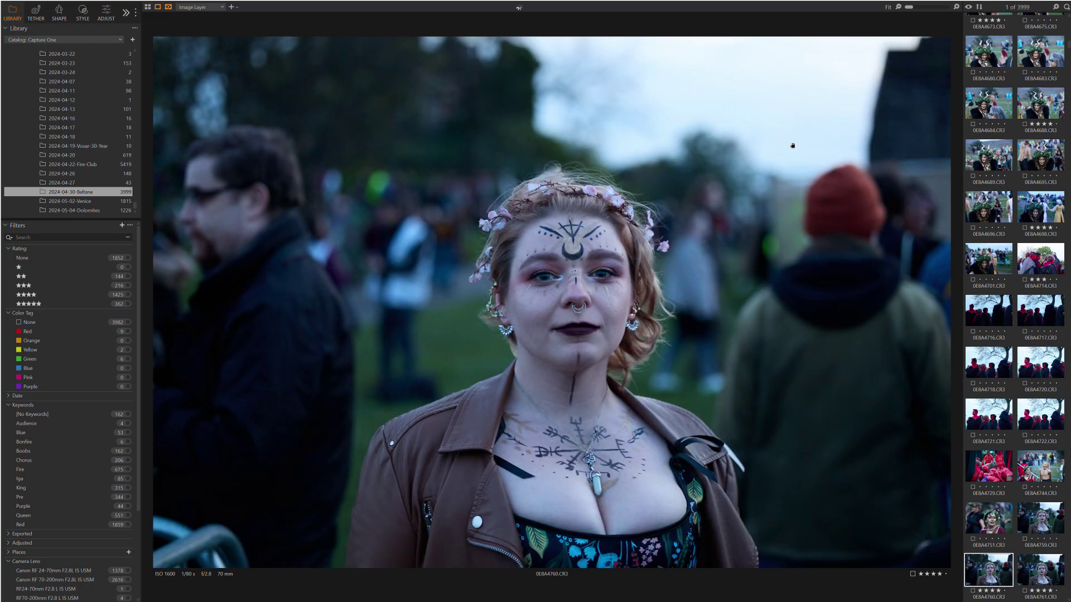
- Review the dusk portraits from the flower-crown shot to the white-turbaned performer in 0E8A4774.CR3
key("Right")
key("Right")
key("Right")
key("Right")
key("Right")
key("Right")
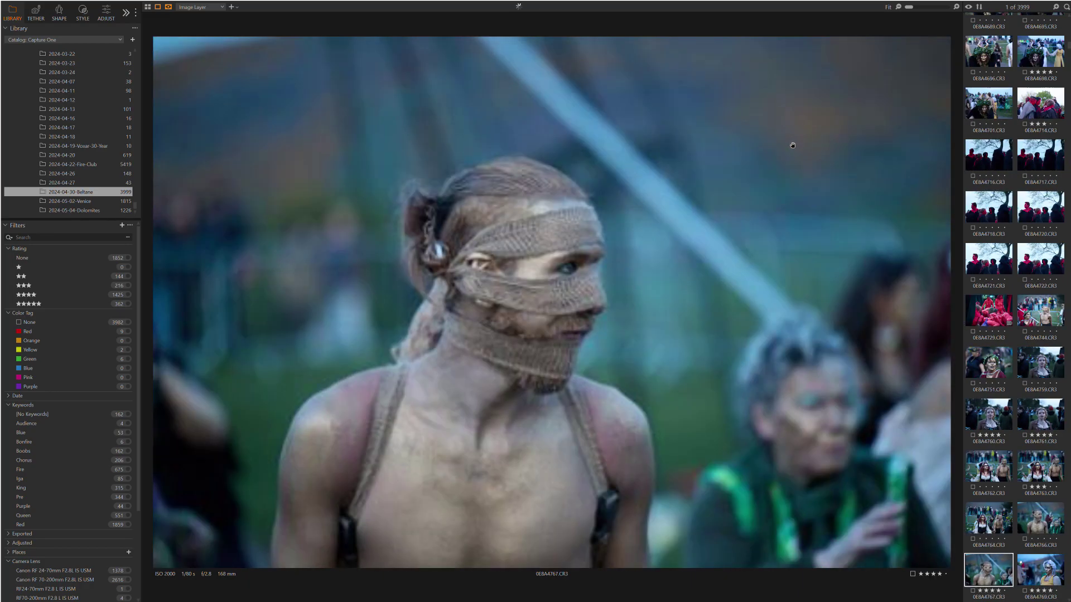
key("Right")
key("Right")
key("Right")
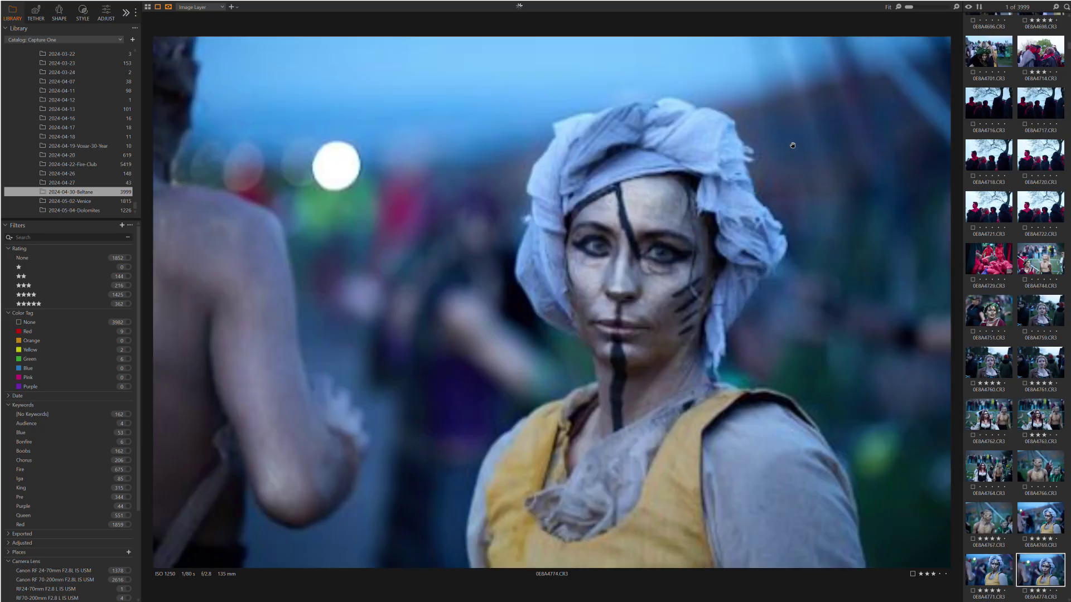
- Compare the shots of the performer in the white turban and yellow bodice up to the vertical frame 0E8A4784.CR3
key("Right")
key("Right")
key("Right")
key("Right")
key("Right")
key("Right")
key("Right")
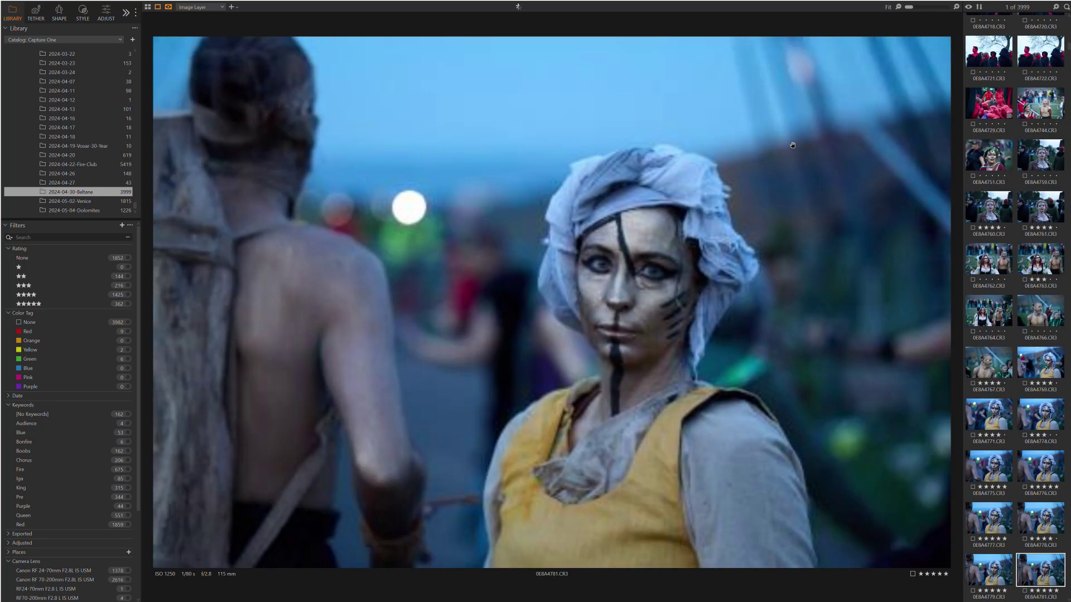
key("Right")
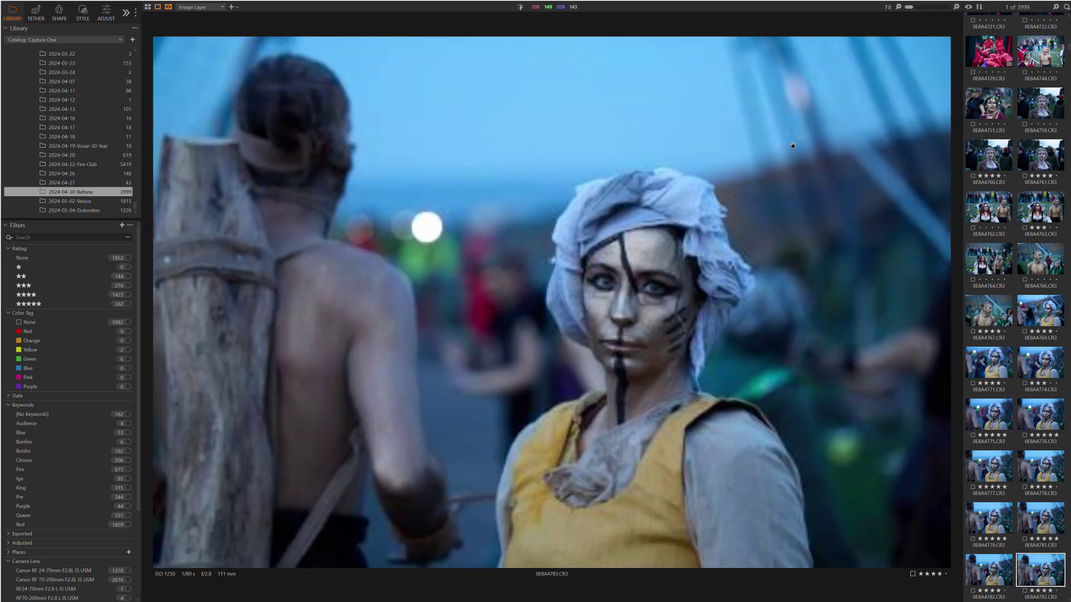
key("Right")
key("Right")
key("Right")
key("Right")
key("Right")
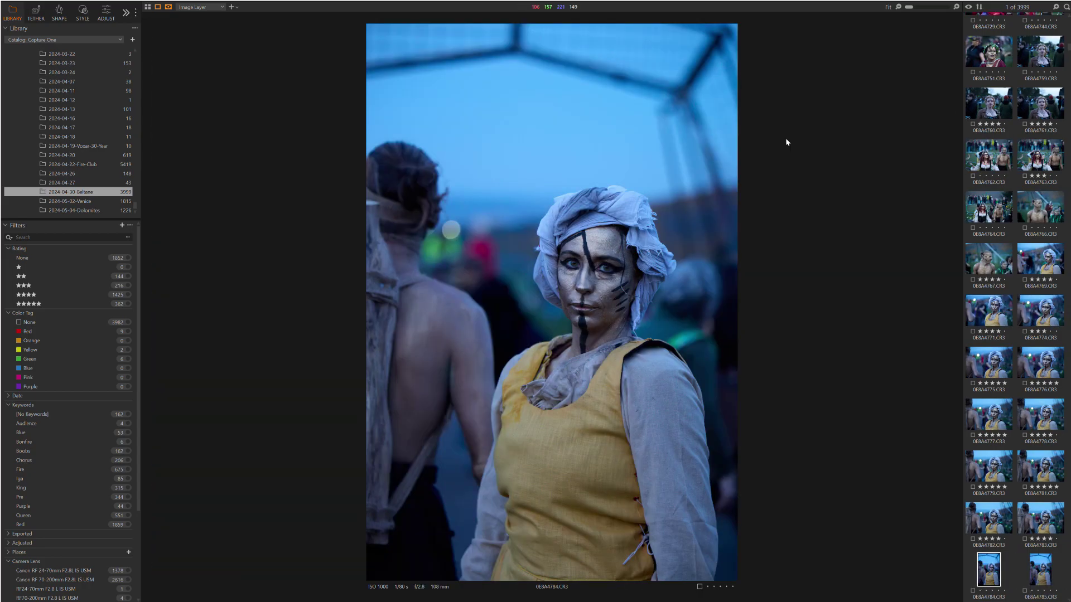
- Review the remaining shots of the white-turbaned performer up to the close-up against the sky, 0E8A4799.CR3
key("Right")
key("Right")
key("Right")
key("Right")
key("Right")
key("Right")
key("Right")
key("Right")
key("Right")
key("Right")
key("Right")
key("Right")
key("Right")
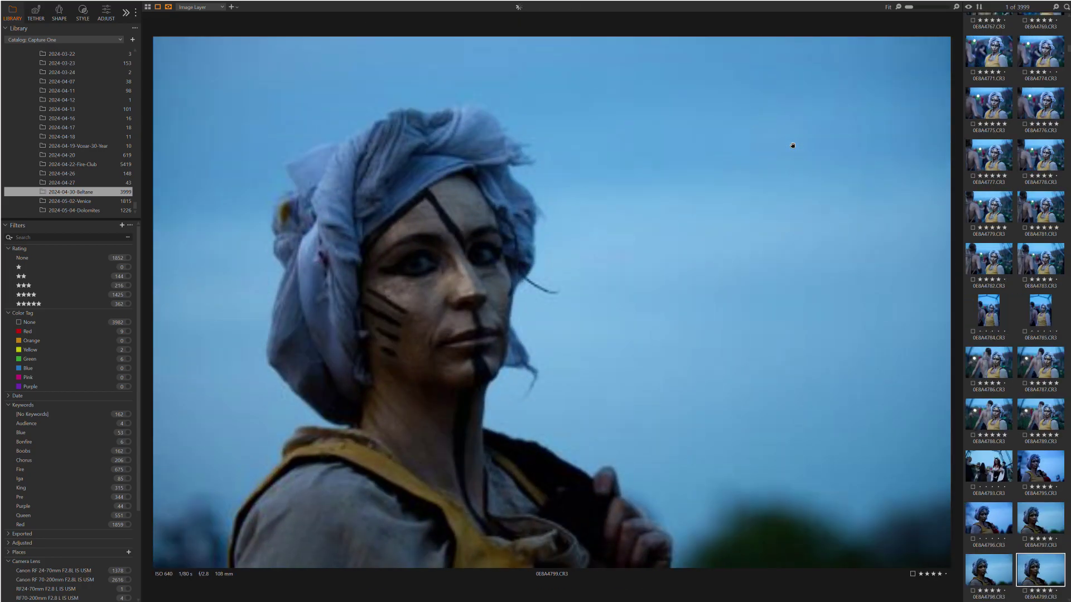
- Browse on to the purple-costumed pair beside the tree and compare 0E8A4858.CR3 with 0E8A4859.CR3
key("Right")
key("Right")
key("Right")
key("Right")
key("Right")
key("Right")
key("Right")
key("Right")
key("Right")
key("Right")
key("Right")
key("Right")
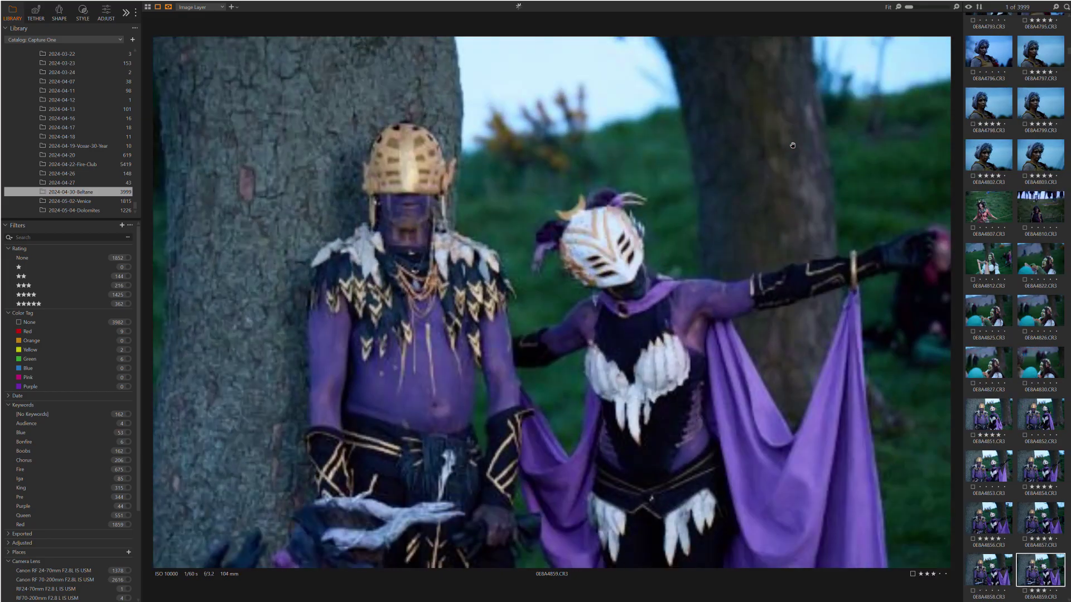
key("Left")
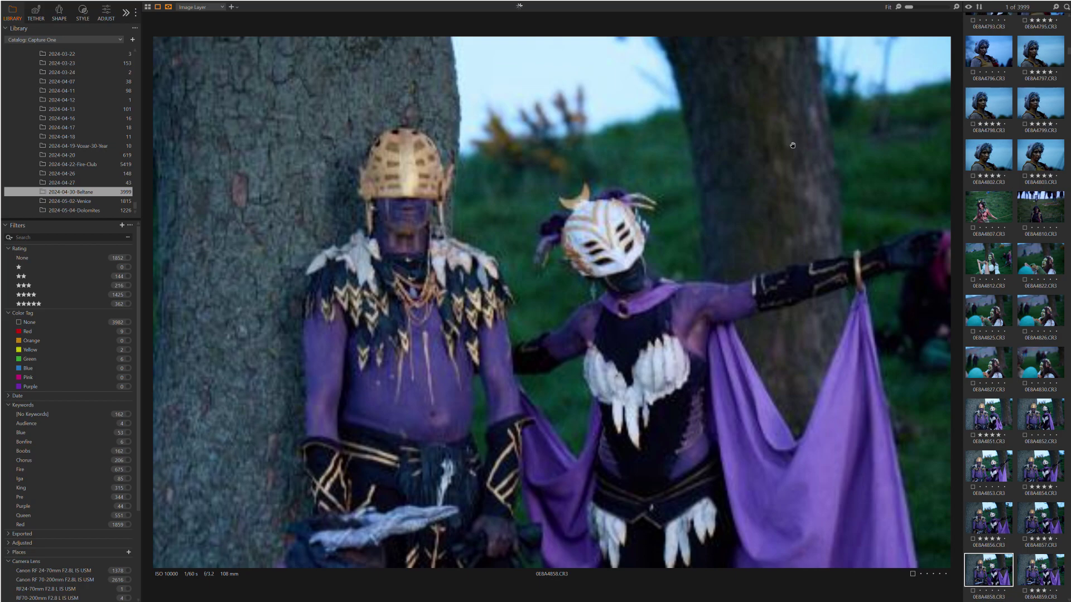
key("Right")
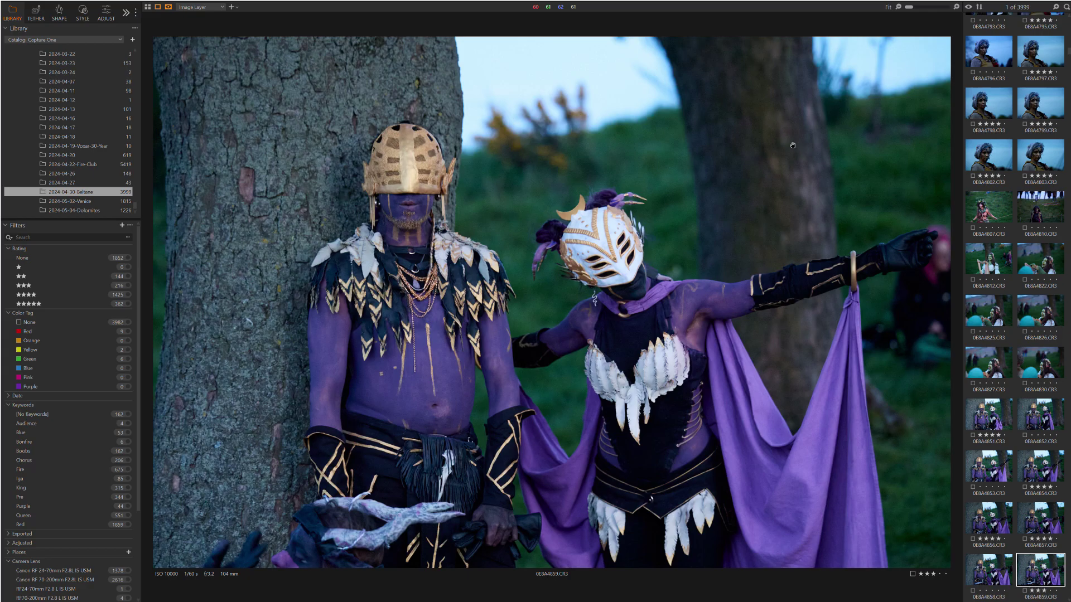
- Review the purple group photos up to the vertical portrait of the white-masked performer, 0E8A4893.CR3
key("Right")
key("Right")
key("Right")
key("Right")
key("Right")
key("Right")
key("Right")
key("Right")
key("Right")
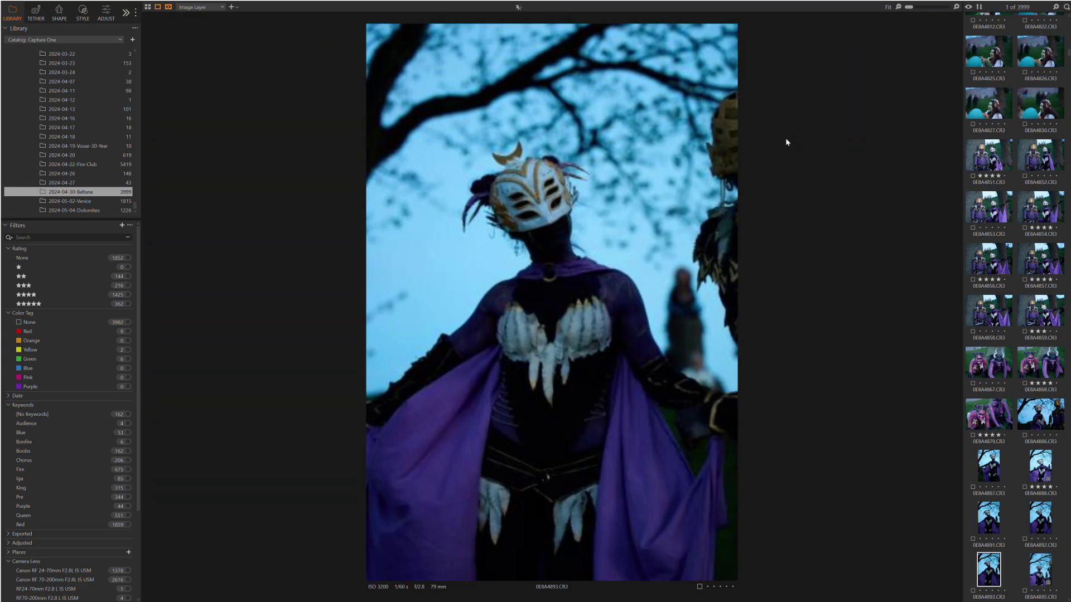
- Browse past the wide tree scenes to the vertical frame of the crouching purple performer, 077A0635.CR3
key("Right")
key("Right")
key("Right")
key("Right")
key("Right")
key("Right")
key("Right")
key("Right")
key("Right")
key("Right")
key("Right")
key("Right")
key("Right")
key("Right")
key("Right")
key("Right")
key("Right")
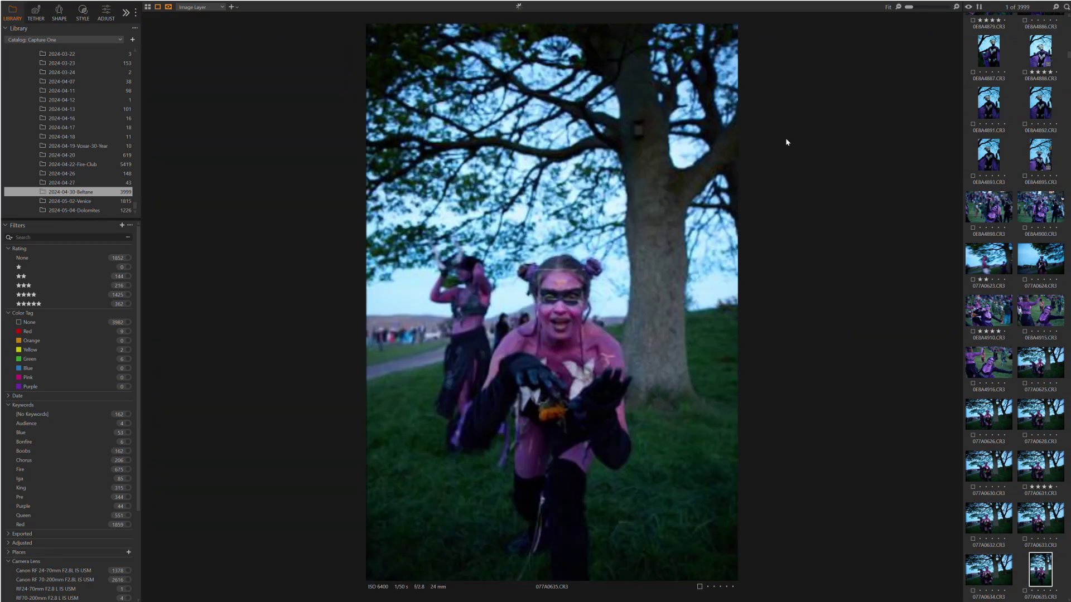
- Compare the vertical shots of the crouching purple performer under the tree up to 077A0646.CR3
key("Right")
key("Right")
key("Right")
key("Right")
key("Right")
key("Right")
key("Right")
key("Right")
key("Right")
key("Right")
key("Right")
key("Right")
key("Right")
key("Right")
key("Right")
key("Right")
key("Right")
key("Right")
key("Right")
key("Right")
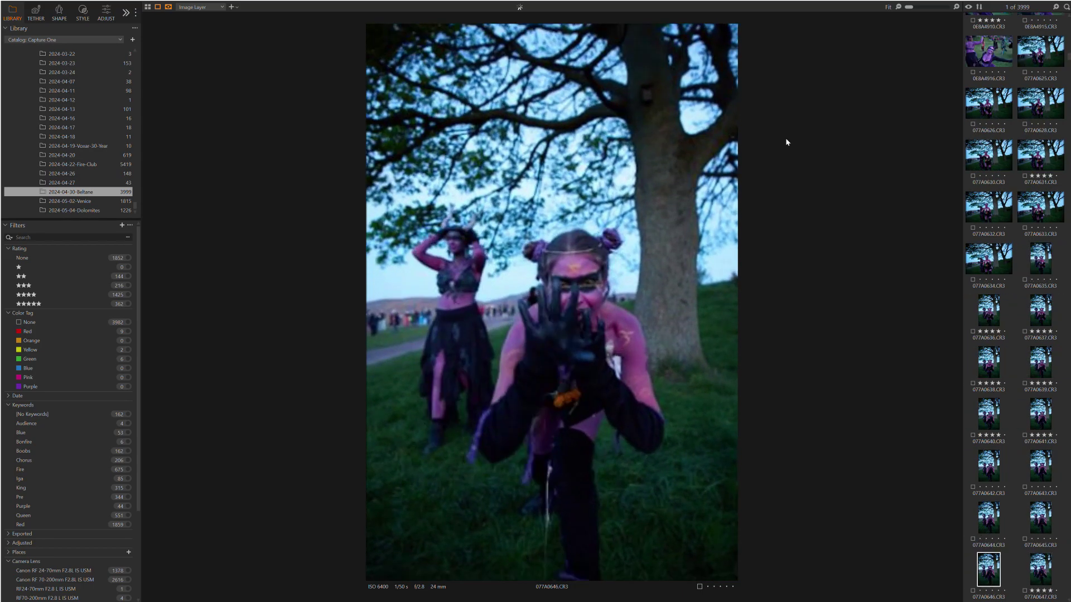
- Browse on to the purple dancer with a raised arm on the grass, 0E8A4942.CR3
key("Right")
key("Right")
key("Right")
key("Right")
key("Right")
key("Right")
key("Right")
key("Right")
key("Right")
key("Right")
key("Right")
key("Right")
key("Right")
key("Right")
key("Right")
key("Right")
key("Right")
key("Right")
key("Right")
key("Right")
key("Right")
key("Right")
key("Right")
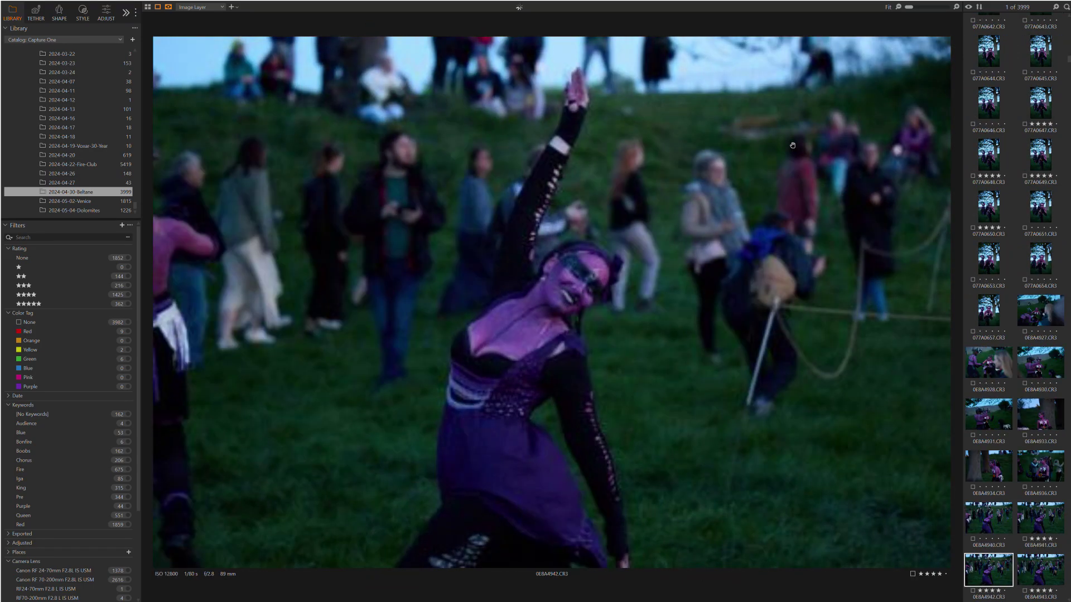
- Review the photos from the purple dancer to the leaf-crowned performer between the trees, 0E8A4965.CR3
key("Right")
key("Right")
key("Right")
key("Right")
key("Right")
key("Right")
key("Right")
key("Right")
key("Right")
key("Right")
key("Right")
key("Right")
key("Right")
key("Right")
key("Right")
key("Right")
key("Right")
key("Right")
key("Right")
key("Right")
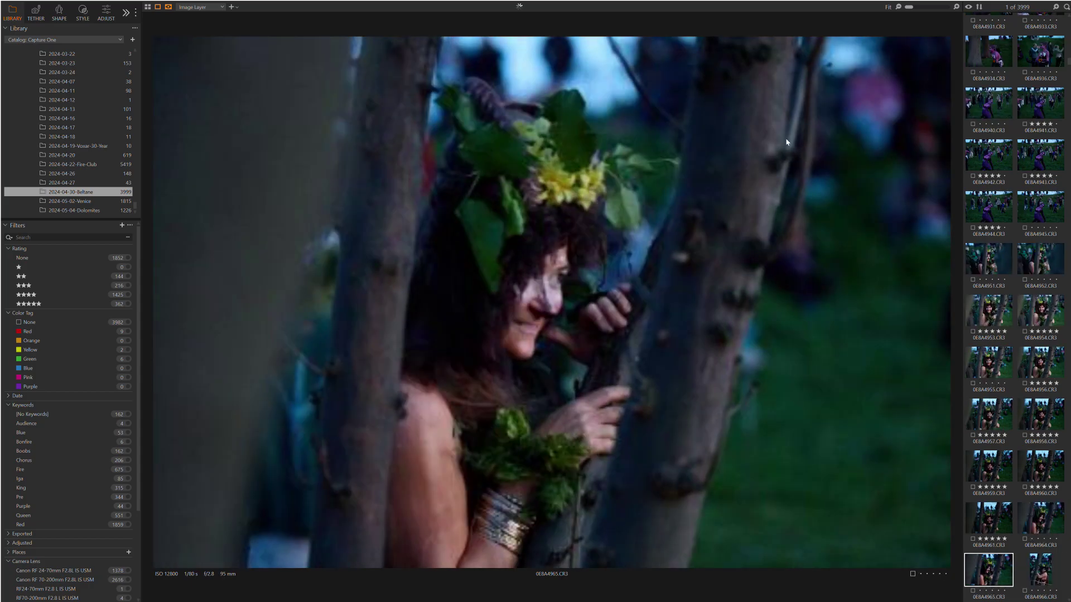
- Browse ahead to the red-tagged TIFF of 0E8A5015 showing the red-haired spectator among purple performers
key("Right")
key("Right")
key("Right")
key("Right")
key("Right")
key("Right")
key("Right")
key("Right")
key("Right")
key("Right")
key("Right")
key("Right")
key("Right")
key("Right")
key("Right")
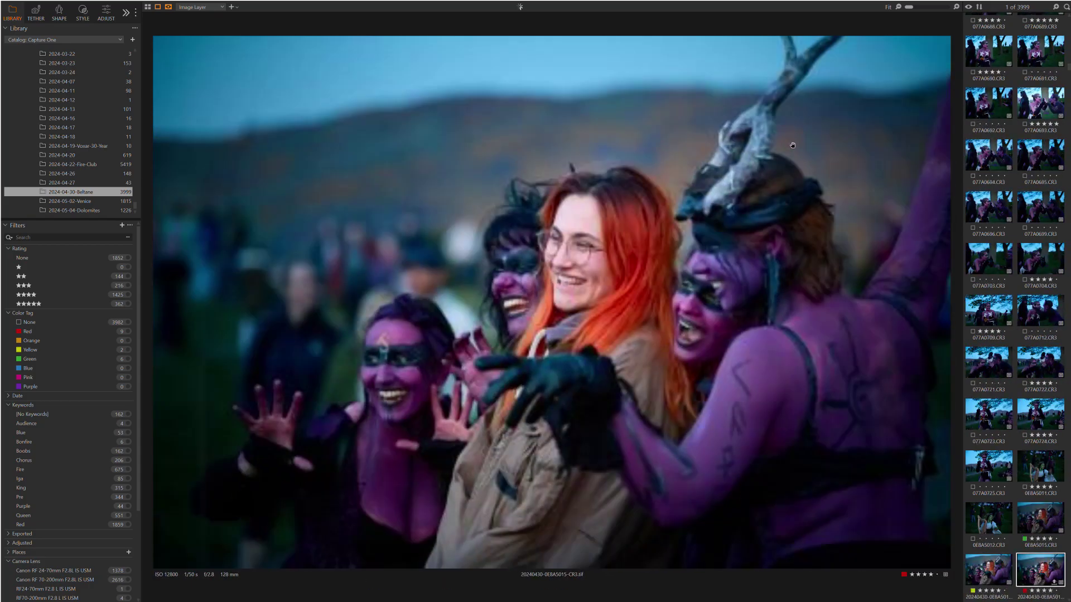
- Compare the shots of the red-haired spectator, including 0E8A5018.CR3, 0E8A5020.CR3 and the DNG version of 0E8A5020
key("Left")
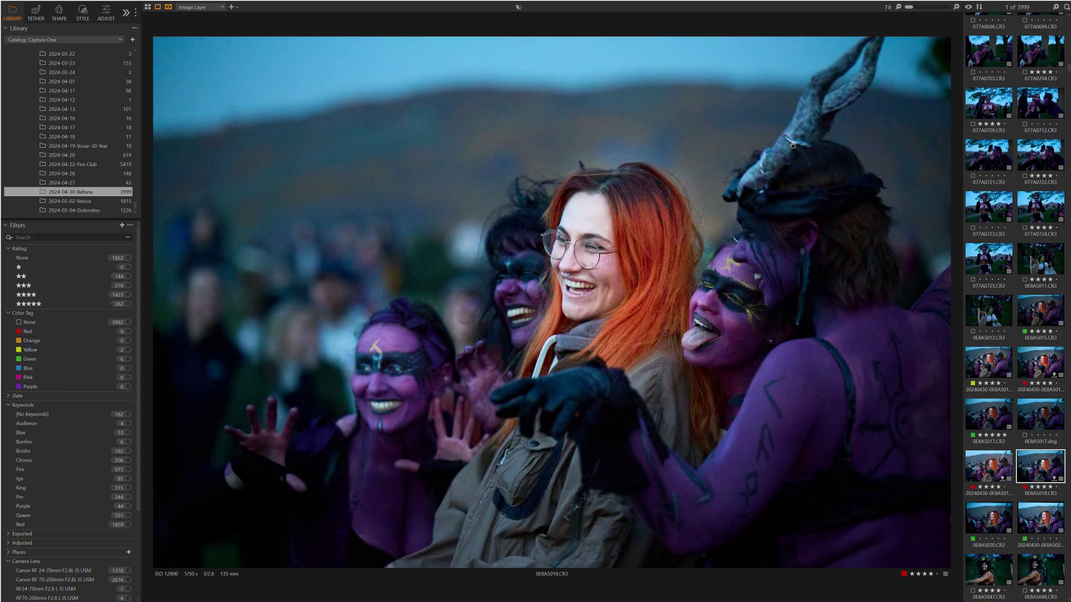
key("Right")
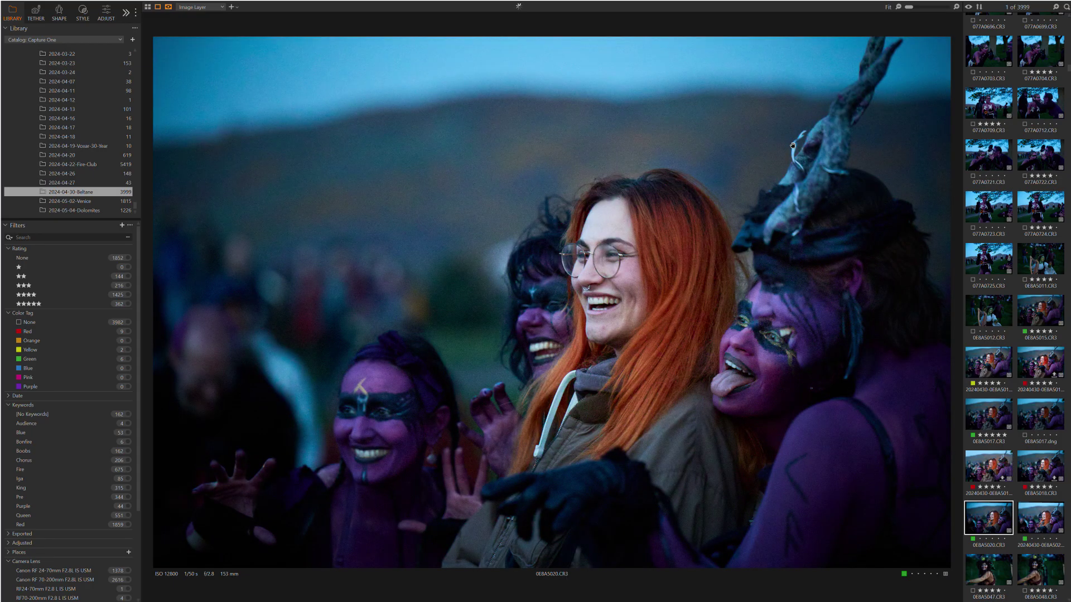
key("Right")
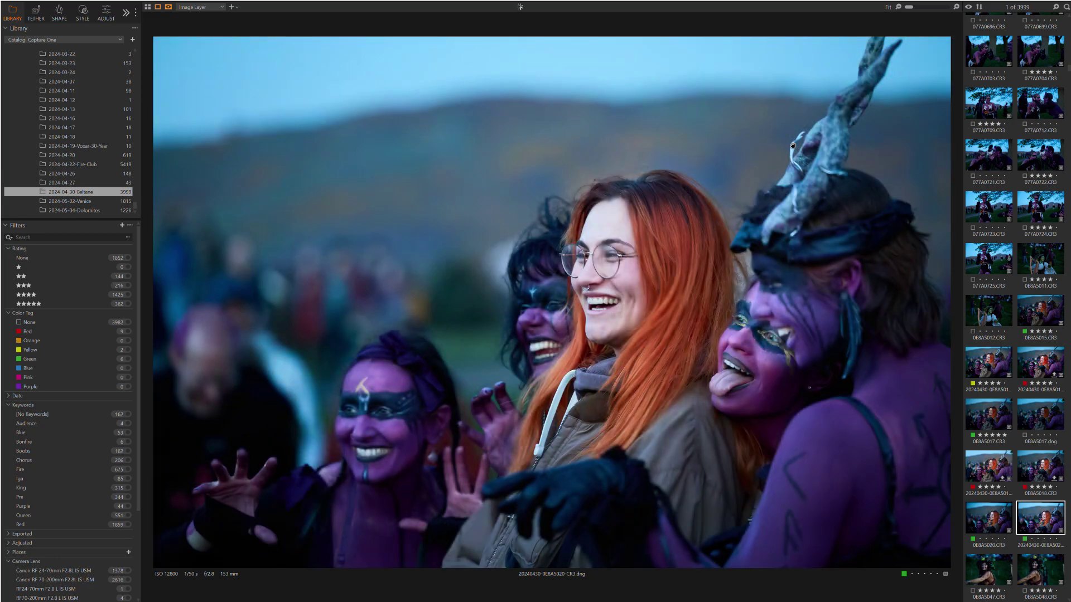
- Browse past the red-haired spectator's photos to the green-faced performer with the floral crown, 0E8A5050.CR3
key("Right")
key("Right")
key("Right")
key("Right")
key("Right")
key("Right")
key("Right")
key("Right")
key("Right")
key("Right")
key("Right")
key("Right")
key("Right")
key("Right")
key("Right")
key("Right")
key("Right")
key("Right")
key("Right")
key("Right")
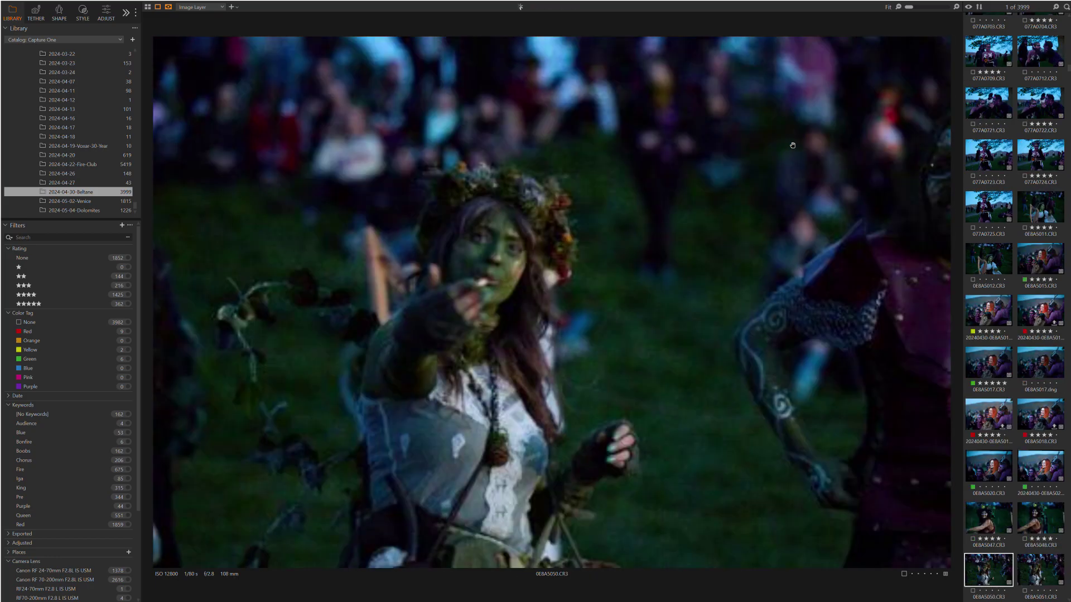
- Browse ahead from the green-faced performer to the red-lit group of performers on the ground, 0E8A5126.CR3
key("Right")
key("Right")
key("Right")
key("Right")
key("Right")
key("Right")
key("Right")
key("Right")
key("Right")
key("Right")
key("Right")
key("Right")
key("Right")
key("Right")
key("Right")
key("Right")
key("Right")
key("Right")
key("Right")
key("Right")
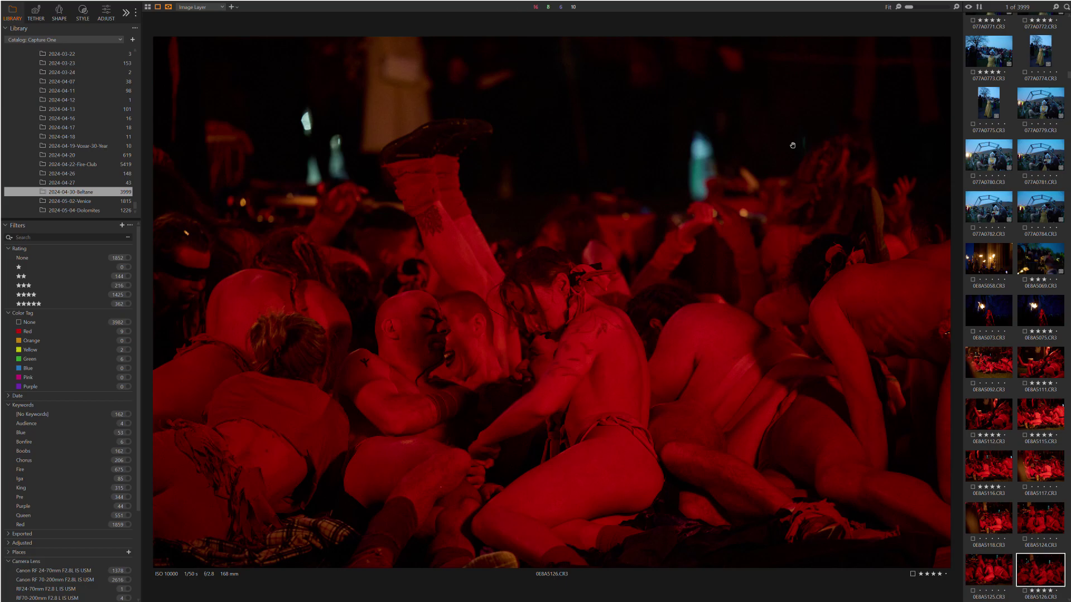
- Review the red-lit performers from 0E8A5126.CR3 through the raised-arms shot 0E8A5171.CR3 to the torchbearer above the group, 0E8A5222.CR3
key("Right")
key("Right")
key("Right")
key("Right")
key("Right")
key("Right")
key("Right")
key("Right")
key("Right")
key("Right")
key("Right")
key("Right")
key("Right")
key("Right")
key("Right")
key("Right")
key("Right")
key("Right")
key("Right")
key("Right")
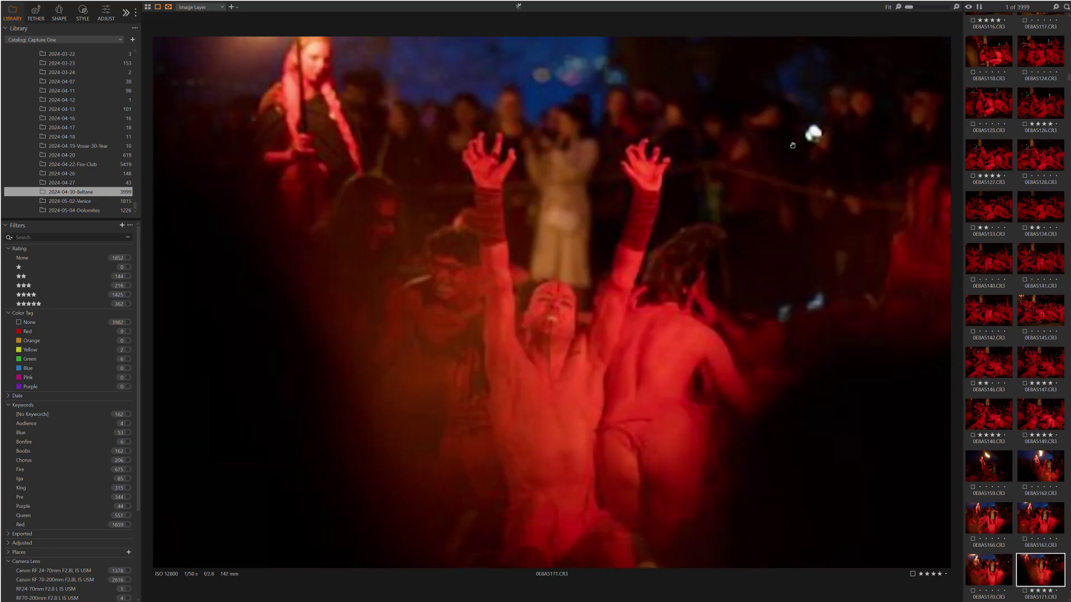
key("Right")
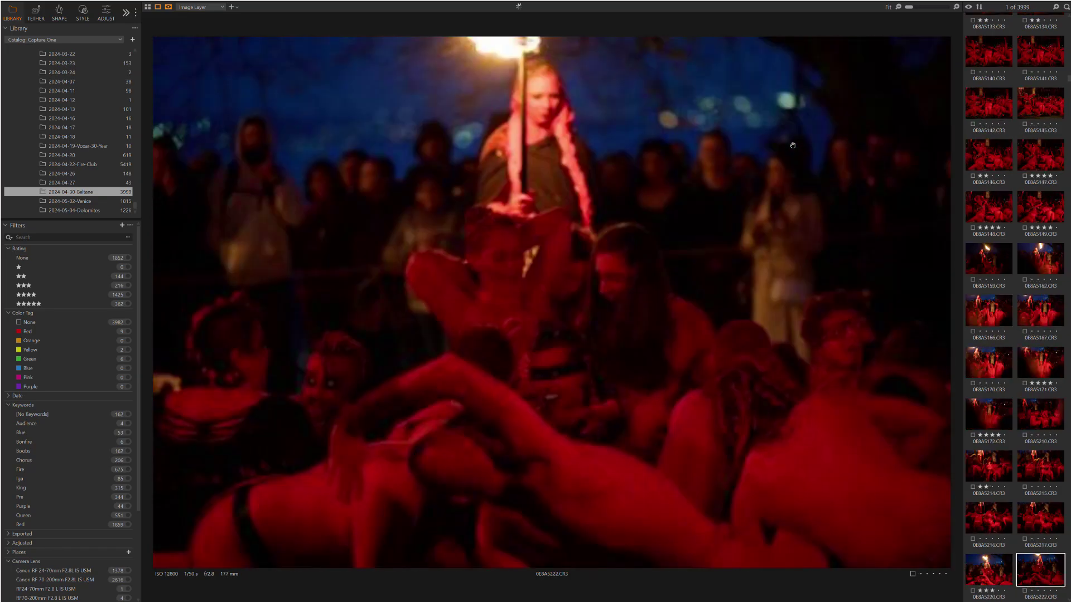
- Browse past the torchbearer shots to the dark photo of the laughing red performer, 0E8A5386.CR3
key("Right")
key("Right")
key("Right")
key("Right")
key("Right")
key("Right")
key("Right")
key("Right")
key("Right")
key("Right")
key("Right")
key("Right")
key("Right")
key("Right")
key("Right")
key("Right")
key("Right")
key("Right")
key("Right")
key("Right")
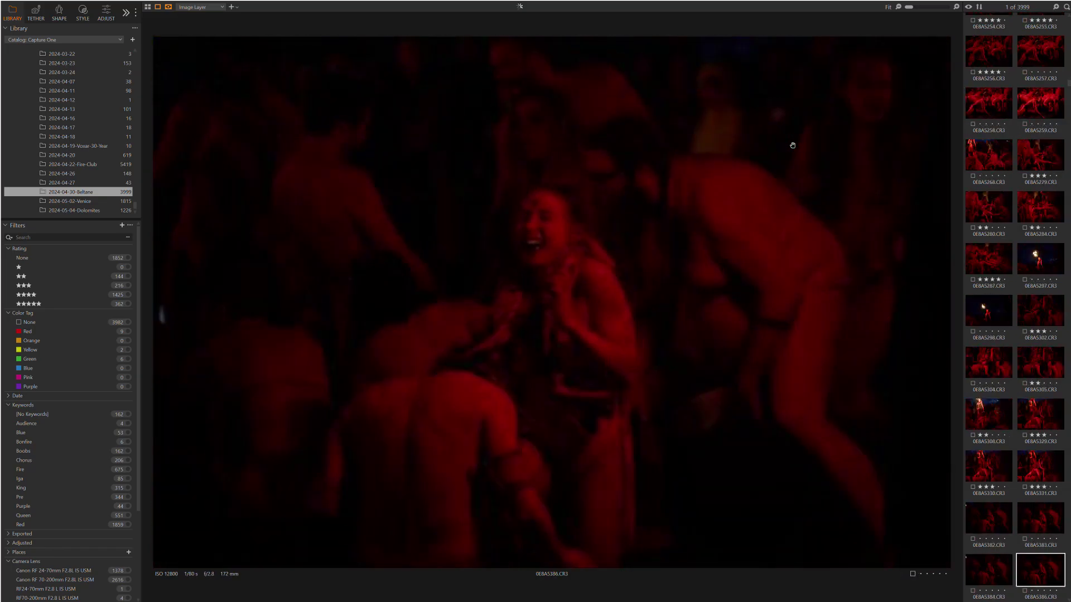
- Go back to the red-lit group shot 0E8A5304.CR3 and compare it with the neighbouring 0E8A5305.CR3
key("Left")
key("Left")
key("Left")
key("Left")
key("Left")
key("Left")
key("Left")
key("Left")
key("Left")
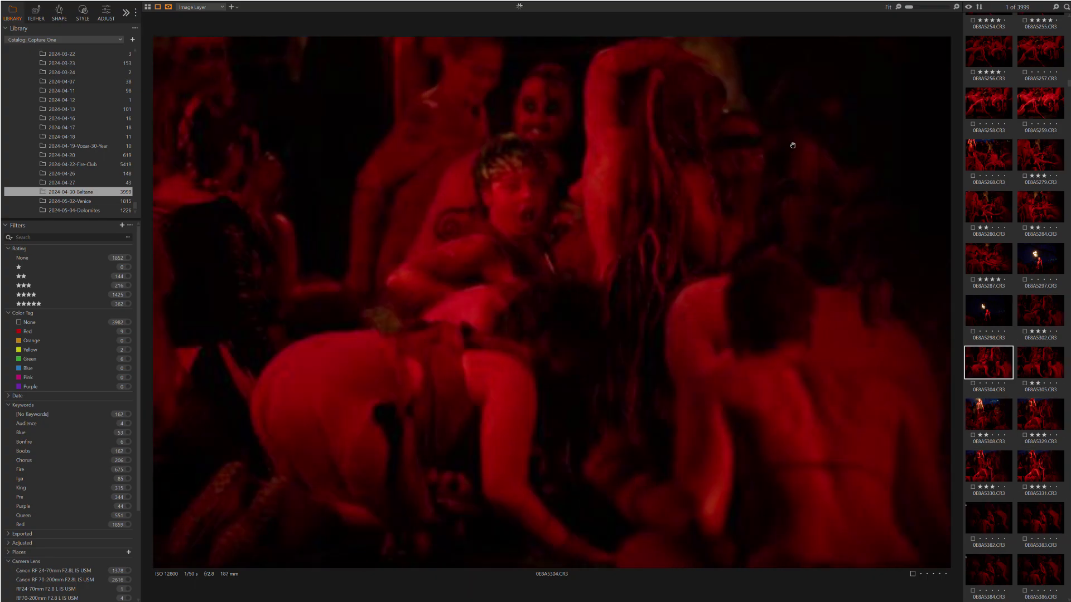
key("Right")
key("Right")
key("Right")
key("Right")
key("Right")
key("Right")
key("Right")
key("Right")
key("Right")
key("Right")
key("Right")
key("Right")
key("Right")
key("Right")
key("Right")
key("Right")
key("Right")
key("Right")
key("Right")
key("Right")
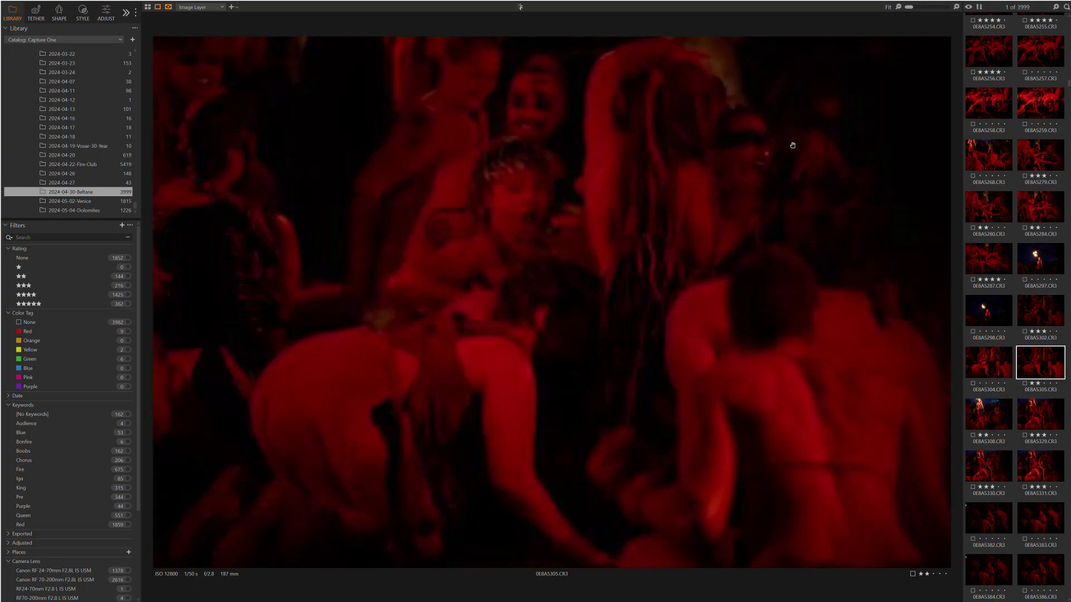
- Browse ahead to the two performers lifted against the blue evening sky beside a torch, 0E8A5644.CR3
key("Right")
key("Right")
key("Right")
key("Right")
key("Right")
key("Right")
key("Right")
key("Right")
key("Right")
key("Right")
key("Right")
key("Right")
key("Right")
key("Right")
key("Right")
key("Right")
key("Right")
key("Right")
key("Right")
key("Right")
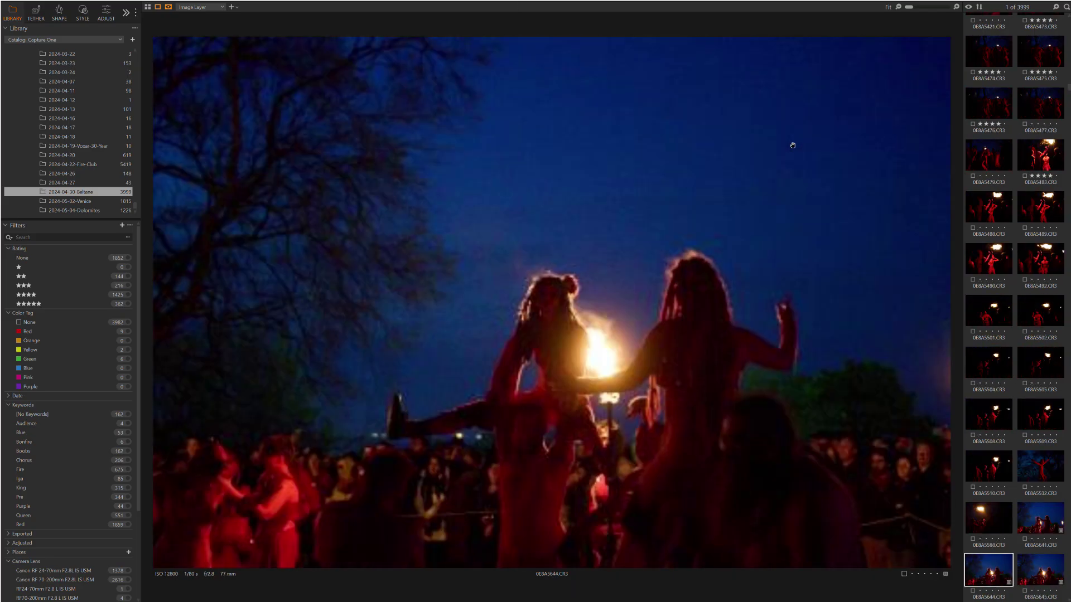
- Review the following photos up to the red performer with a raised arm before the trees, 0E8A5783.CR3
key("Right")
key("Right")
key("Right")
key("Right")
key("Right")
key("Right")
key("Right")
key("Right")
key("Right")
key("Right")
key("Right")
key("Right")
key("Right")
key("Right")
key("Right")
key("Right")
key("Right")
key("Right")
key("Right")
key("Right")
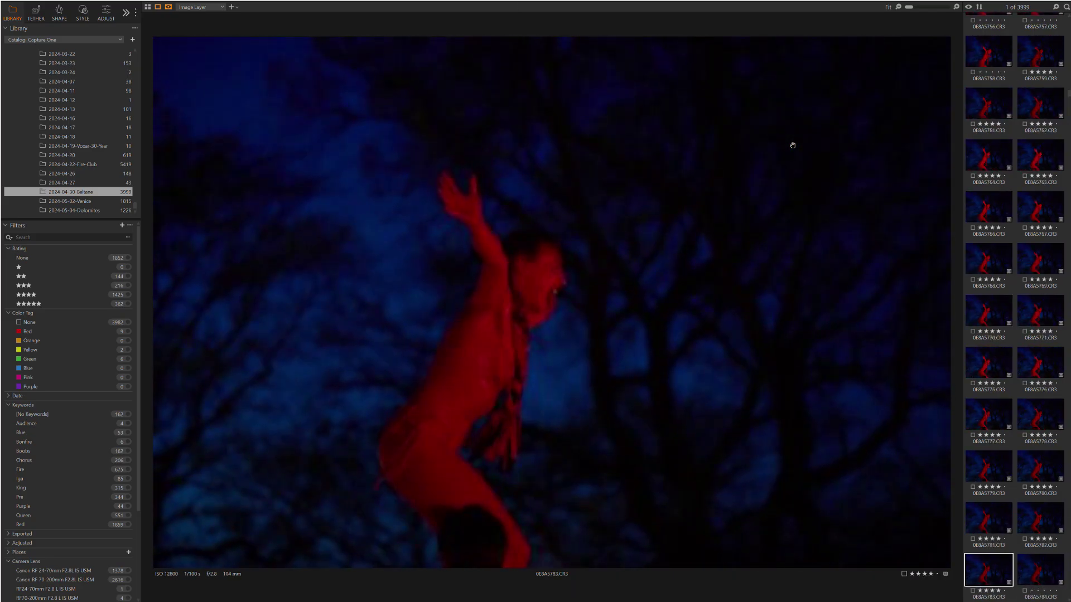
- Browse past the fire shots to the red performer with outstretched arms above the crowd, 077A0804.CR3
key("Right")
key("Right")
key("Right")
key("Right")
key("Right")
key("Right")
key("Right")
key("Right")
key("Right")
key("Right")
key("Right")
key("Right")
key("Right")
key("Right")
key("Right")
key("Right")
key("Right")
key("Right")
key("Right")
key("Right")
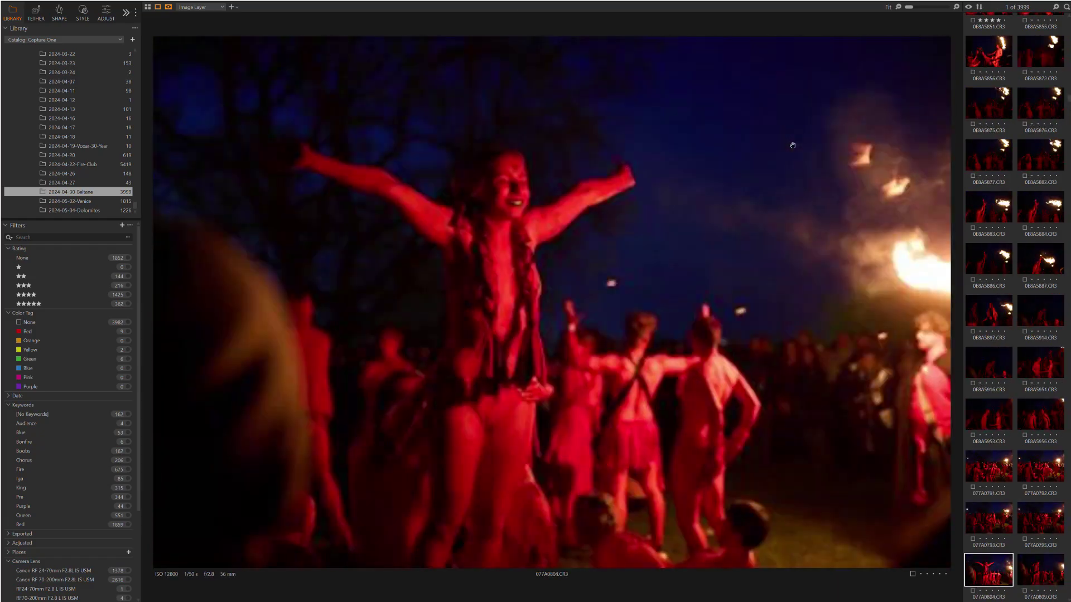
- Browse ahead past the red performers to the dark red close shot 0E8A6023.CR3
key("Right")
key("Right")
key("Right")
key("Right")
key("Right")
key("Right")
key("Right")
key("Right")
key("Right")
key("Right")
key("Right")
key("Right")
key("Right")
key("Right")
key("Right")
key("Right")
key("Right")
key("Right")
key("Right")
key("Right")
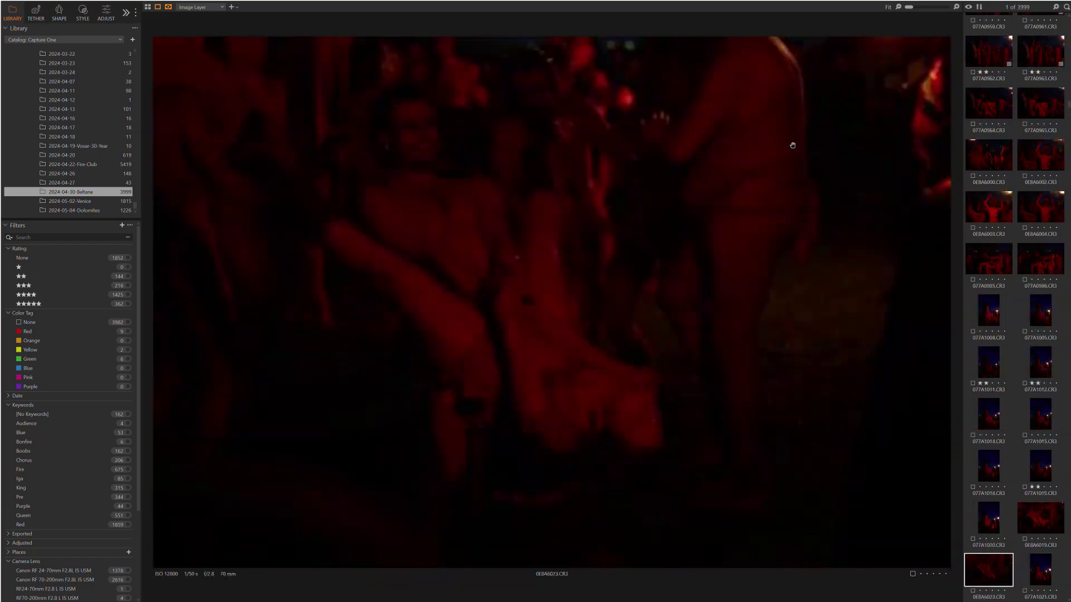
- Review the following photos up to the upright shot of red performers forming a human tower, 077A1081.CR3
key("Right")
key("Right")
key("Right")
key("Right")
key("Right")
key("Right")
key("Right")
key("Right")
key("Right")
key("Right")
key("Right")
key("Right")
key("Right")
key("Right")
key("Right")
key("Right")
key("Right")
key("Right")
key("Right")
key("Right")
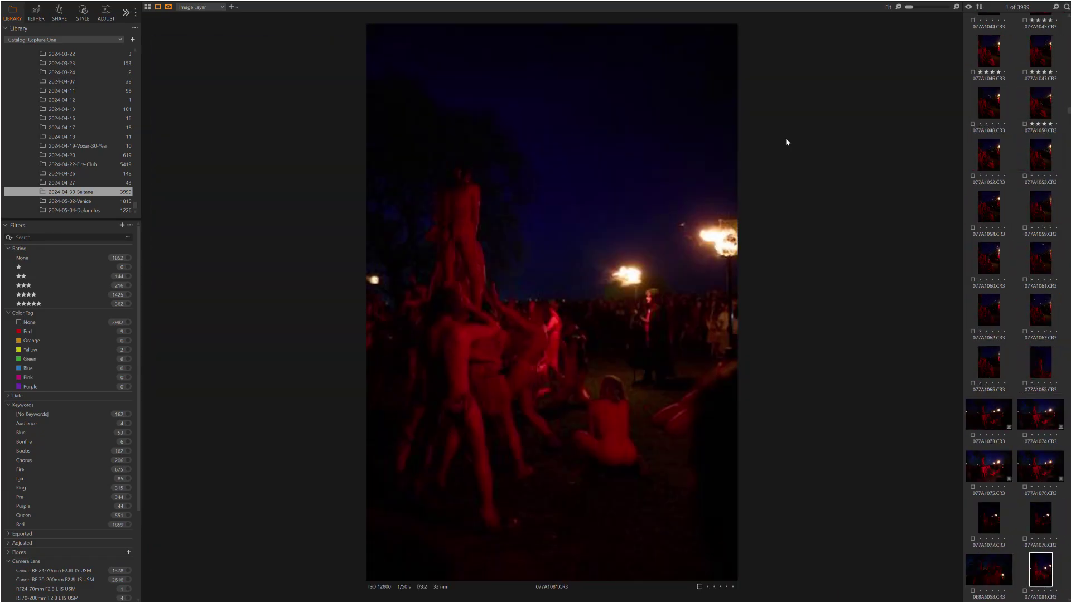
- Move on to the torchlit shot of the hooded, bearded figure before the crowd barrier, 0E8A6187.CR3
key("Right")
key("Right")
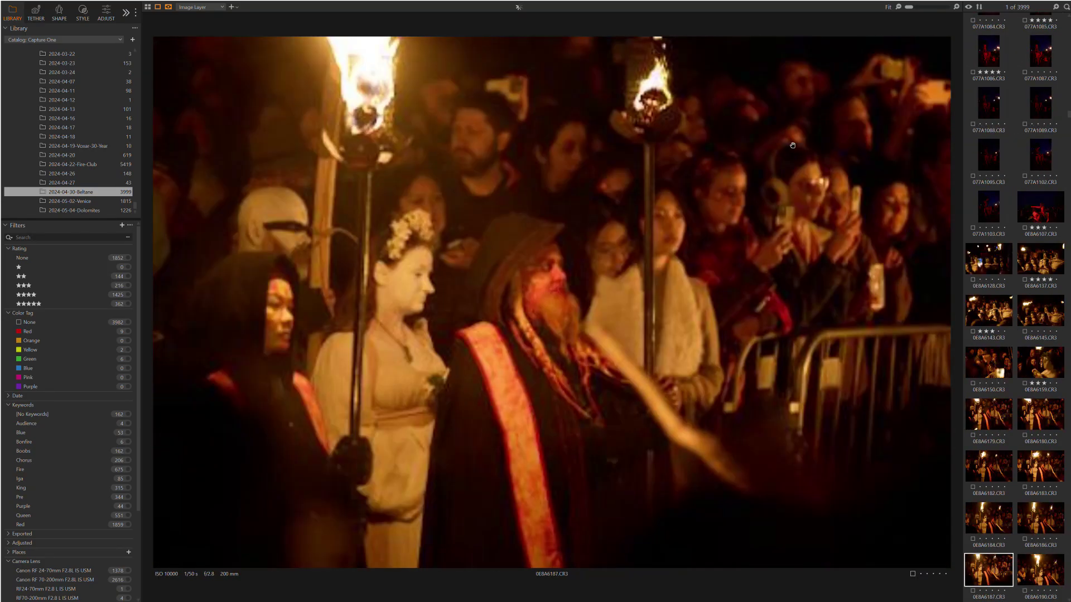
key("Right")
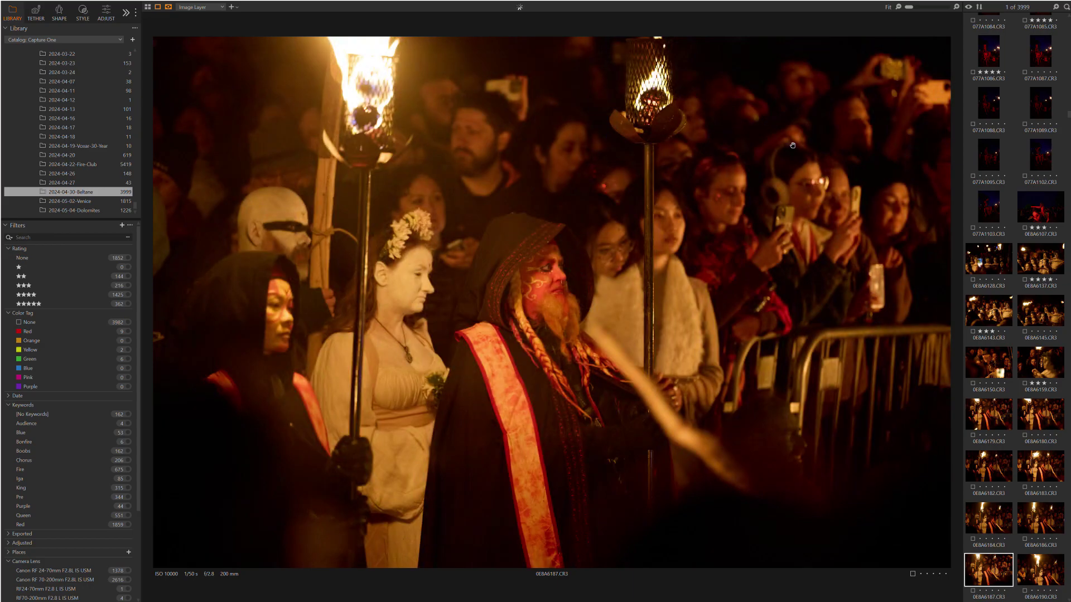
- Skim ahead to the wide shot of the red banner above the torchlit crowd, 0E8A6253.CR3
key("Down")
key("Down")
key("Down")
key("Down")
key("Down")
key("Down")
key("Down")
key("Down")
key("Down")
key("Down")
key("Down")
key("Down")
key("Down")
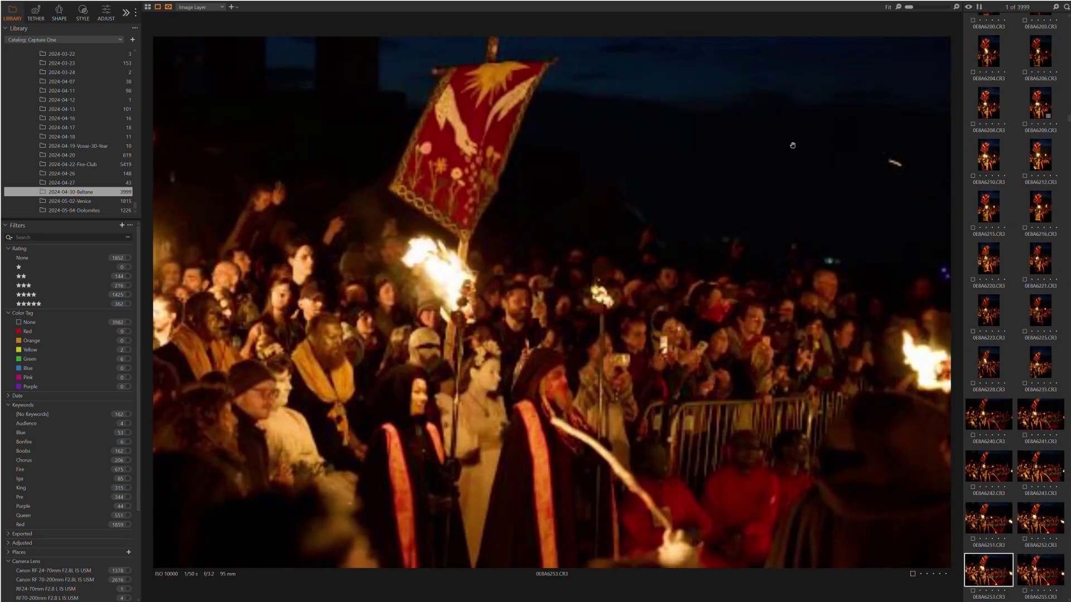
- Browse through the procession photos to the row of performers in white tunics beside a torch, 077A1209.CR3
key("Right")
key("Right")
key("Right")
key("Right")
key("Right")
key("Right")
key("Right")
key("Right")
key("Right")
key("Right")
key("Right")
key("Right")
key("Right")
key("Right")
key("Right")
key("Right")
key("Right")
key("Right")
key("Right")
key("Right")
key("Right")
key("Right")
key("Right")
key("Right")
key("Right")
key("Right")
key("Right")
key("Right")
key("Right")
key("Right")
key("Right")
key("Right")
key("Right")
key("Right")
key("Right")
key("Right")
key("Right")
key("Right")
key("Right")
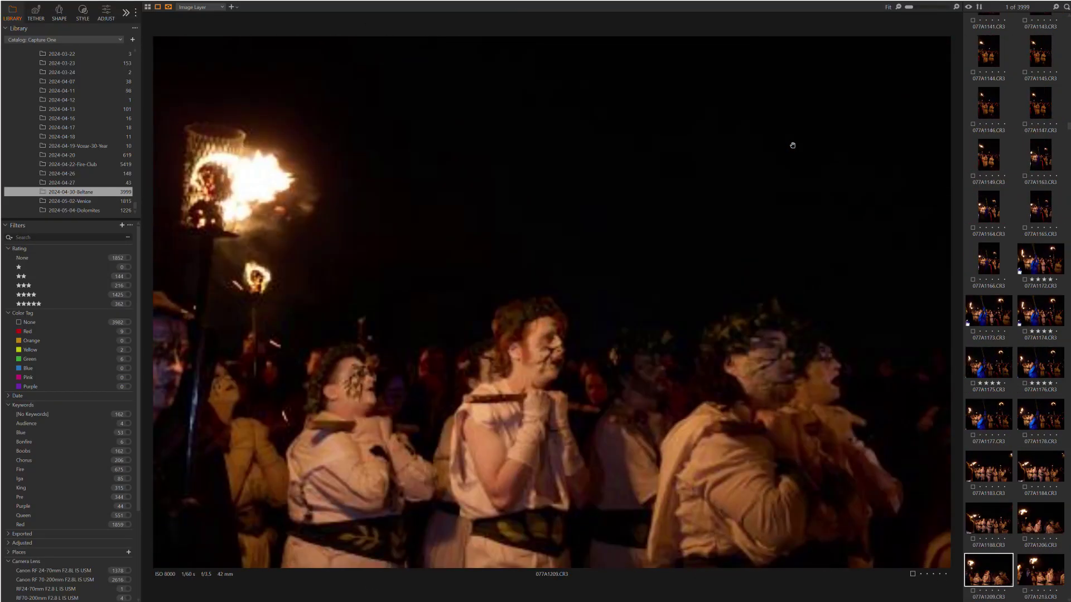
- Review the next photos up to the wide shot of the banner and the blue-lit figure, 077A1265.CR3
key("Right")
key("Right")
key("Right")
key("Right")
key("Right")
key("Right")
key("Right")
key("Right")
key("Right")
key("Right")
key("Right")
key("Right")
key("Right")
key("Right")
key("Right")
key("Right")
key("Right")
key("Right")
key("Right")
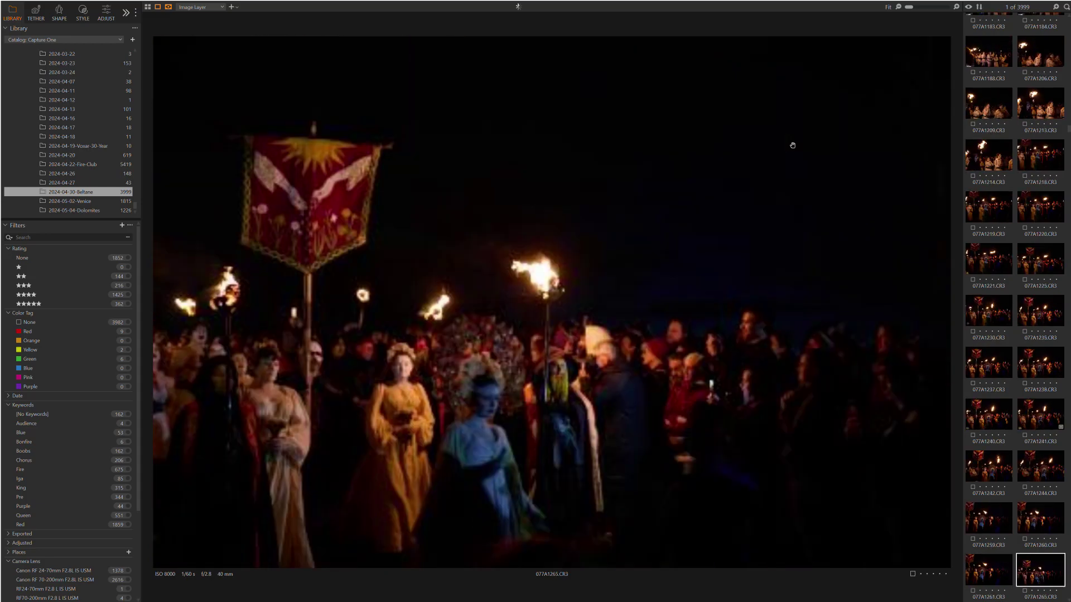
- Browse past the banner shots to the close view of performers with painted faces, 0E8A6345.CR3
key("Right")
key("Right")
key("Right")
key("Right")
key("Right")
key("Right")
key("Right")
key("Right")
key("Right")
key("Right")
key("Right")
key("Right")
key("Right")
key("Right")
key("Right")
key("Right")
key("Right")
key("Right")
key("Right")
key("Right")
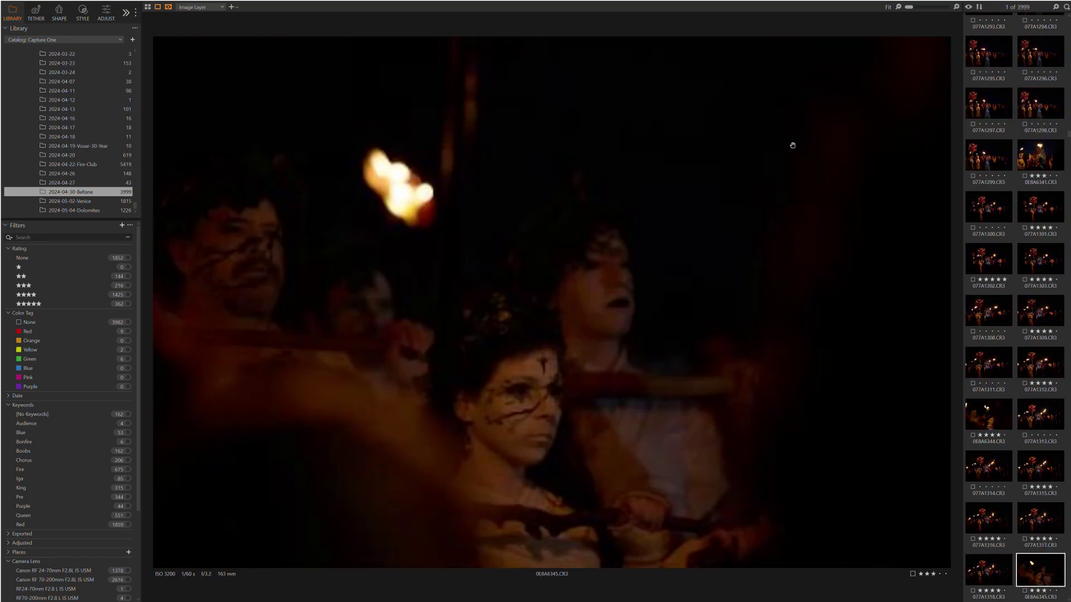
- Continue through the rated photos to the upright shot of the blue-faced figure beneath the banner, 077A1352.CR3
key("Right")
key("Right")
key("Right")
key("Right")
key("Right")
key("Right")
key("Right")
key("Right")
key("Right")
key("Right")
key("Right")
key("Right")
key("Right")
key("Right")
key("Right")
key("Right")
key("Right")
key("Right")
key("Right")
key("Right")
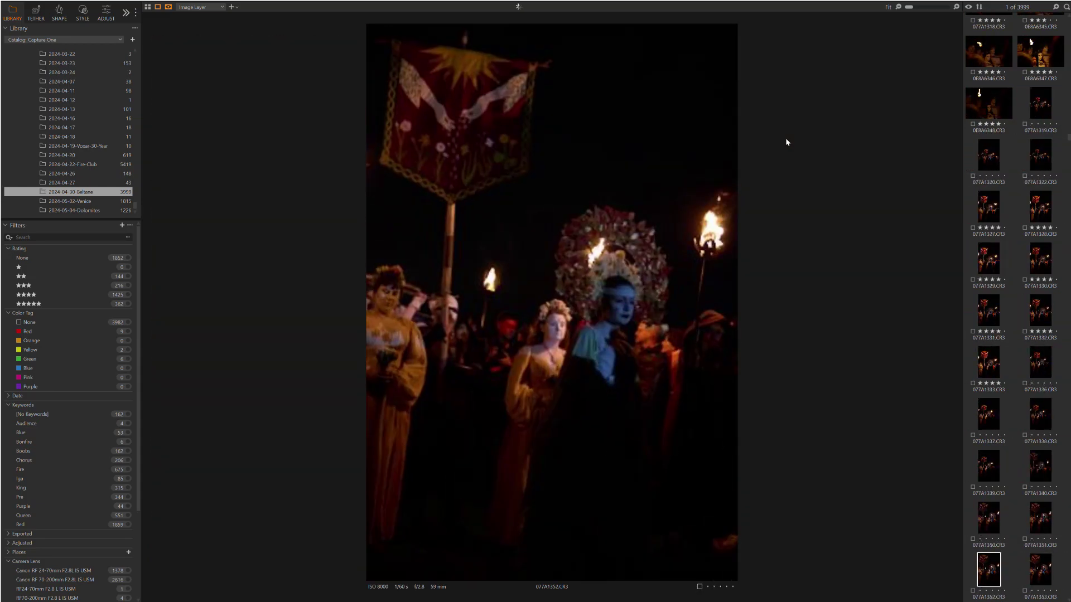
- Browse from the banner shots to the photo of the blue-faced figure in the flowered headdress between two torches, 077A1367.CR3
key("Right")
key("Right")
key("Right")
key("Right")
key("Right")
key("Right")
key("Right")
key("Right")
key("Right")
key("Right")
key("Right")
key("Right")
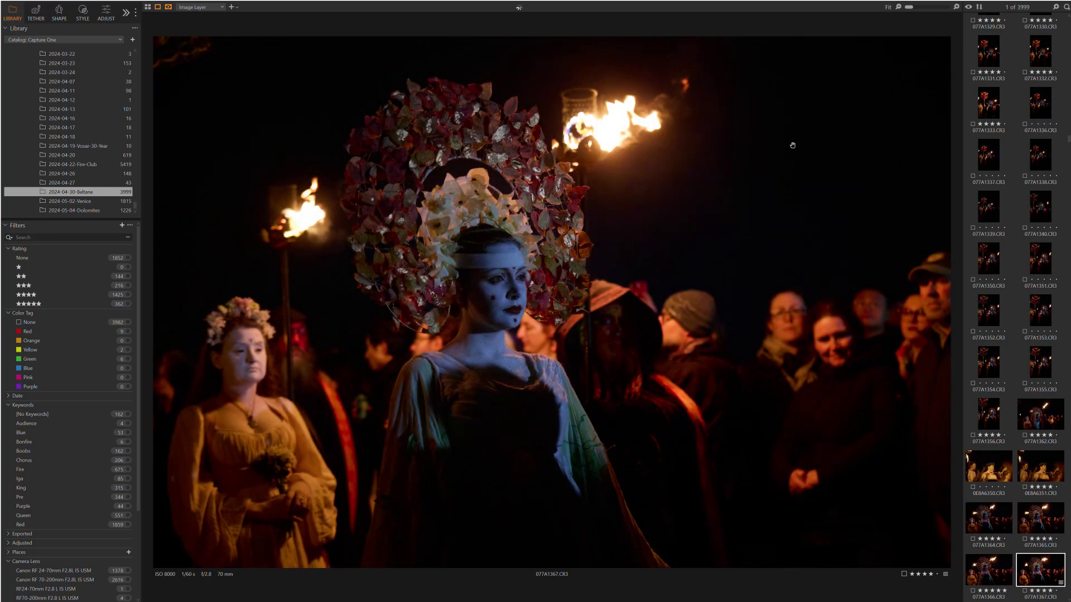
- Move on to the side view of the performer with a leaf crown and painted face, 0E8A6352.CR3
key("Right")
key("Right")
key("Right")
key("Right")
key("Right")
key("Right")
key("Right")
key("Right")
key("Right")
key("Right")
key("Right")
key("Right")
key("Right")
key("Right")
key("Right")
key("Right")
key("Right")
key("Right")
key("Right")
key("Right")
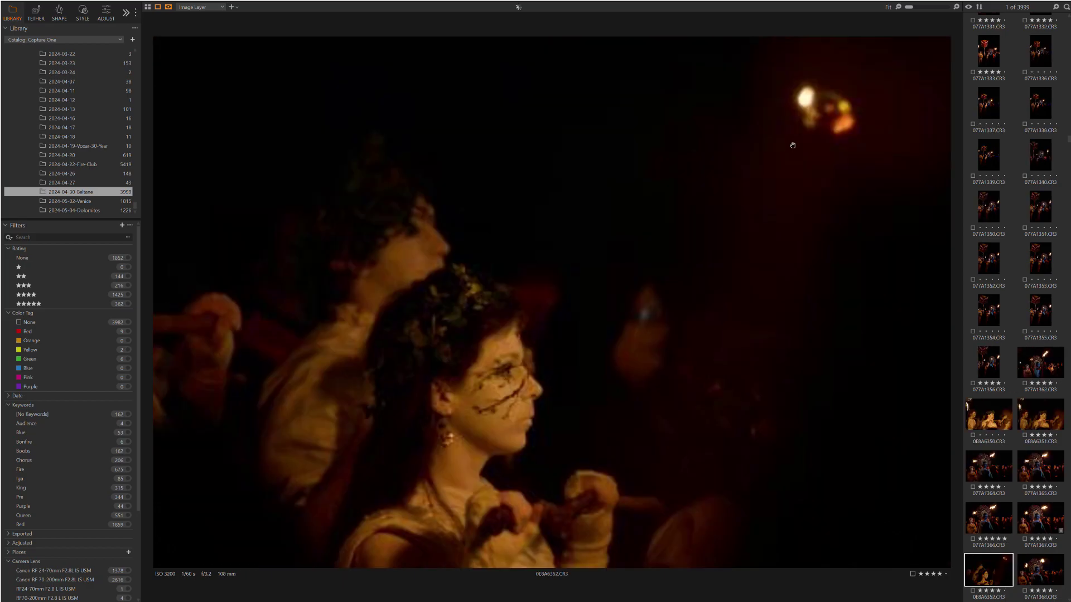
- Review the following headdress photos up to the profile shot in front of the crowd, 077A1413.CR3
key("Right")
key("Right")
key("Right")
key("Right")
key("Right")
key("Right")
key("Right")
key("Right")
key("Right")
key("Right")
key("Right")
key("Right")
key("Right")
key("Right")
key("Right")
key("Right")
key("Right")
key("Right")
key("Right")
key("Right")
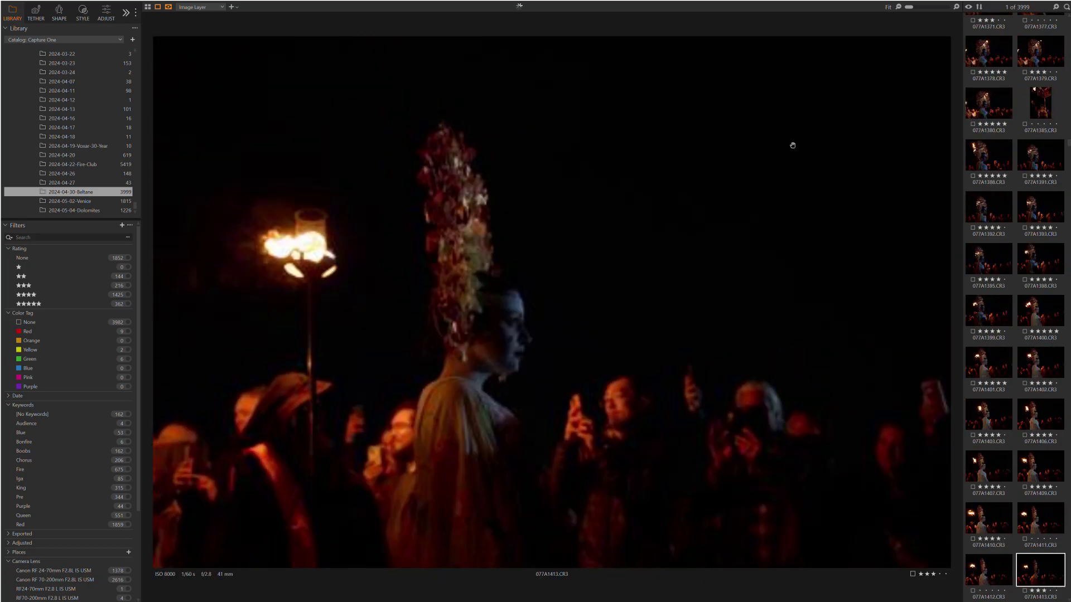
- Browse on to the red-painted performer with braided hair standing above the crowd, 0E8A6391.CR3
key("Right")
key("Right")
key("Right")
key("Right")
key("Right")
key("Right")
key("Right")
key("Right")
key("Right")
key("Right")
key("Right")
key("Right")
key("Right")
key("Right")
key("Right")
key("Right")
key("Right")
key("Right")
key("Right")
key("Right")
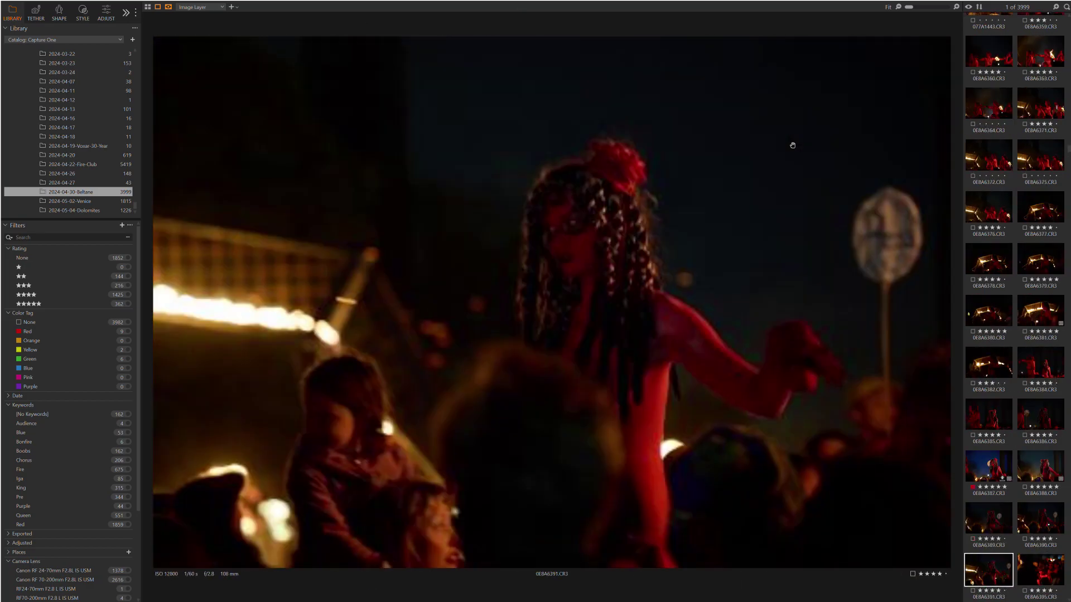
- Continue through the red performer photos to the shot of the figure looking upward below a flame, 0E8A6554.CR3
key("Right")
key("Right")
key("Right")
key("Right")
key("Right")
key("Right")
key("Right")
key("Right")
key("Right")
key("Right")
key("Right")
key("Right")
key("Right")
key("Right")
key("Right")
key("Right")
key("Right")
key("Right")
key("Right")
key("Right")
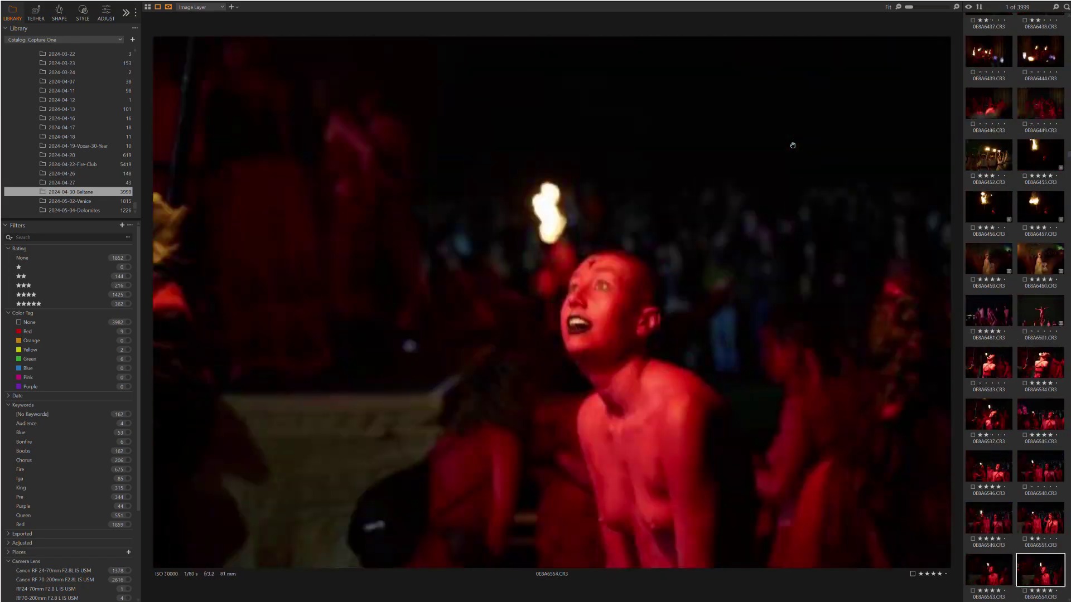
- Review the next photos up to the performer raising one arm beside the torches, 0E8A6700.CR3
key("Right")
key("Right")
key("Right")
key("Right")
key("Right")
key("Right")
key("Right")
key("Right")
key("Right")
key("Right")
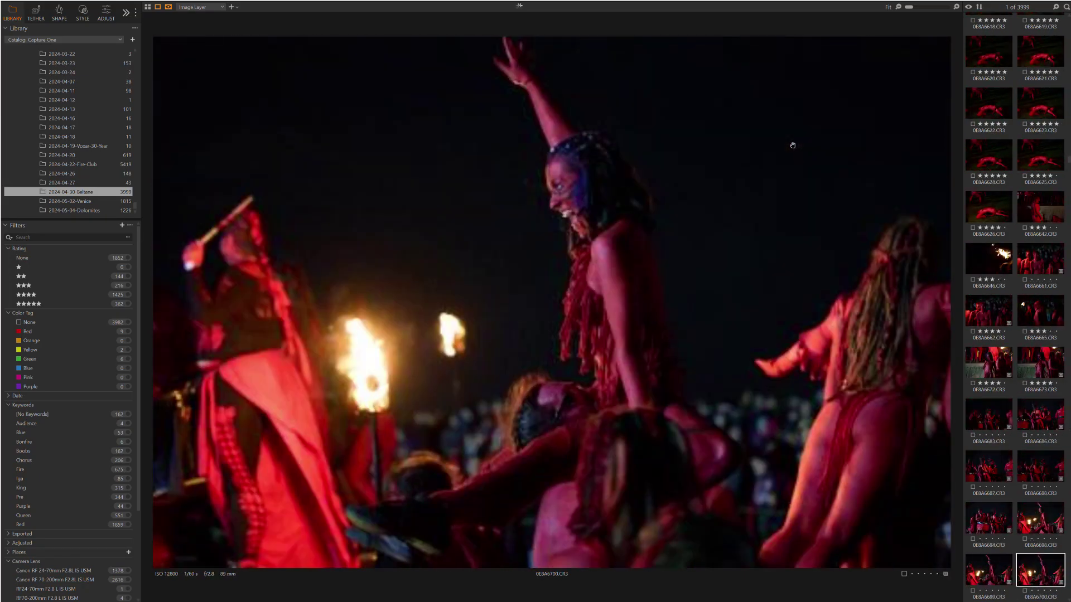
- Browse past the torch shots to the red-painted performer reclining on the grass, 0E8A6732.CR3
key("Right")
key("Right")
key("Right")
key("Right")
key("Right")
key("Right")
key("Right")
key("Right")
key("Right")
key("Right")
key("Right")
key("Right")
key("Right")
key("Right")
key("Right")
key("Right")
key("Right")
key("Right")
key("Right")
key("Right")
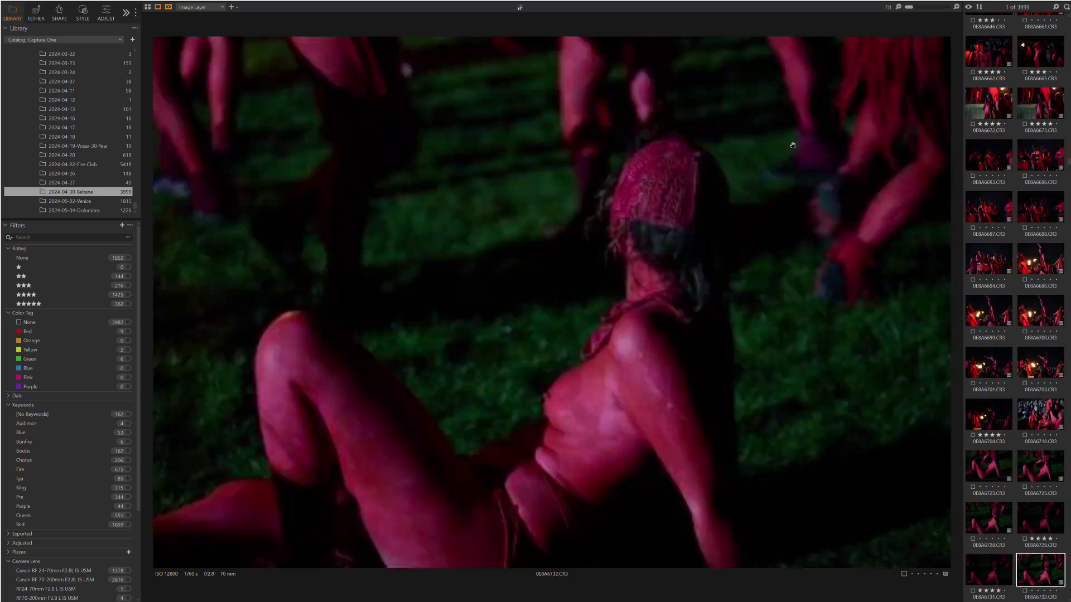
- Advance through the red-lit group photos to the first upright shot of the human tower, 0E8A6885.CR3
key("Right")
key("Right")
key("Right")
key("Right")
key("Right")
key("Right")
key("Right")
key("Right")
key("Right")
key("Right")
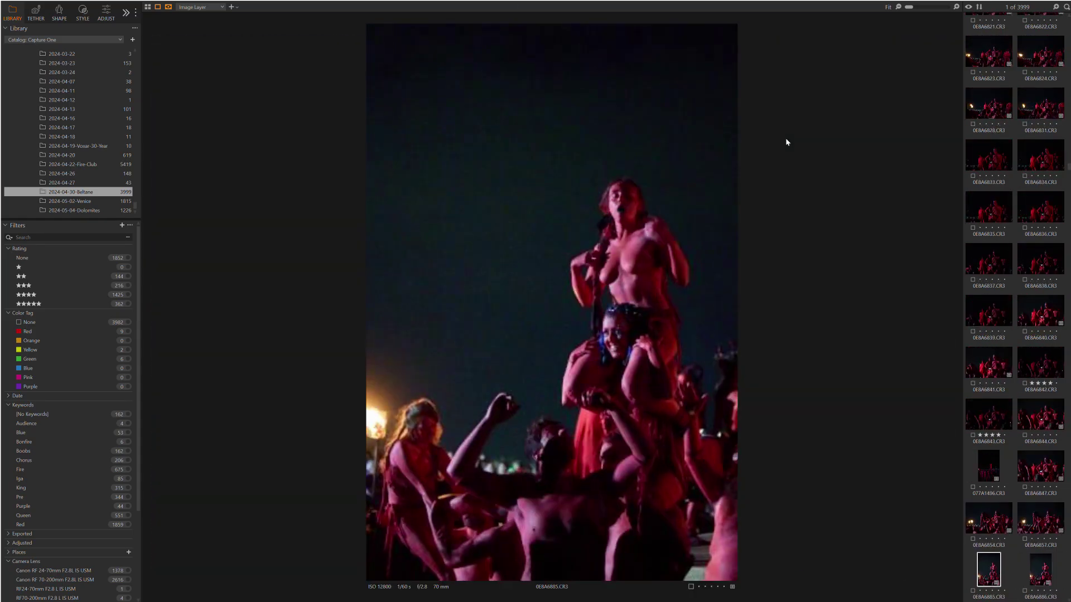
- Review the upright human tower photos up to the one with the top performer's arms raised, 0E8A6942.CR3
key("Right")
key("Right")
key("Right")
key("Right")
key("Right")
key("Right")
key("Right")
key("Right")
key("Right")
key("Right")
key("Right")
key("Right")
key("Right")
key("Right")
key("Right")
key("Right")
key("Right")
key("Right")
key("Right")
key("Right")
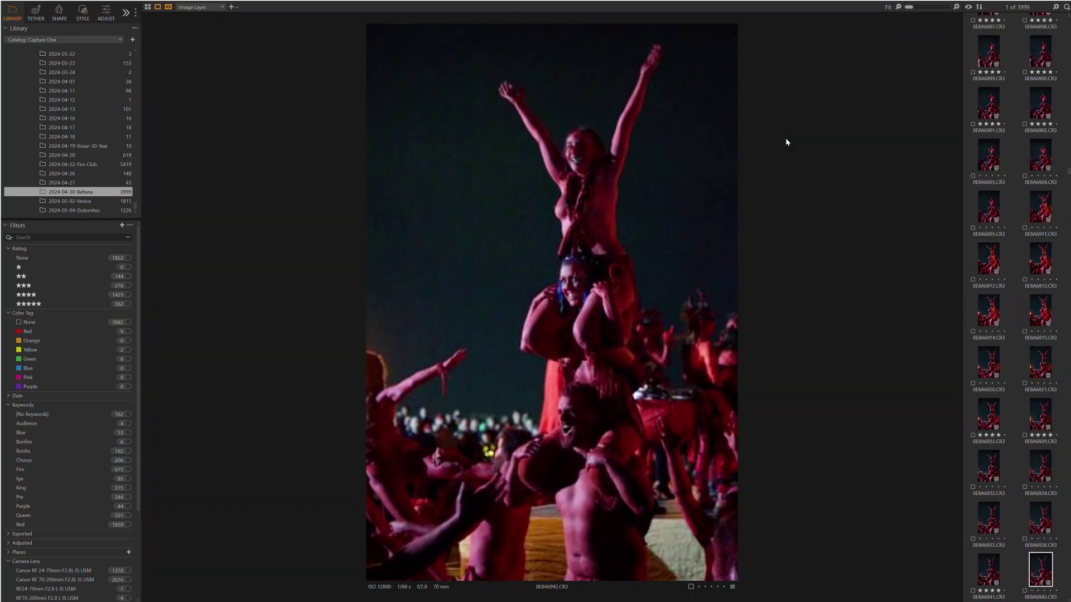
- Browse past the remaining upright human tower photos to the performer with one arm outstretched beside a torch, 0E8A6998.CR3
key("Right")
key("Right")
key("Right")
key("Right")
key("Right")
key("Right")
key("Right")
key("Right")
key("Right")
key("Right")
key("Right")
key("Right")
key("Right")
key("Right")
key("Right")
key("Right")
key("Right")
key("Right")
key("Right")
key("Right")
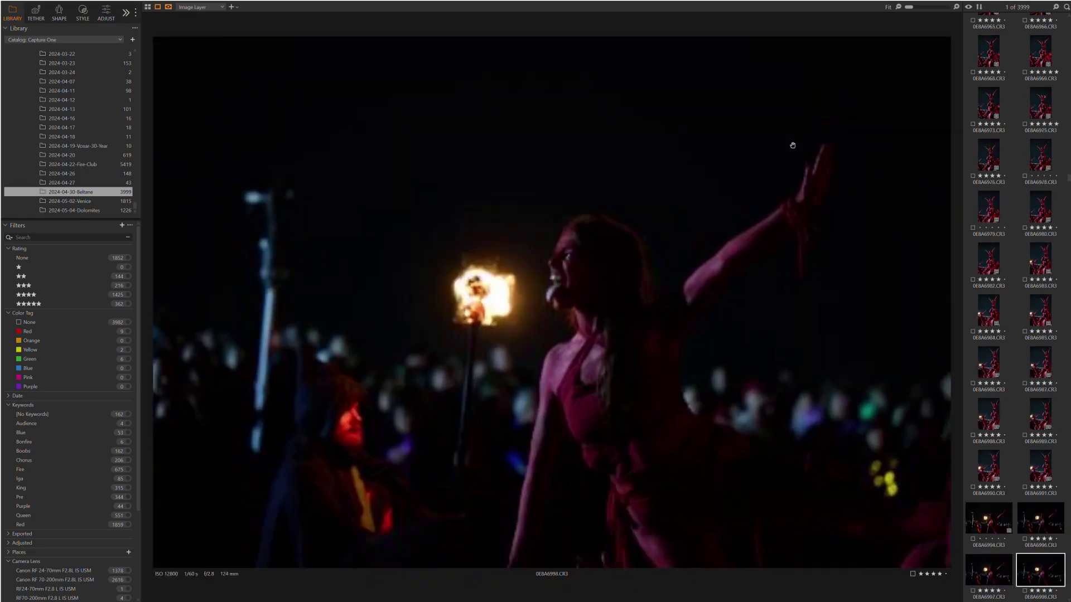
- Advance through the torch-lit and upright shots to the red-painted dancer with both arms raised before the flames, 0E8A7107.CR3
key("Right")
key("Right")
key("Right")
key("Right")
key("Right")
key("Right")
key("Right")
key("Right")
key("Right")
key("Right")
key("Right")
key("Right")
key("Right")
key("Right")
key("Right")
key("Right")
key("Right")
key("Right")
key("Right")
key("Right")
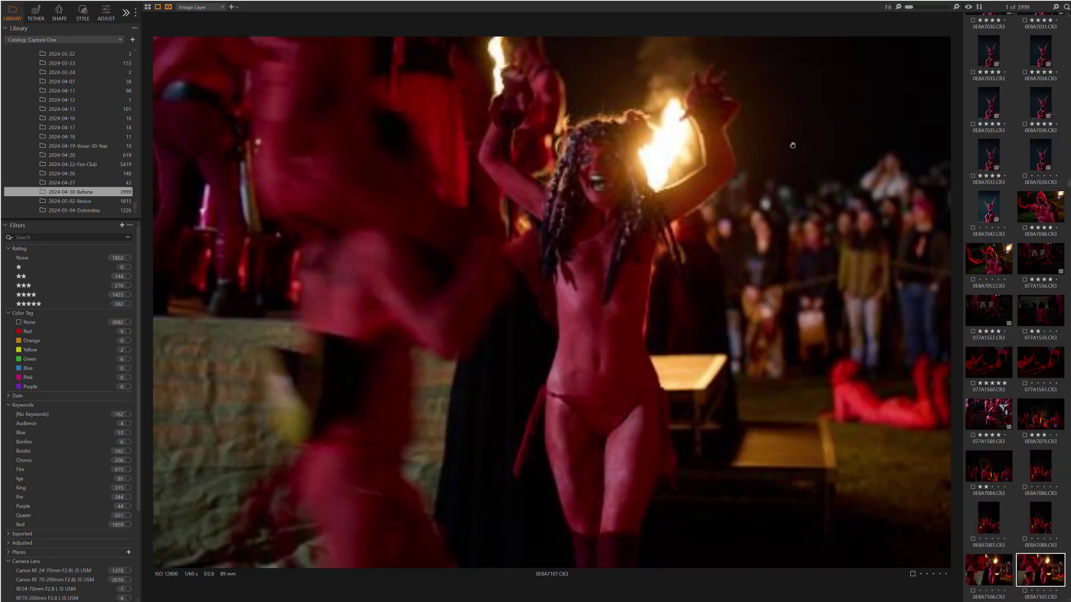
- Review the photos past the pair lifted on shoulders to the horned performer with hands behind the head, 0E8A7253.CR3
key("Right")
key("Right")
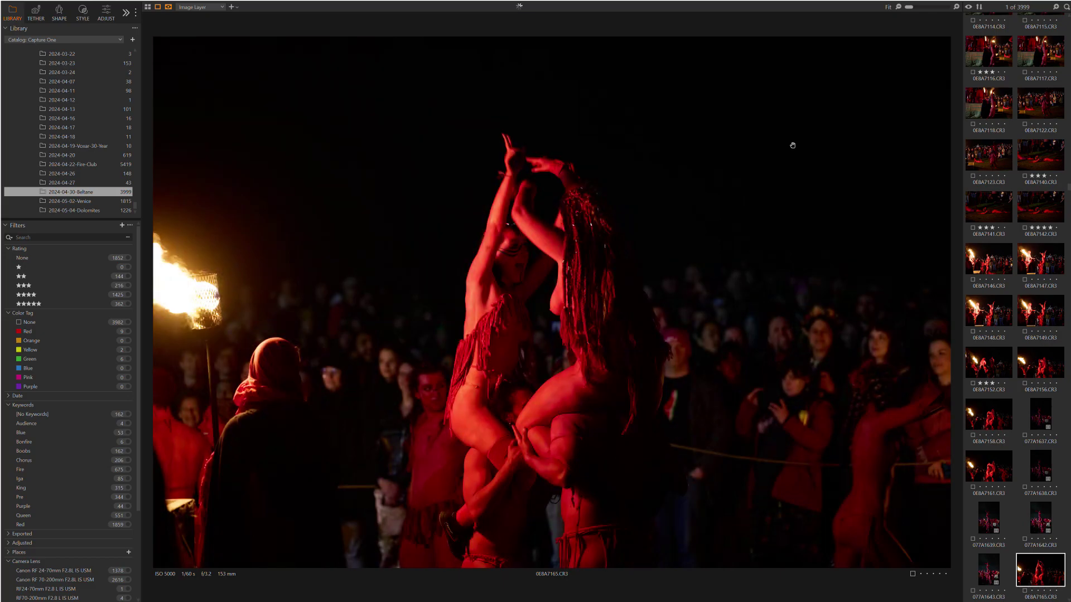
key("Right")
key("Right")
key("Right")
key("Right")
key("Right")
key("Right")
key("Right")
key("Right")
key("Right")
key("Right")
key("Right")
key("Right")
key("Right")
key("Right")
key("Right")
key("Right")
key("Right")
key("Right")
key("Right")
key("Right")
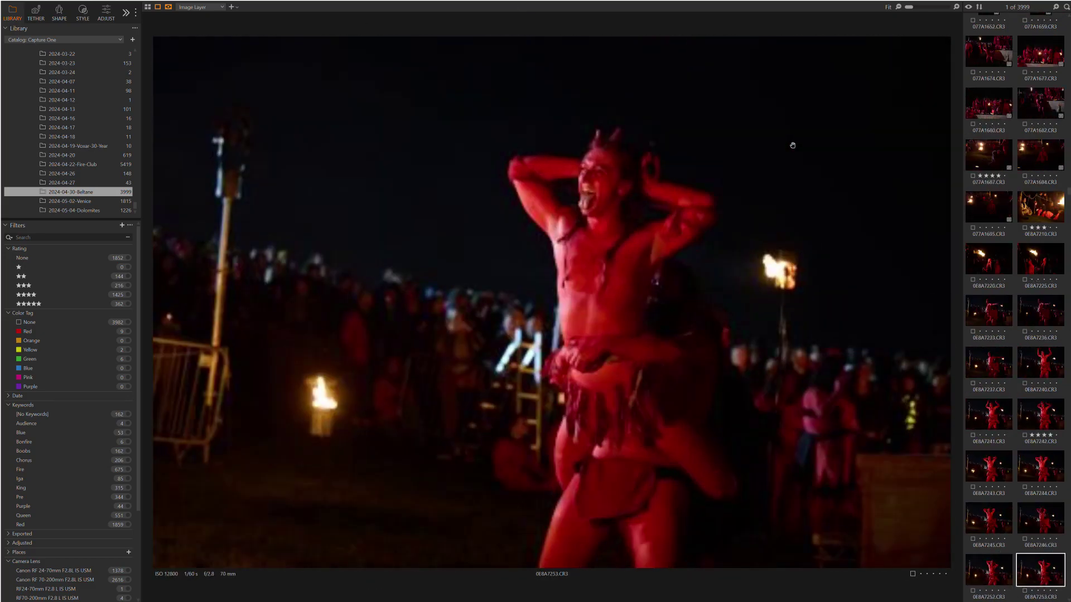
- Browse the following red-lit performance photos up to the drummers with one arm raised, 0E8A7463.CR3
key("Right")
key("Right")
key("Right")
key("Right")
key("Right")
key("Right")
key("Right")
key("Right")
key("Right")
key("Right")
key("Right")
key("Right")
key("Right")
key("Right")
key("Right")
key("Right")
key("Right")
key("Right")
key("Right")
key("Right")
key("Right")
key("Right")
key("Right")
key("Right")
key("Right")
key("Right")
key("Right")
key("Right")
key("Right")
key("Right")
key("Right")
key("Right")
key("Right")
key("Right")
key("Right")
key("Right")
key("Right")
key("Right")
key("Right")
key("Right")
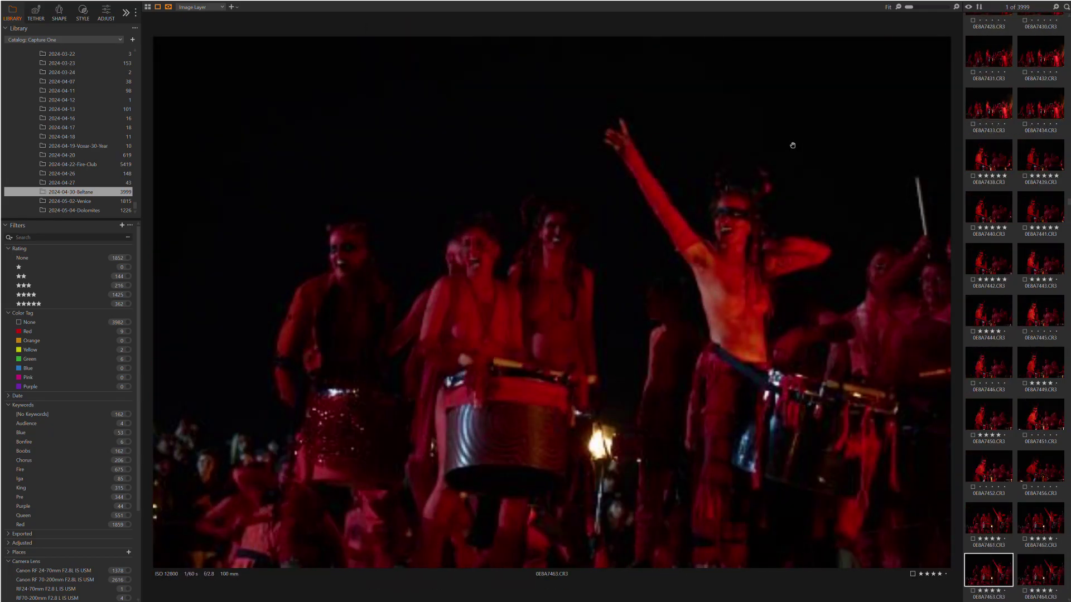
- Advance past the drummers and fire scenes to the blue-lit performer holding a glowing orb, 0E8A7591.CR3
key("Right")
key("Right")
key("Right")
key("Right")
key("Right")
key("Right")
key("Right")
key("Right")
key("Right")
key("Right")
key("Right")
key("Right")
key("Right")
key("Right")
key("Right")
key("Right")
key("Right")
key("Right")
key("Right")
key("Right")
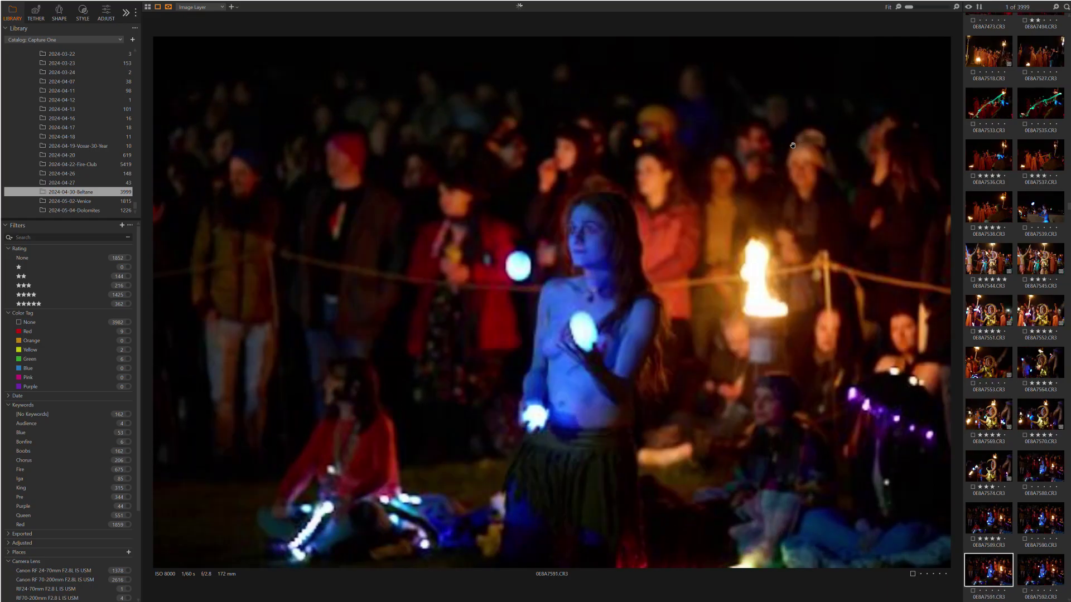
- Browse past the blue-lit performers and light-prop spinners to the upright shot of the shirtless fire-staff performer, 0E8A7961.CR3
key("Right")
key("Right")
key("Right")
key("Right")
key("Right")
key("Right")
key("Right")
key("Right")
key("Right")
key("Right")
key("Right")
key("Right")
key("Right")
key("Right")
key("Right")
key("Right")
key("Right")
key("Right")
key("Right")
key("Right")
key("Right")
key("Right")
key("Right")
key("Right")
key("Right")
key("Right")
key("Right")
key("Right")
key("Right")
key("Right")
key("Right")
key("Right")
key("Right")
key("Right")
key("Right")
key("Right")
key("Right")
key("Right")
key("Right")
key("Right")
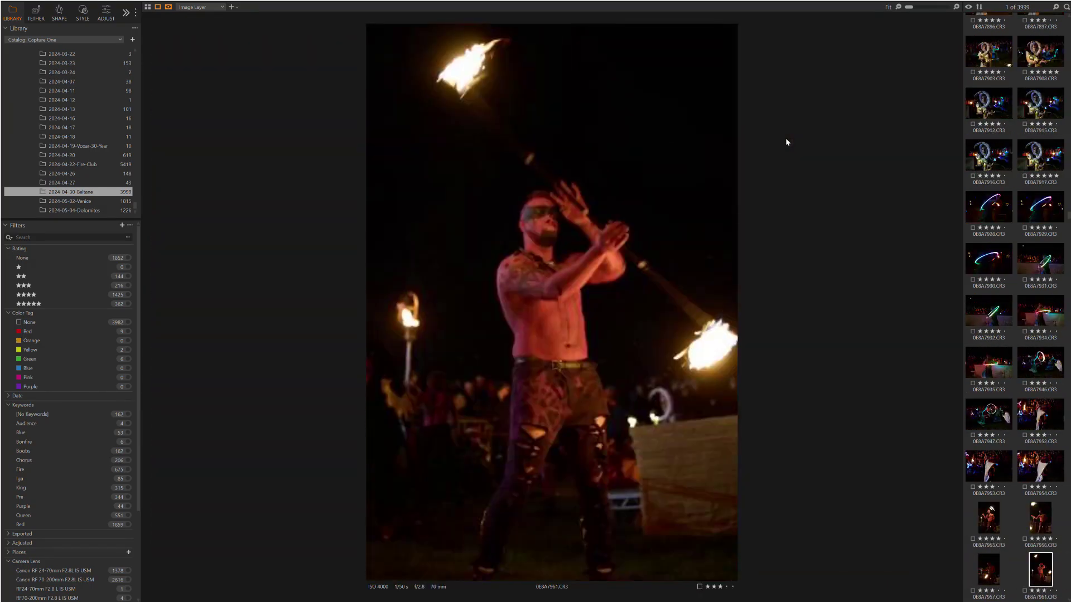
- Review the following fire-staff photos up to the masked performer beside the glowing rainbow hoop, 077A1830.CR3
key("Right")
key("Right")
key("Right")
key("Right")
key("Right")
key("Right")
key("Right")
key("Right")
key("Right")
key("Right")
key("Right")
key("Right")
key("Right")
key("Right")
key("Right")
key("Right")
key("Right")
key("Right")
key("Right")
key("Right")
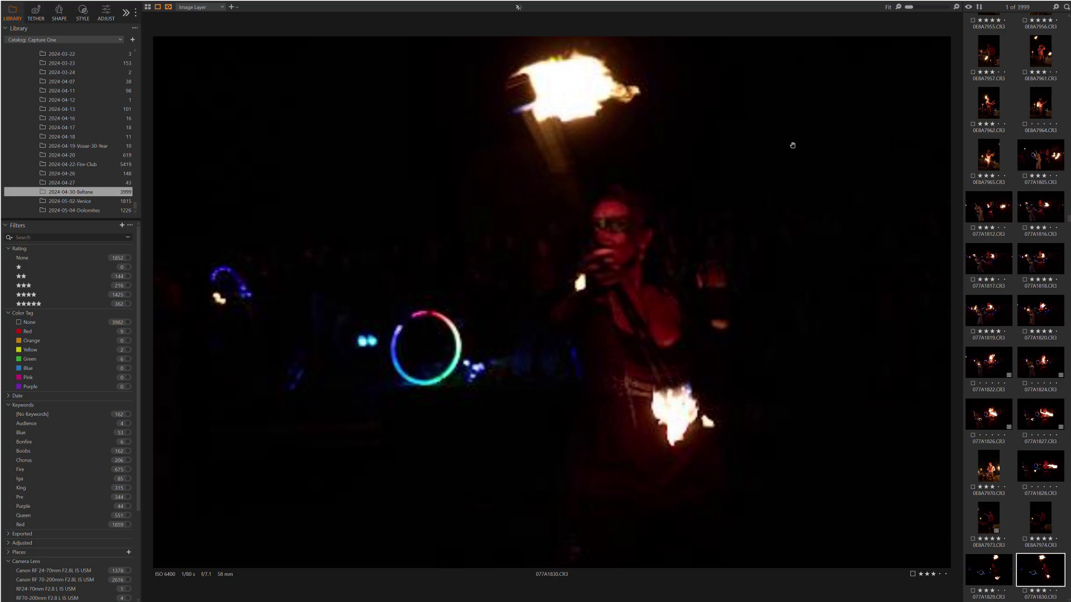
key("Right")
key("Left")
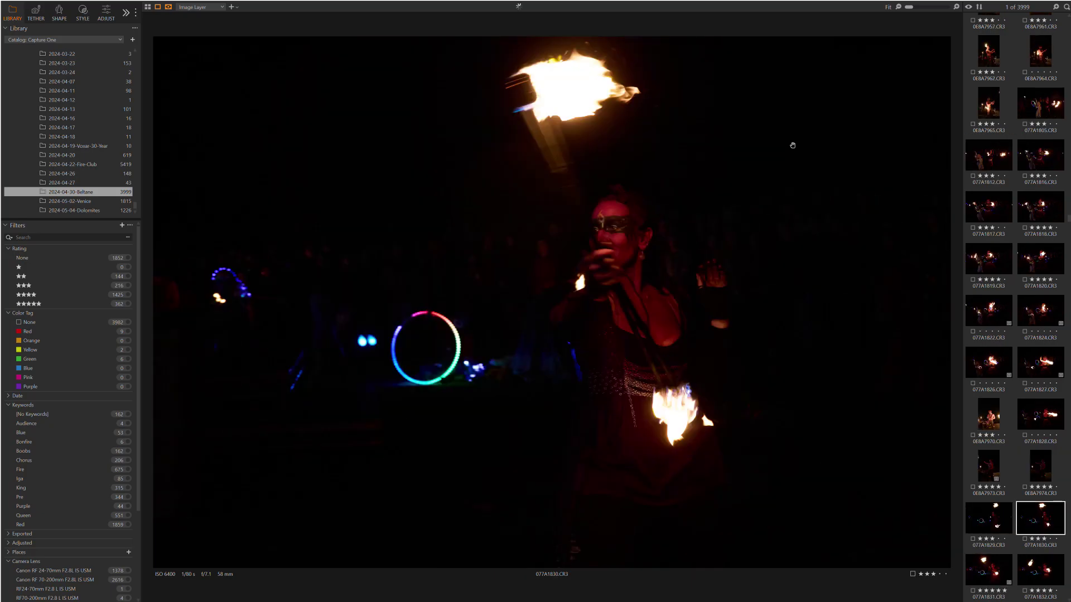
- Advance through the fire-spinning and crowd shots to the open-mouthed performer with a flaming staff, 077A1869.CR3
key("Right")
key("Right")
key("Right")
key("Right")
key("Right")
key("Right")
key("Right")
key("Right")
key("Right")
key("Right")
key("Right")
key("Right")
key("Right")
key("Right")
key("Right")
key("Right")
key("Right")
key("Right")
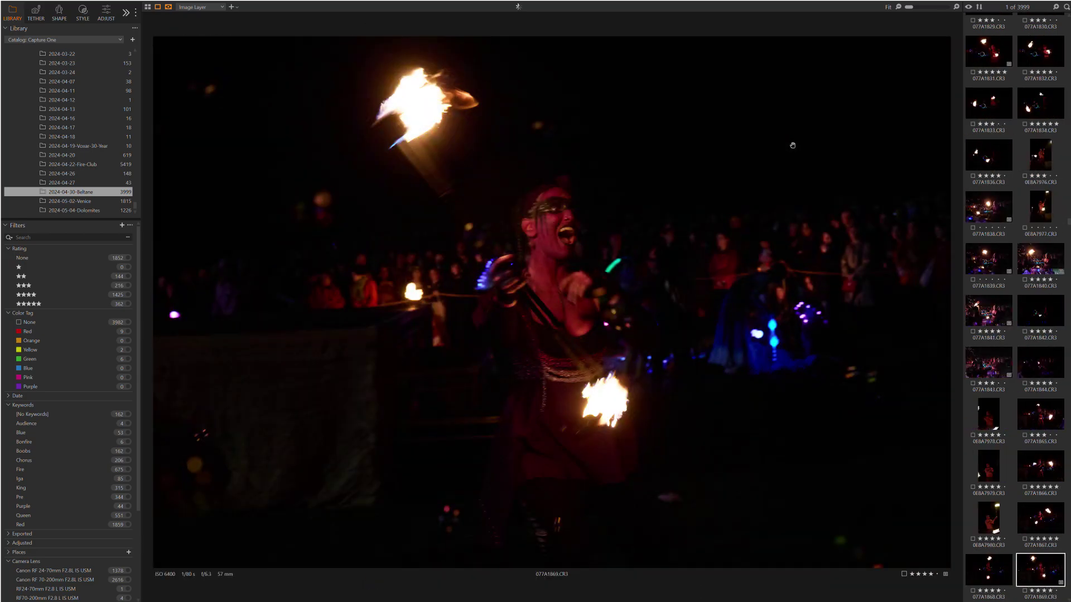
- Continue through the upright and landscape fire-spinning photos to the dark shot of flames and distant blue lights, 077A1913.CR3
key("Right")
key("Right")
key("Right")
key("Right")
key("Right")
key("Right")
key("Right")
key("Right")
key("Right")
key("Right")
key("Right")
key("Right")
key("Right")
key("Right")
key("Right")
key("Right")
key("Right")
key("Right")
key("Right")
key("Right")
key("Right")
key("Right")
key("Right")
key("Right")
key("Right")
key("Right")
key("Right")
key("Right")
key("Right")
key("Right")
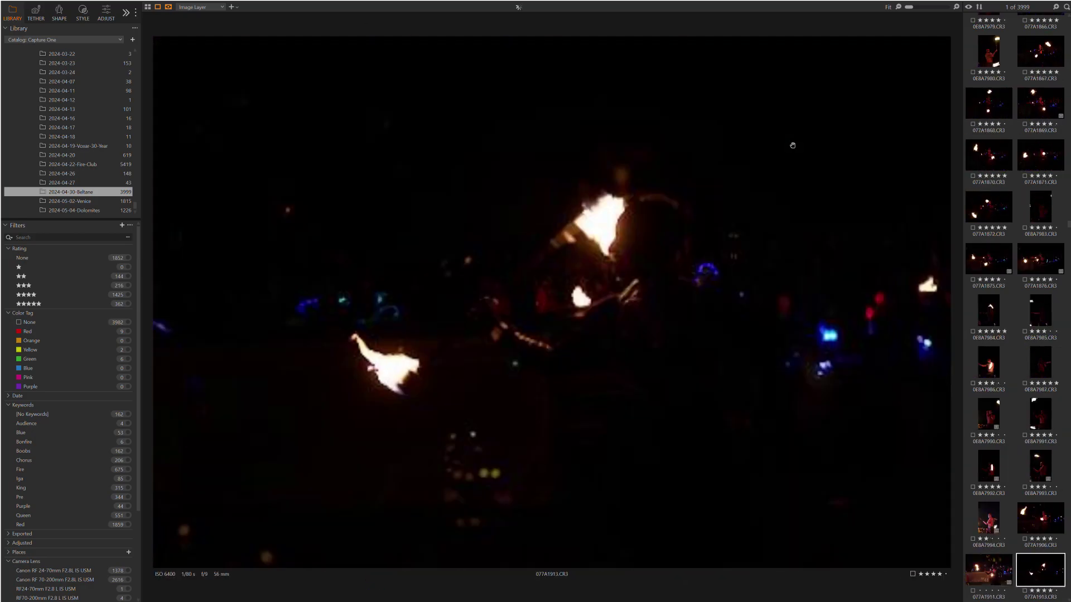
- Review the outstretched-arm fire shots up to 077A2032.CR3 and return to the smiling fire dancer, 077A2030.CR3
key("Right")
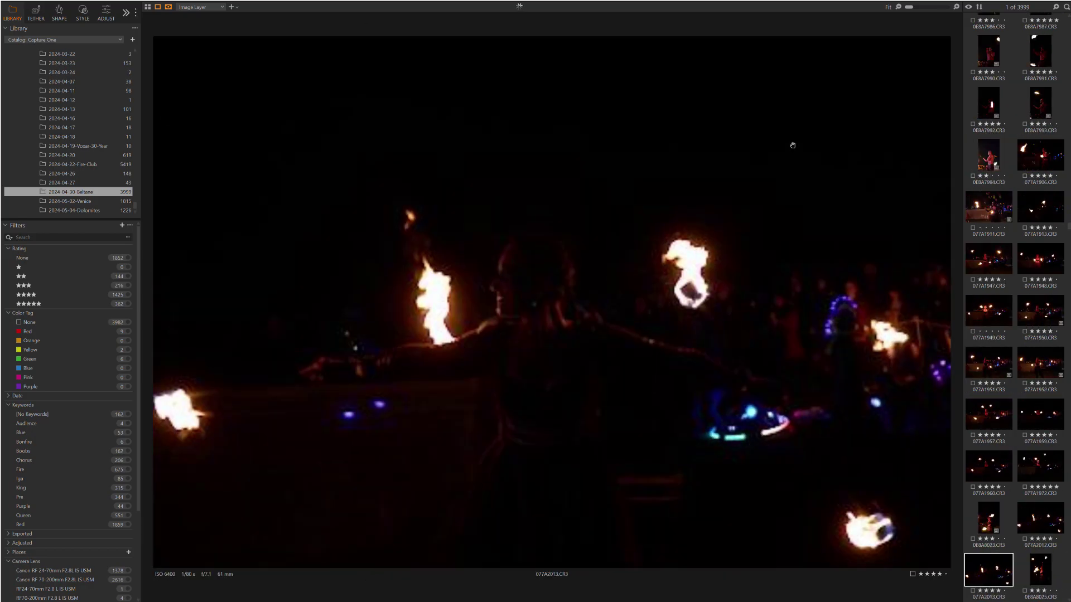
key("Right")
key("Right")
key("Right")
key("Right")
key("Right")
key("Right")
key("Right")
key("Right")
key("Right")
key("Right")
key("Right")
key("Right")
key("Right")
key("Right")
key("Right")
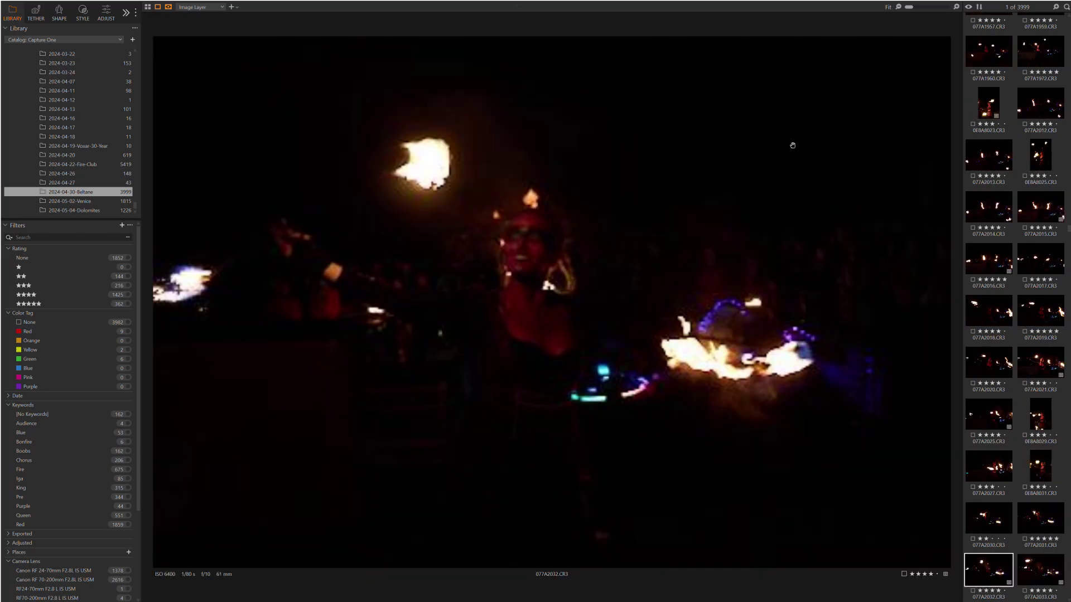
key("Left")
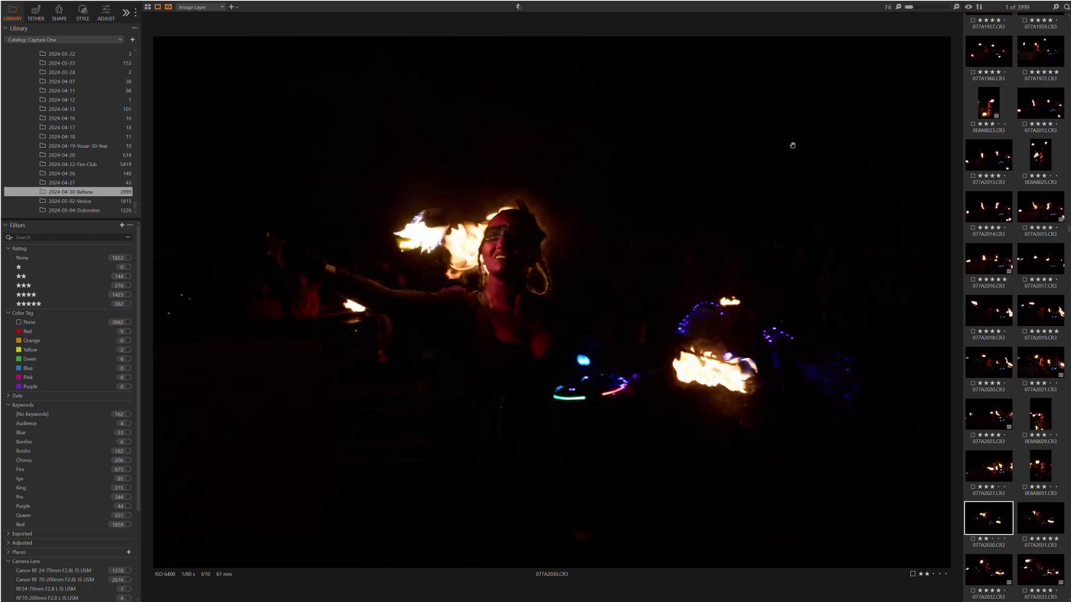
- Browse onward from the smiling fire dancer to the red-dressed performer surrounded by several flames, 077A2045.CR3
key("Right")
key("Right")
key("Right")
key("Right")
key("Right")
key("Right")
key("Right")
key("Right")
key("Right")
key("Right")
key("Right")
key("Right")
key("Right")
key("Right")
key("Right")
key("Right")
key("Right")
key("Right")
key("Right")
key("Right")
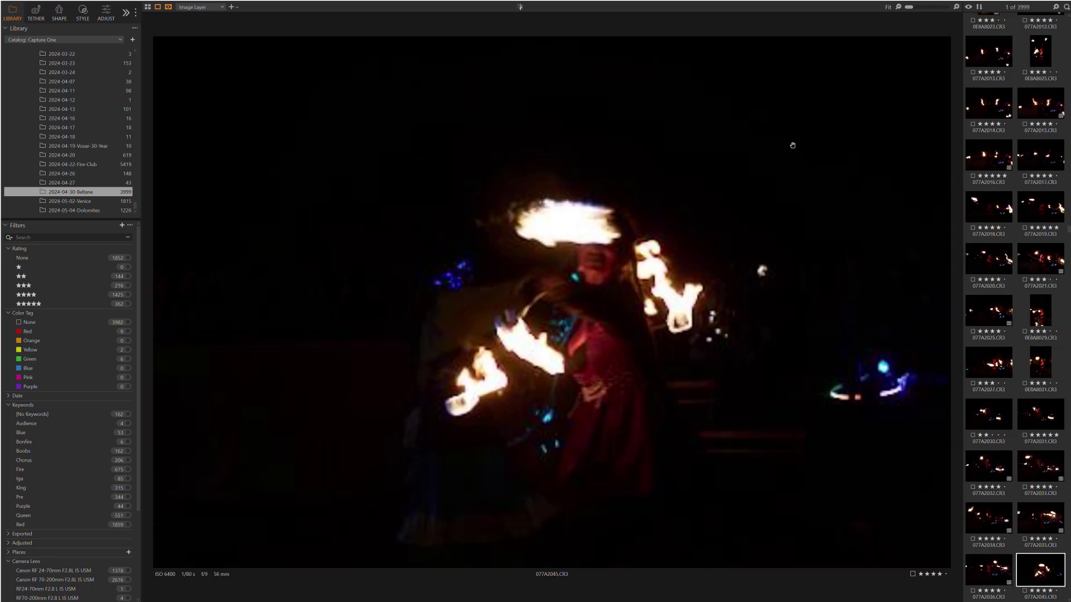
- Browse the landscape fire-dancing photos up to the red-lit performer with outstretched arms holding flames, 077A2108.CR3
key("Right")
key("Right")
key("Right")
key("Right")
key("Right")
key("Right")
key("Right")
key("Right")
key("Right")
key("Right")
key("Right")
key("Right")
key("Right")
key("Right")
key("Right")
key("Right")
key("Right")
key("Right")
key("Right")
key("Right")
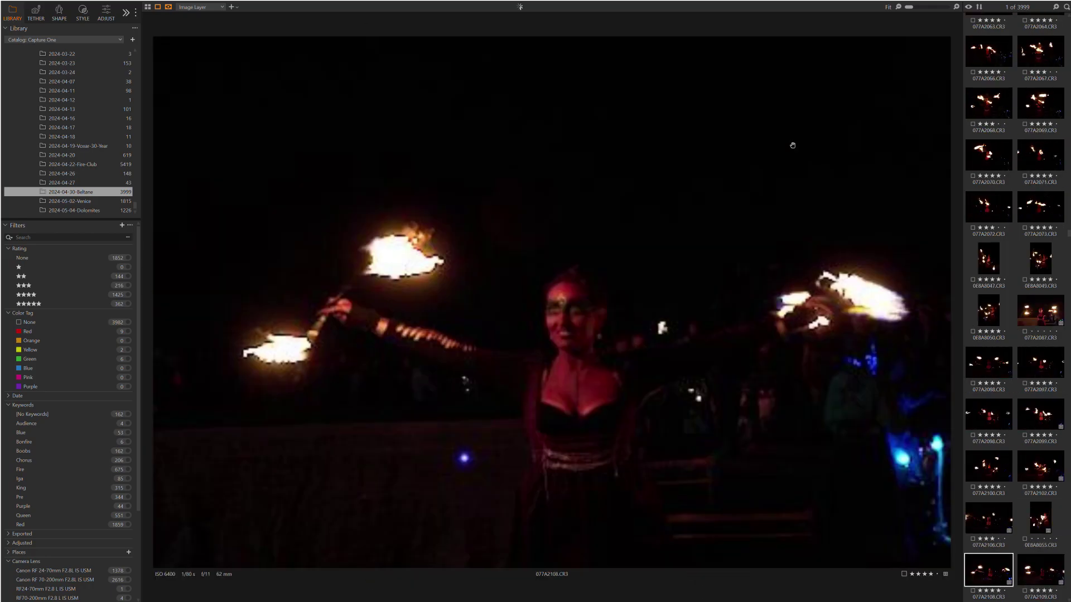
- Advance through the next fire-spinning shots to the upright photo of the dancer with flames across her shoulders, 077A2157.CR3
key("Right")
key("Right")
key("Right")
key("Right")
key("Right")
key("Right")
key("Right")
key("Right")
key("Right")
key("Right")
key("Right")
key("Right")
key("Right")
key("Right")
key("Right")
key("Right")
key("Right")
key("Right")
key("Right")
key("Right")
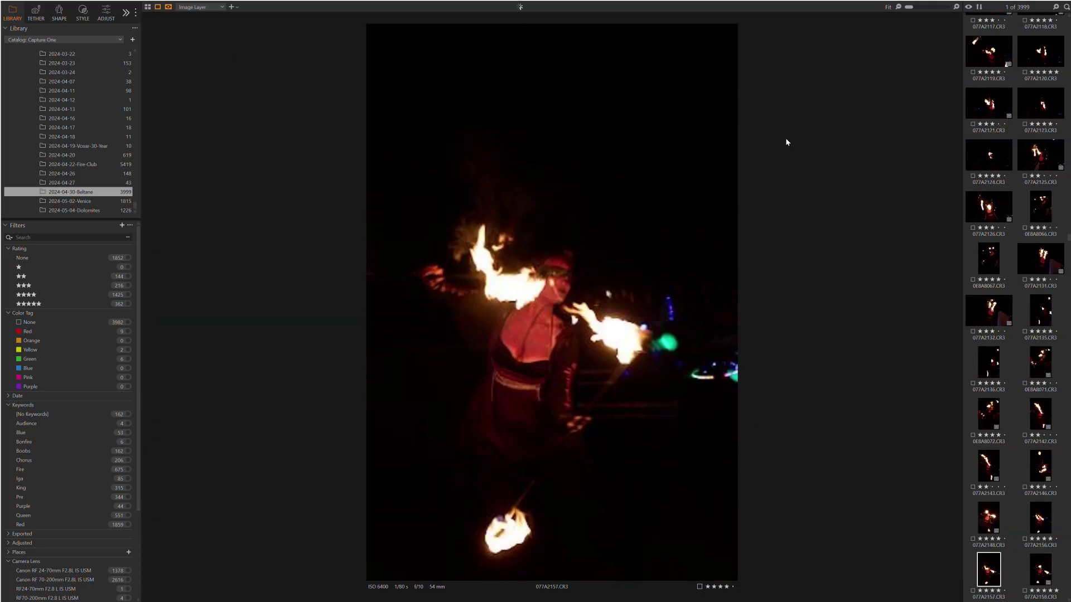
- Review the series of upright fire-dancing photos up to the dancer with spread arms and flames around her head, 077A2202.CR3
key("Right")
key("Right")
key("Right")
key("Right")
key("Right")
key("Right")
key("Right")
key("Right")
key("Right")
key("Right")
key("Right")
key("Right")
key("Right")
key("Right")
key("Right")
key("Right")
key("Right")
key("Right")
key("Right")
key("Right")
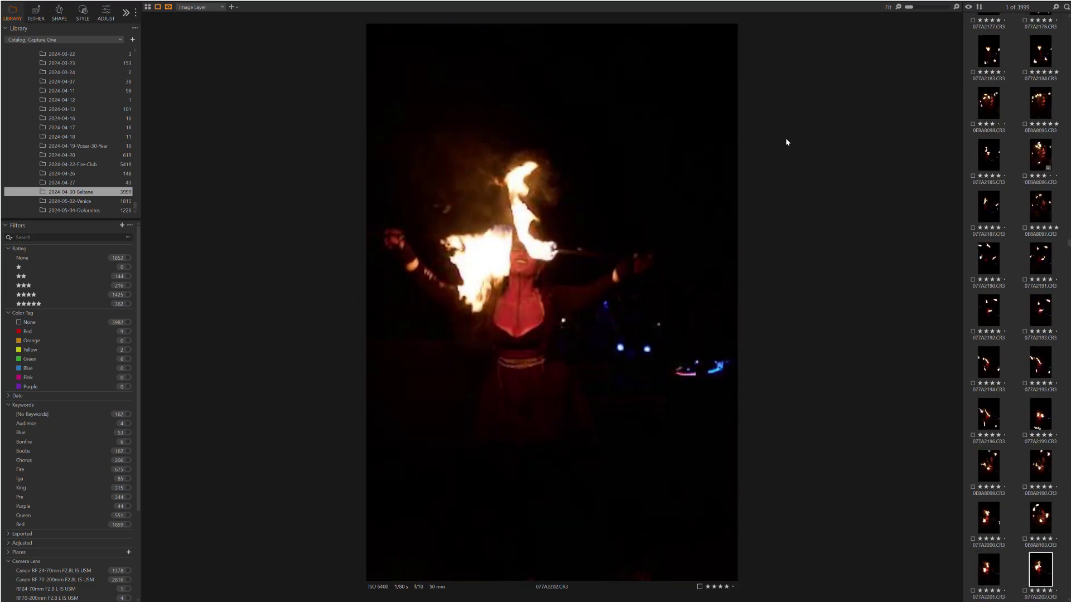
- Continue through the upright shots of the masked fire dancer to the full-length photo with the crowd behind her, 077A2216.CR3
key("Right")
key("Right")
key("Right")
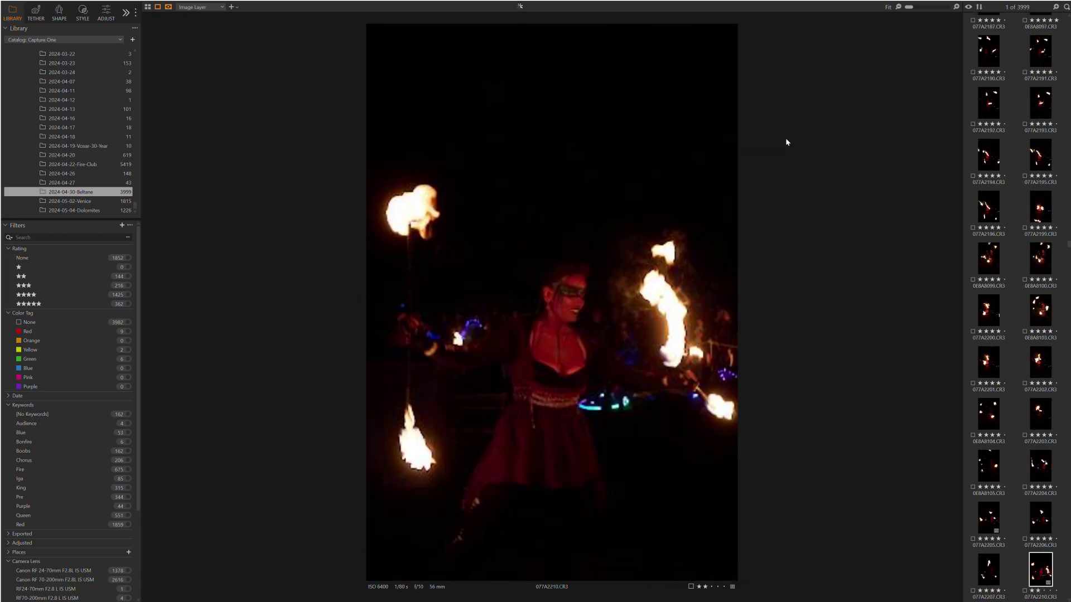
key("Right")
key("Right")
key("Right")
key("Right")
key("Right")
key("Right")
key("Right")
key("Right")
key("Right")
key("Right")
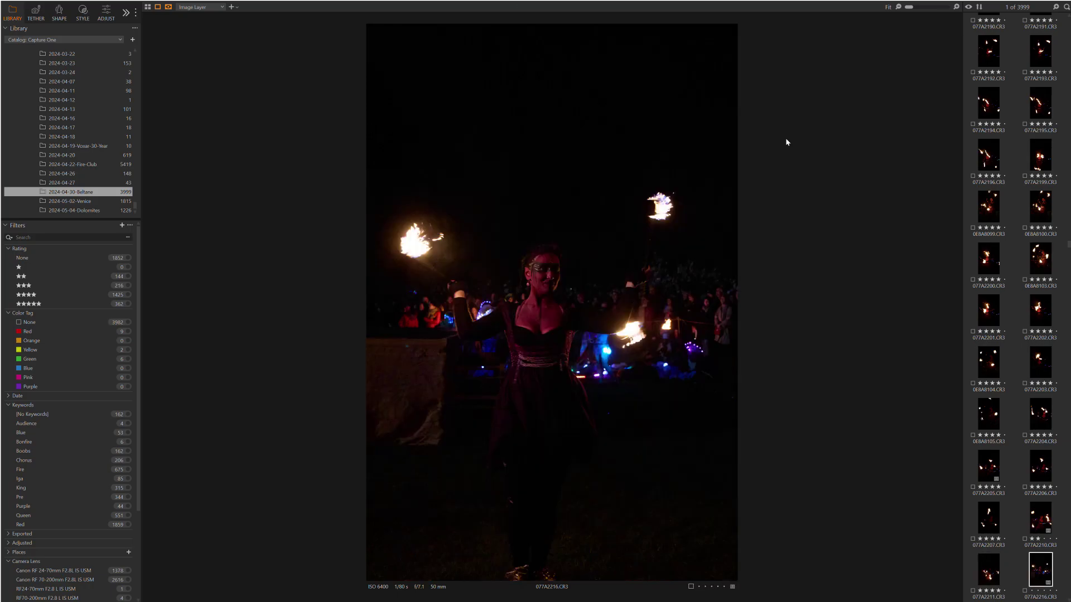
- Browse from the upright photos into the landscape ones, up to the smiling performer in profile with two flaming staffs, 077A2316.CR3
key("Right")
key("Right")
key("Right")
key("Right")
key("Right")
key("Right")
key("Right")
key("Right")
key("Right")
key("Right")
key("Right")
key("Right")
key("Right")
key("Right")
key("Right")
key("Right")
key("Right")
key("Right")
key("Right")
key("Right")
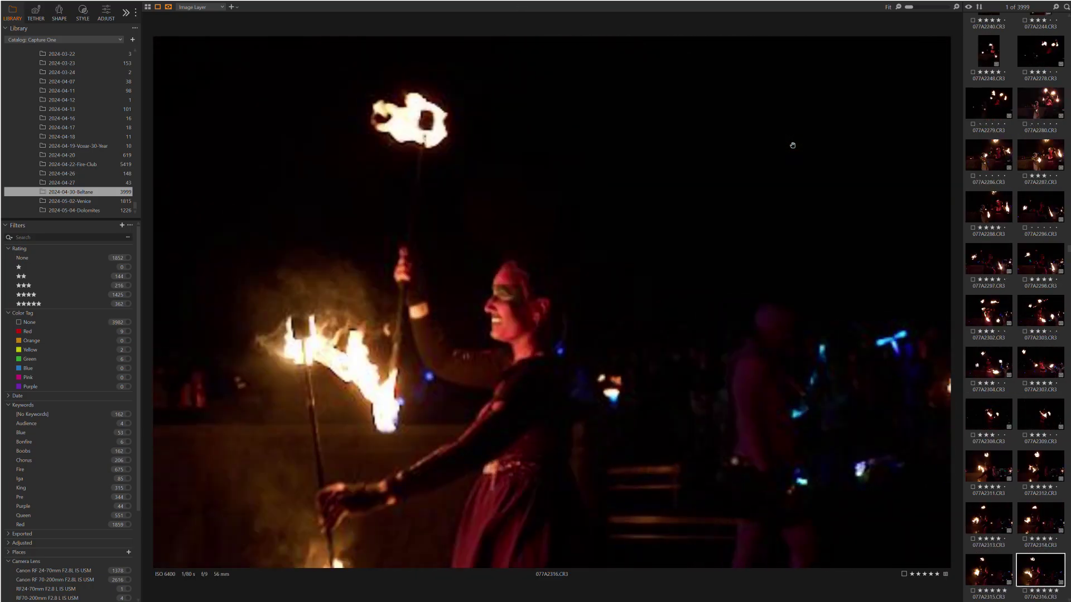
- Move past the masked dancer in 077A2369.CR3 and on to the shirtless torch bearer before the crowd, 077A2398.CR3
key("Right")
key("Right")
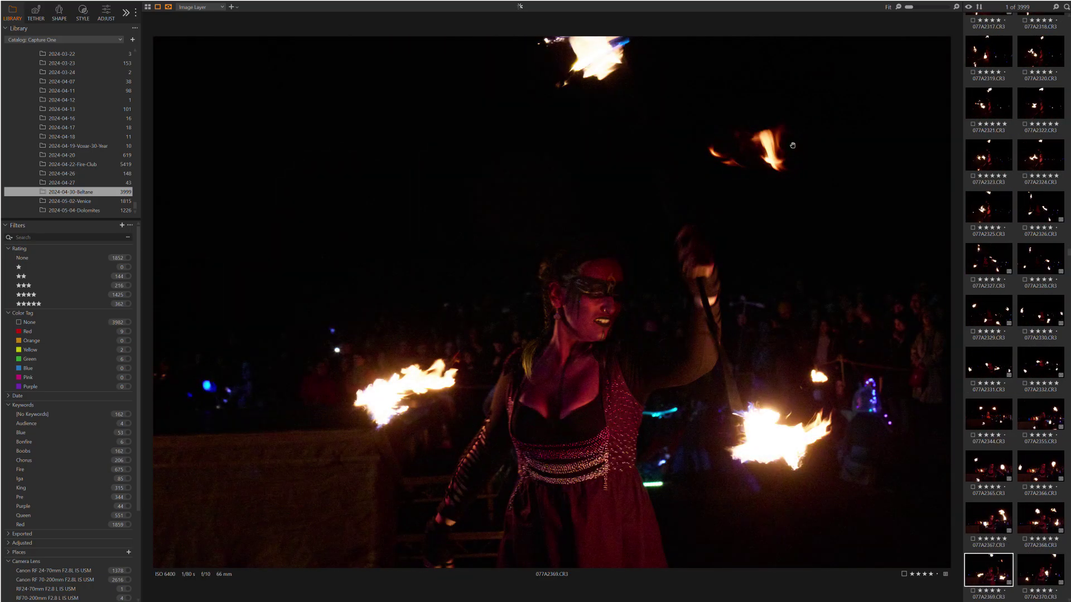
key("Right")
key("Right")
key("Right")
key("Right")
key("Right")
key("Right")
key("Right")
key("Right")
key("Right")
key("Right")
key("Right")
key("Right")
key("Right")
key("Right")
key("Right")
key("Right")
key("Right")
key("Right")
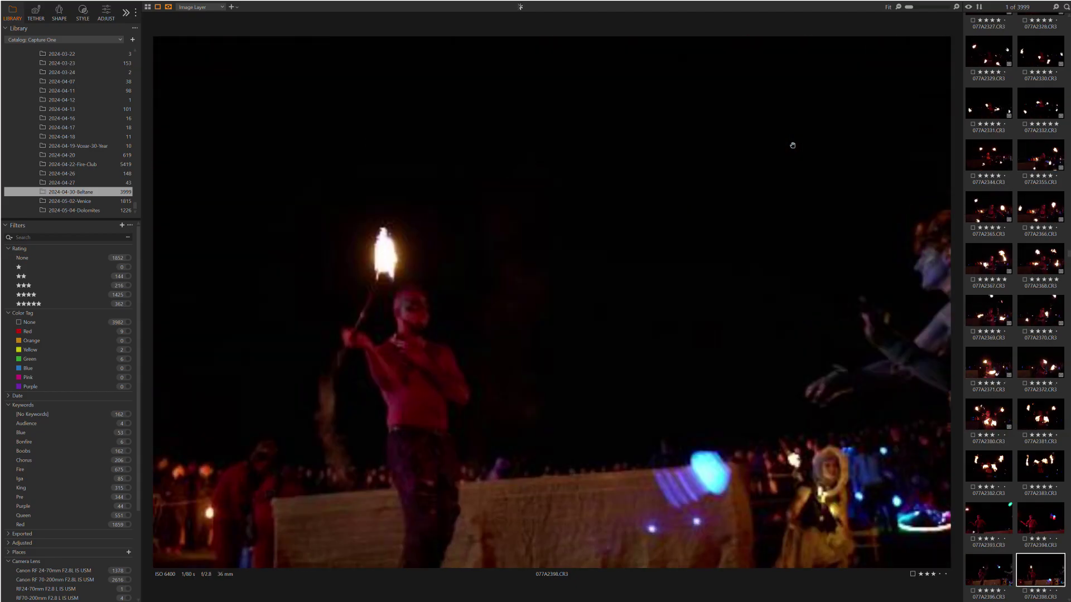
- Review the shirtless fire performers up to the body-painted man swinging a large flame, 077A2437.CR3
key("Right")
key("Right")
key("Right")
key("Right")
key("Right")
key("Right")
key("Right")
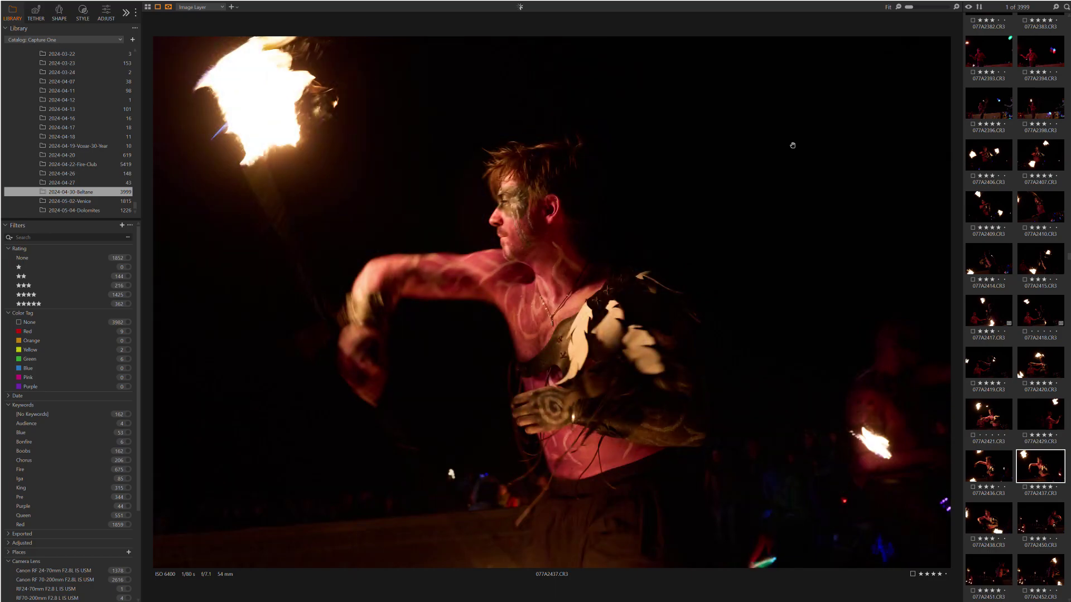
- Browse onward through the male fire spinners to the dark side view of a performer holding a burning staff, 077A2488.CR3
key("Right")
key("Right")
key("Right")
key("Right")
key("Right")
key("Right")
key("Right")
key("Right")
key("Right")
key("Right")
key("Right")
key("Right")
key("Right")
key("Right")
key("Right")
key("Right")
key("Right")
key("Right")
key("Right")
key("Right")
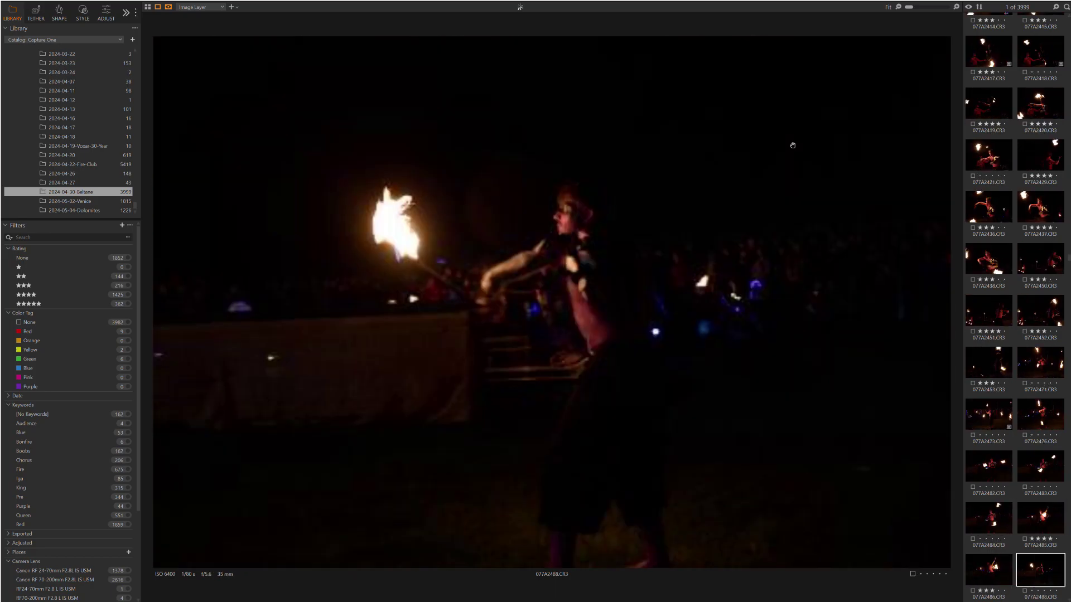
- Advance through the following fire-staff photos to the shirtless performer with a staff raised overhead, 077A2552.CR3
key("Right")
key("Right")
key("Right")
key("Right")
key("Right")
key("Right")
key("Right")
key("Right")
key("Right")
key("Right")
key("Right")
key("Right")
key("Right")
key("Right")
key("Right")
key("Right")
key("Right")
key("Right")
key("Right")
key("Right")
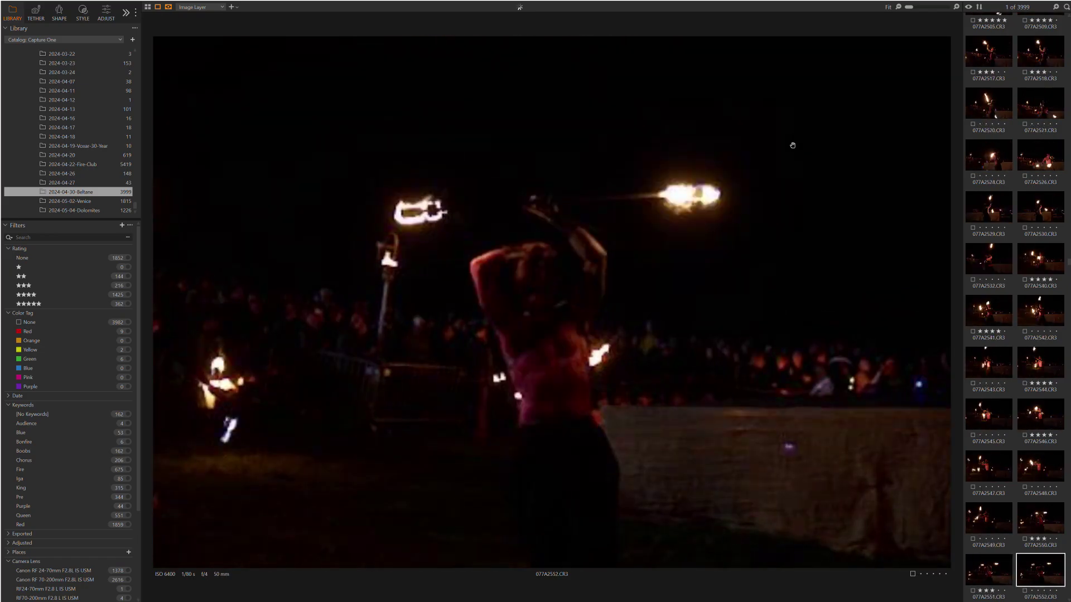
- Browse past the shirtless staff spinner to the helmeted performer with a fire hoop beside the crowd barriers, 0E8A8124.CR3
key("Right")
key("Right")
key("Right")
key("Right")
key("Right")
key("Right")
key("Right")
key("Right")
key("Right")
key("Right")
key("Right")
key("Right")
key("Right")
key("Right")
key("Right")
key("Right")
key("Right")
key("Right")
key("Right")
key("Right")
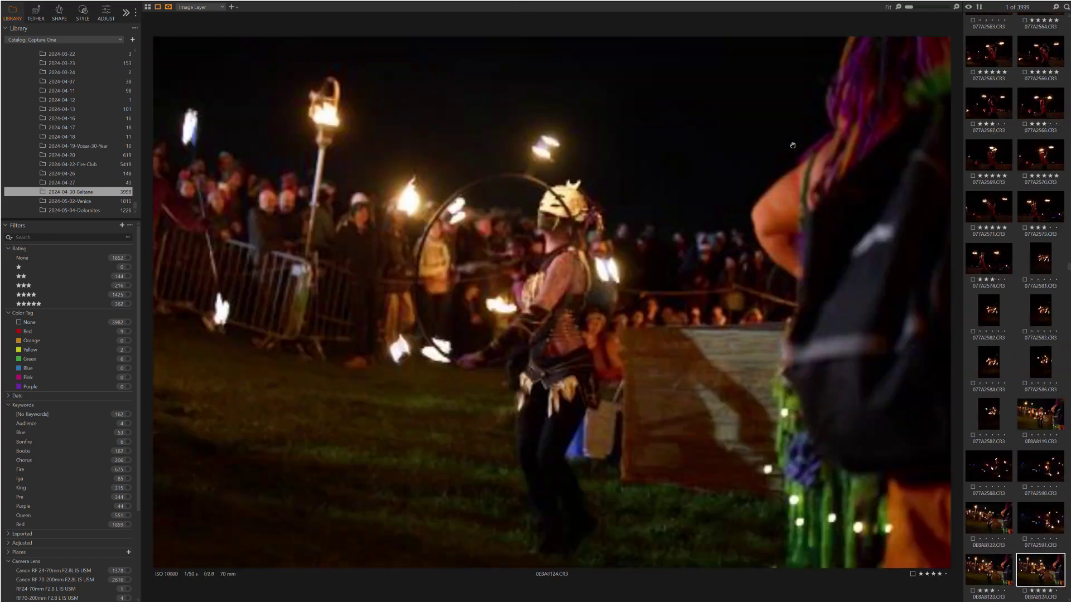
- Review the fire hoop photos up to the dark frontal shot of the helmeted performer among flames, 077A2603.CR3
key("Right")
key("Right")
key("Right")
key("Right")
key("Right")
key("Right")
key("Right")
key("Right")
key("Right")
key("Right")
key("Right")
key("Right")
key("Right")
key("Right")
key("Right")
key("Right")
key("Right")
key("Right")
key("Right")
key("Right")
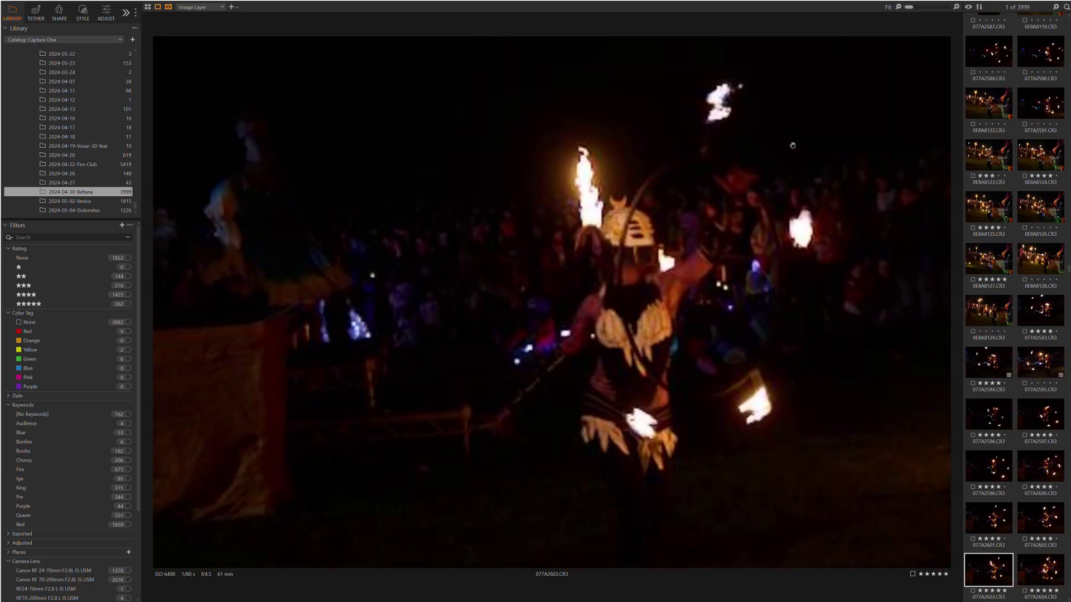
- Advance through the hoop series to the portrait-format photo of a crouching fire performer on the grass, 0E8A8145.CR3
key("Right")
key("Right")
key("Right")
key("Right")
key("Right")
key("Right")
key("Right")
key("Right")
key("Right")
key("Right")
key("Right")
key("Right")
key("Right")
key("Right")
key("Right")
key("Right")
key("Right")
key("Right")
key("Right")
key("Right")
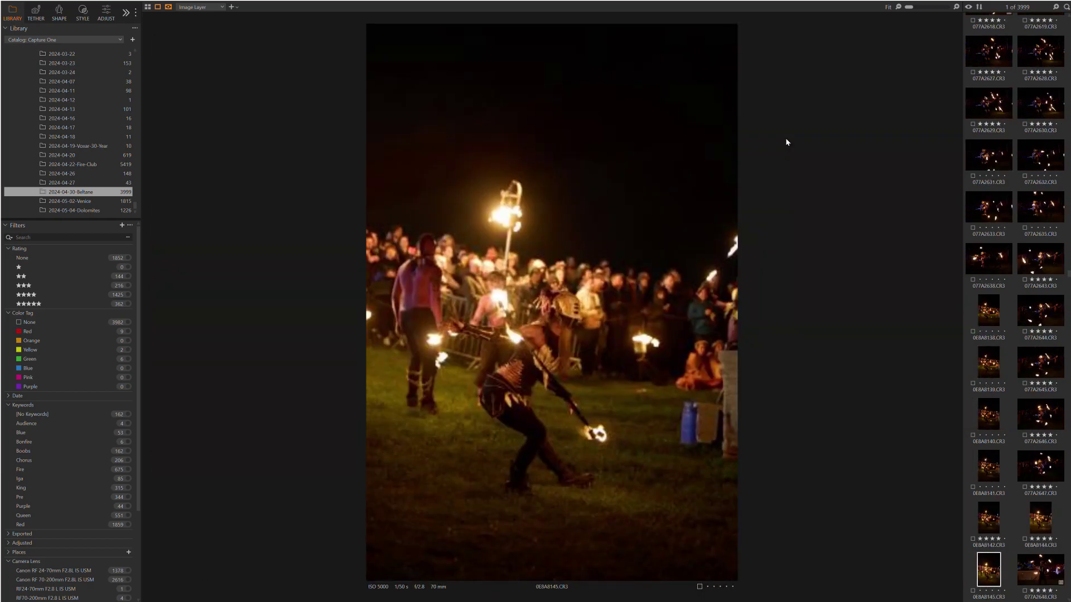
- Move on to the helmeted hoop spinner in front of the dark stage wall, 077A2658.CR3
key("Right")
key("Right")
key("Right")
key("Right")
key("Right")
key("Right")
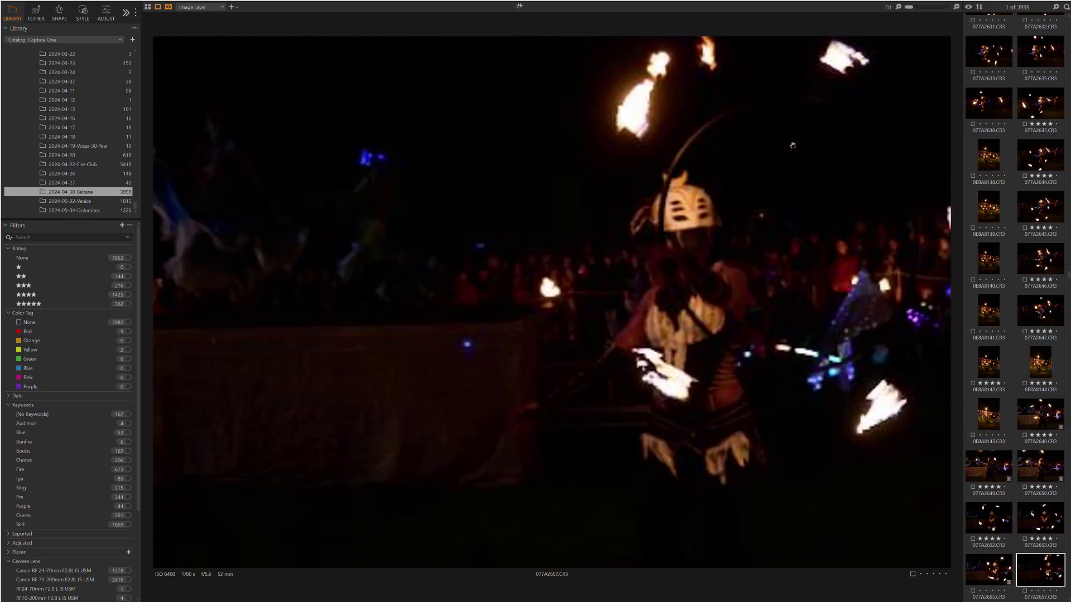
key("Right")
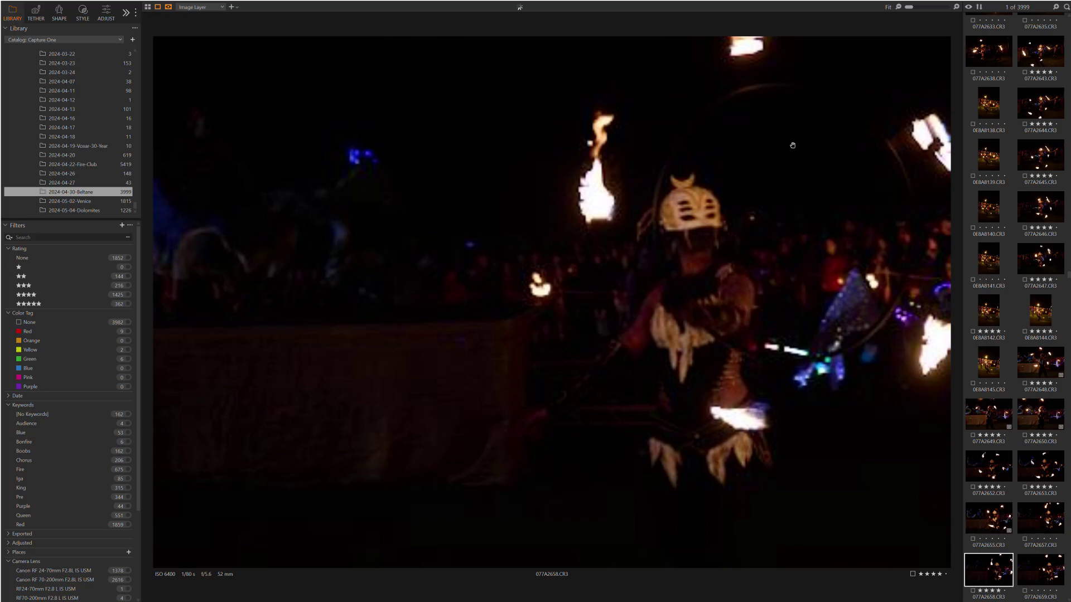
- Examine the next fire hoop shots up to the helmeted performer facing sideways with an outstretched hoop, 077A2663.CR3
key("Right")
key("Right")
key("Right")
key("Right")
key("Right")
key("Right")
key("Right")
key("Right")
key("Right")
key("Right")
key("Right")
key("Right")
key("Right")
key("Right")
key("Right")
key("Right")
key("Right")
key("Right")
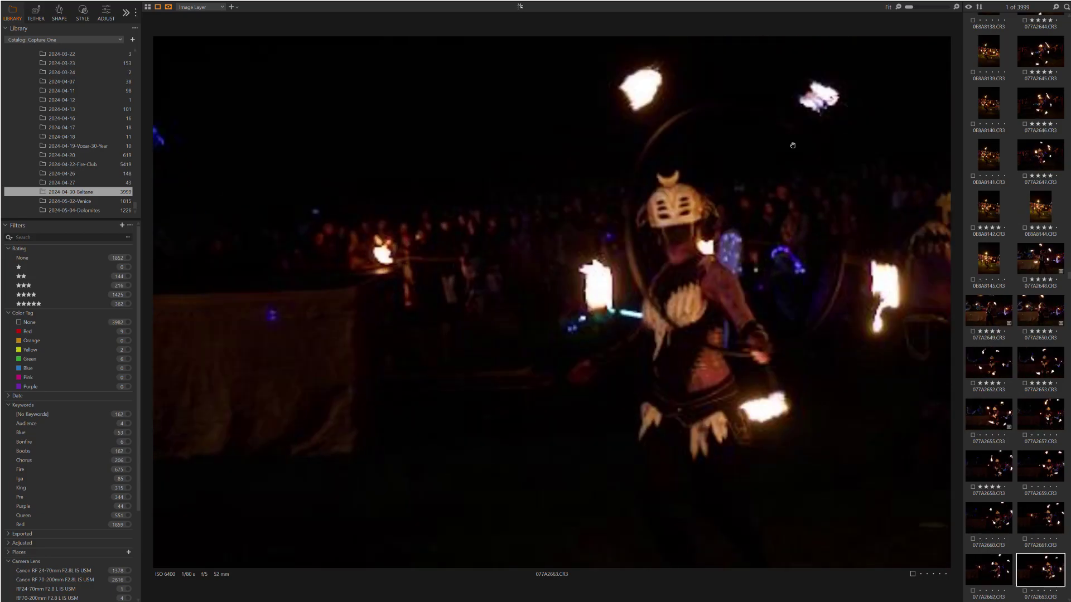
- Continue through the helmeted performers' photos to the one seen from behind with flames held low, 077A2716.CR3
key("Right")
key("Right")
key("Right")
key("Right")
key("Right")
key("Right")
key("Right")
key("Right")
key("Right")
key("Right")
key("Right")
key("Right")
key("Right")
key("Right")
key("Right")
key("Right")
key("Right")
key("Right")
key("Right")
key("Right")
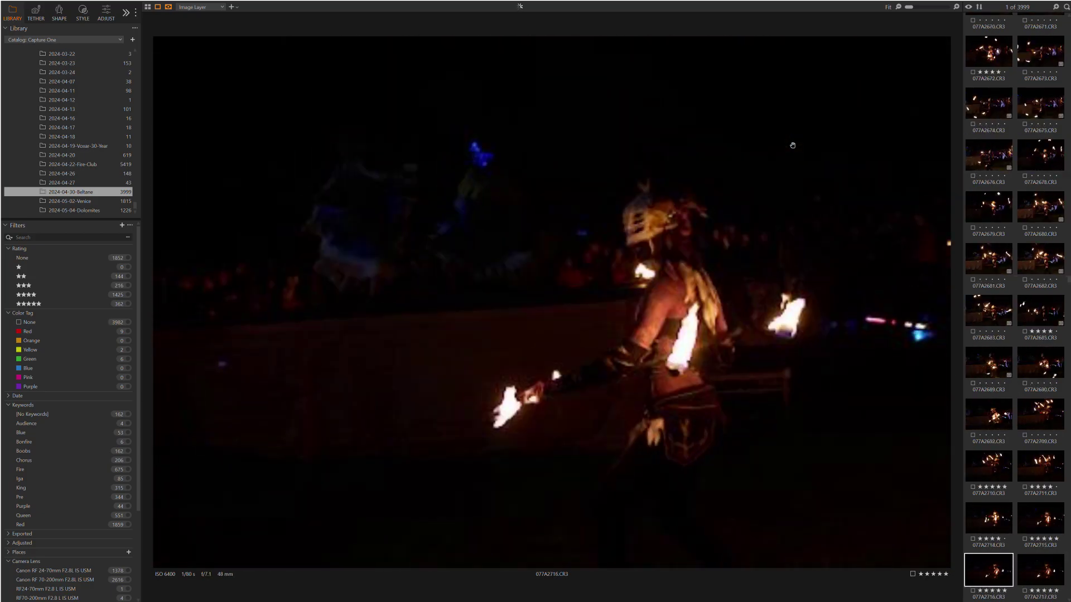
- Browse onward to the wide shot of two helmeted fire performers walking on the grass, 077A2761.CR3
key("Right")
key("Right")
key("Right")
key("Right")
key("Right")
key("Right")
key("Right")
key("Right")
key("Right")
key("Right")
key("Right")
key("Right")
key("Right")
key("Right")
key("Right")
key("Right")
key("Right")
key("Right")
key("Right")
key("Right")
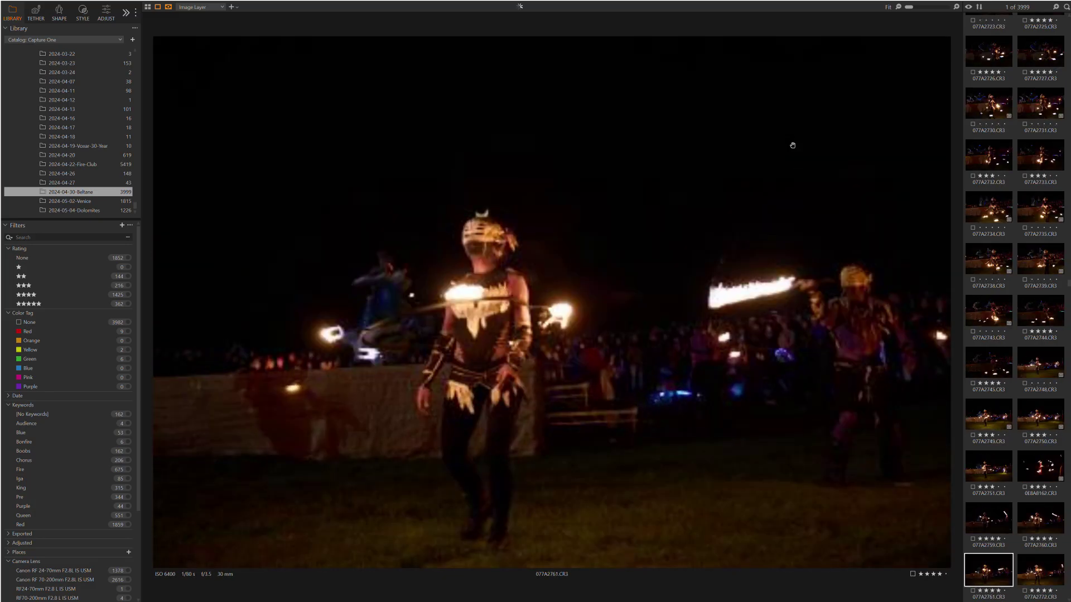
- Review the following fire photos up to the masked woman surrounded by swirling flames below the stage, 0E8A8191.CR3
key("Right")
key("Right")
key("Right")
key("Right")
key("Right")
key("Right")
key("Right")
key("Right")
key("Right")
key("Right")
key("Right")
key("Right")
key("Right")
key("Right")
key("Right")
key("Right")
key("Right")
key("Right")
key("Right")
key("Right")
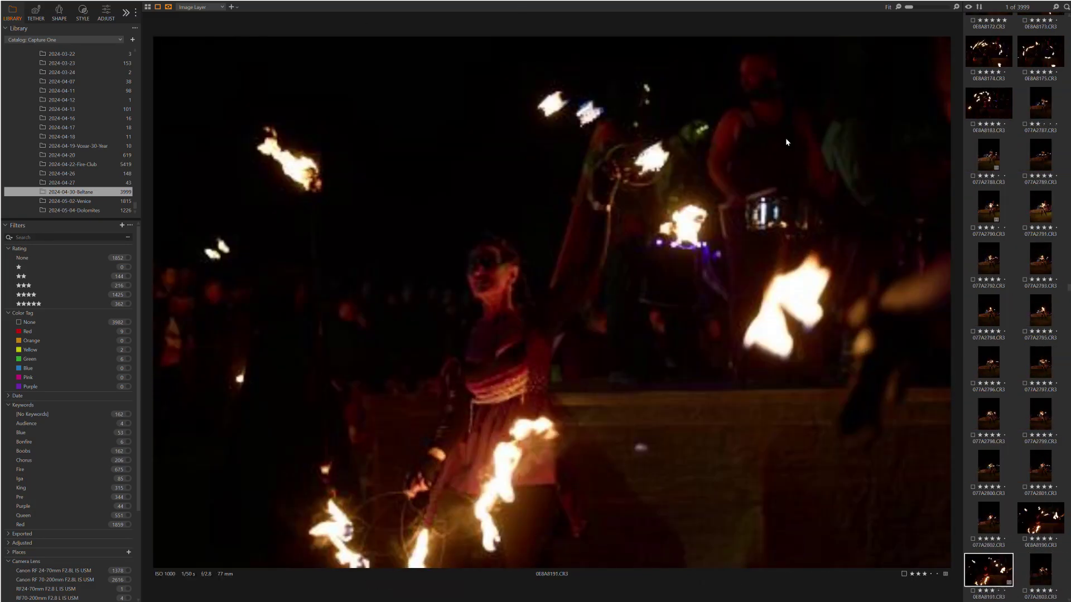
- Browse the following fire photos up to the performer facing the camera with flaming fans in outstretched arms, 0E8A8234.CR3
key("Right")
key("Right")
key("Right")
key("Right")
key("Right")
key("Right")
key("Right")
key("Right")
key("Right")
key("Right")
key("Right")
key("Right")
key("Right")
key("Right")
key("Right")
key("Right")
key("Right")
key("Right")
key("Right")
key("Right")
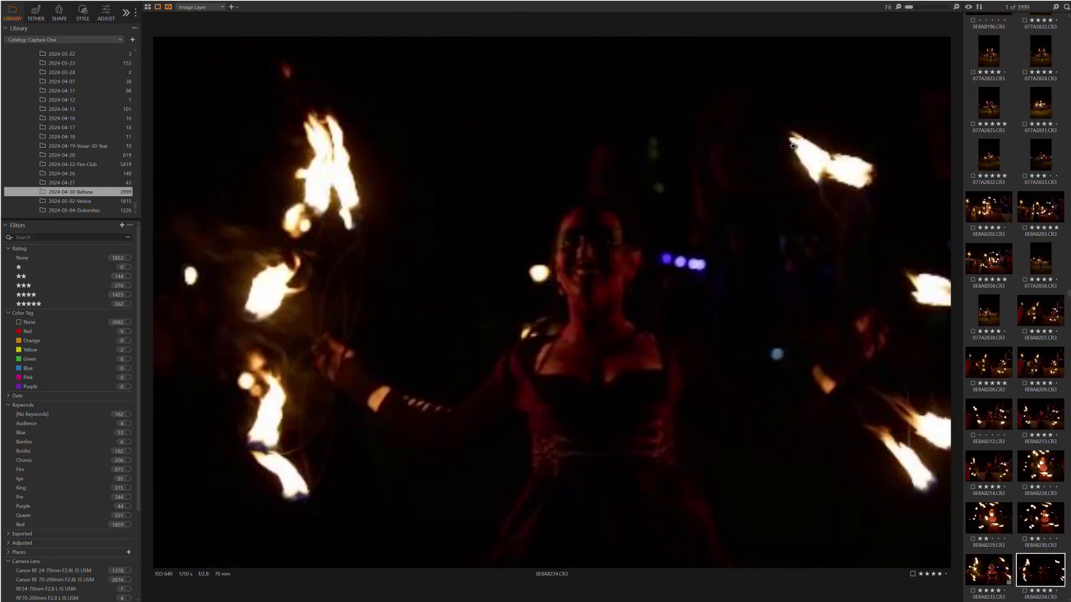
- Continue through the fire performance photos to the wide shot of a helmeted performer before the stone stage, 077A2892.CR3
key("Right")
key("Right")
key("Right")
key("Right")
key("Right")
key("Right")
key("Right")
key("Right")
key("Right")
key("Right")
key("Right")
key("Right")
key("Right")
key("Right")
key("Right")
key("Right")
key("Right")
key("Right")
key("Right")
key("Right")
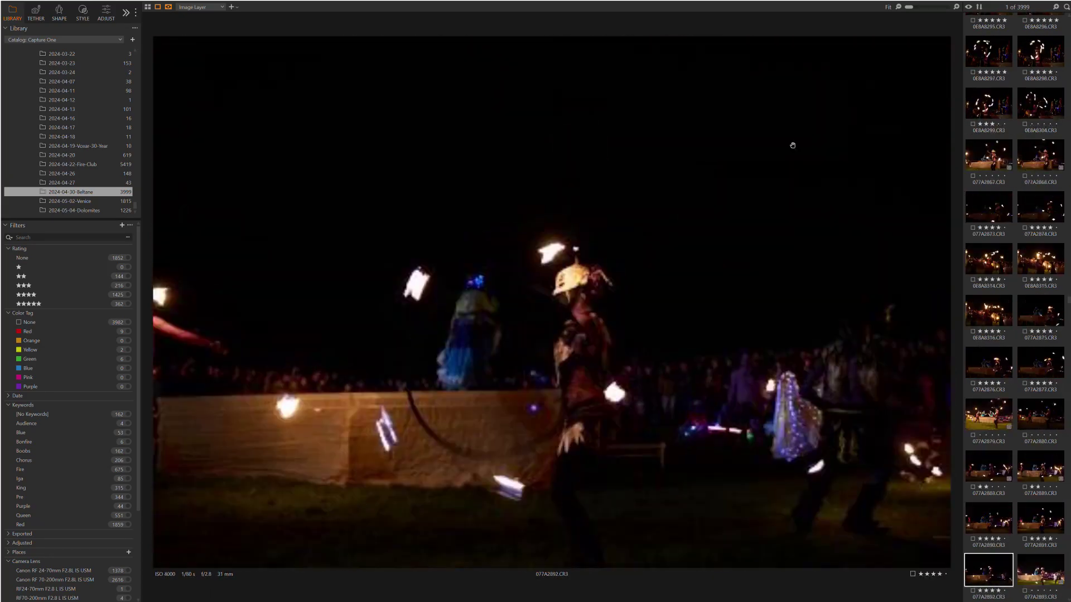
- View the torch-lit performer in 0E8A8367.CR3, and return to the earlier shot beside the hooded torchbearer, 0E8A8352.CR3
key("Right")
key("Right")
key("Right")
key("Right")
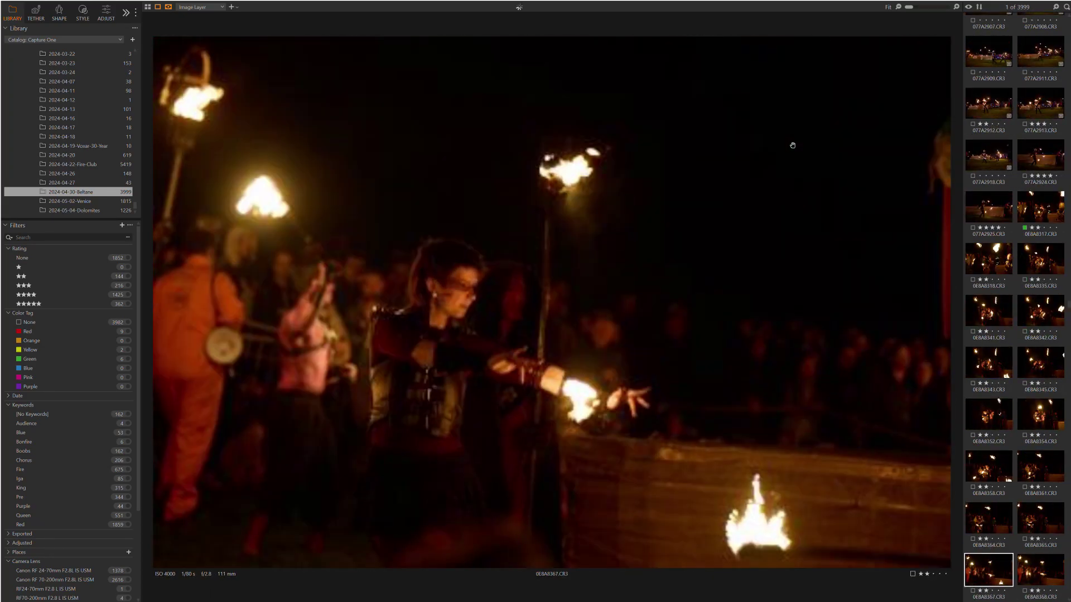
key("Left")
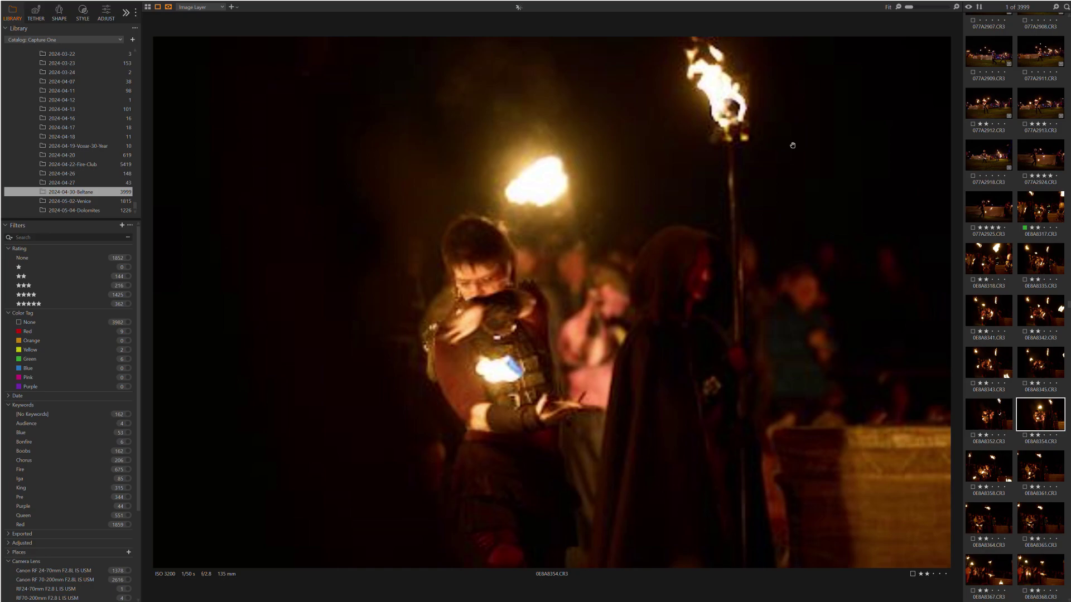
key("Left")
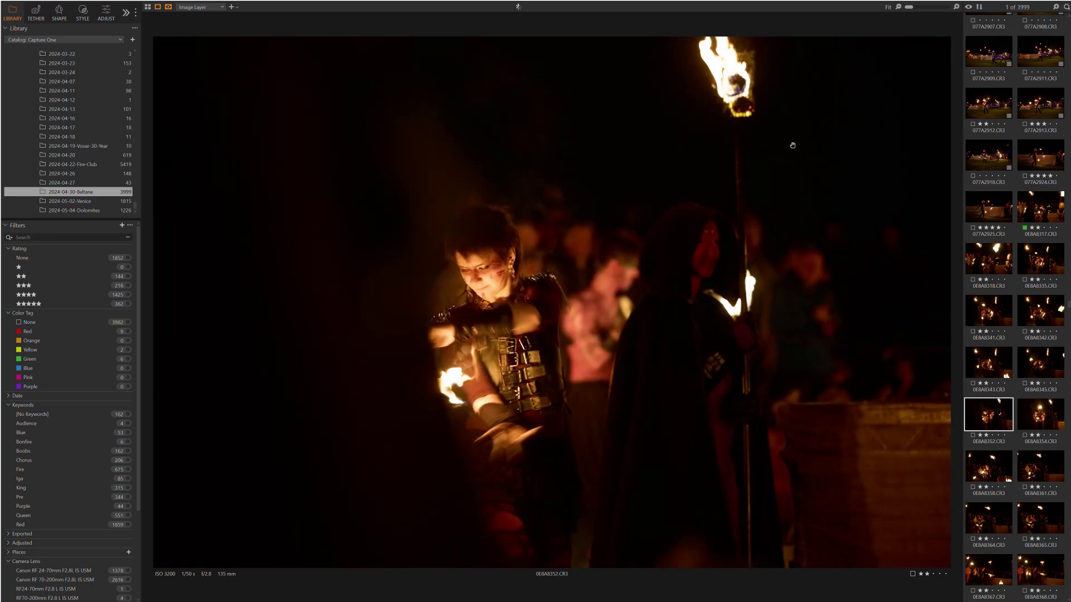
- Review the torch-lit performer's photos up to the one looking down at a low flame, 0E8A8385.CR3
key("Right")
key("Right")
key("Right")
key("Right")
key("Right")
key("Right")
key("Right")
key("Right")
key("Right")
key("Right")
key("Right")
key("Right")
key("Right")
key("Right")
key("Right")
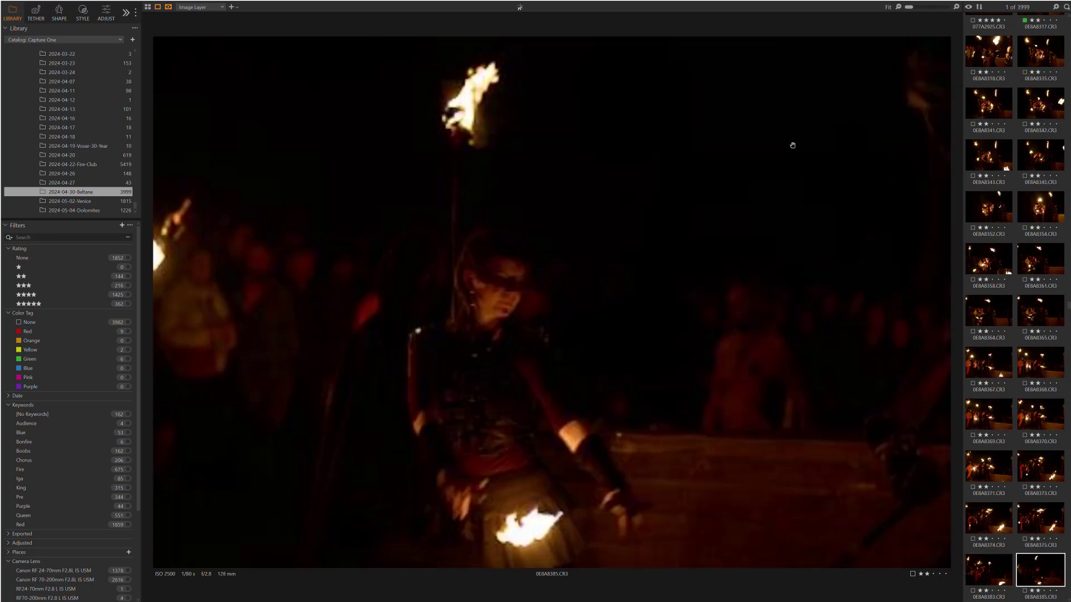
- Advance to the photo of the smiling performer handling a flaming baton beside a hooded figure, 0E8A8397.CR3
key("Right")
key("Right")
key("Right")
key("Right")
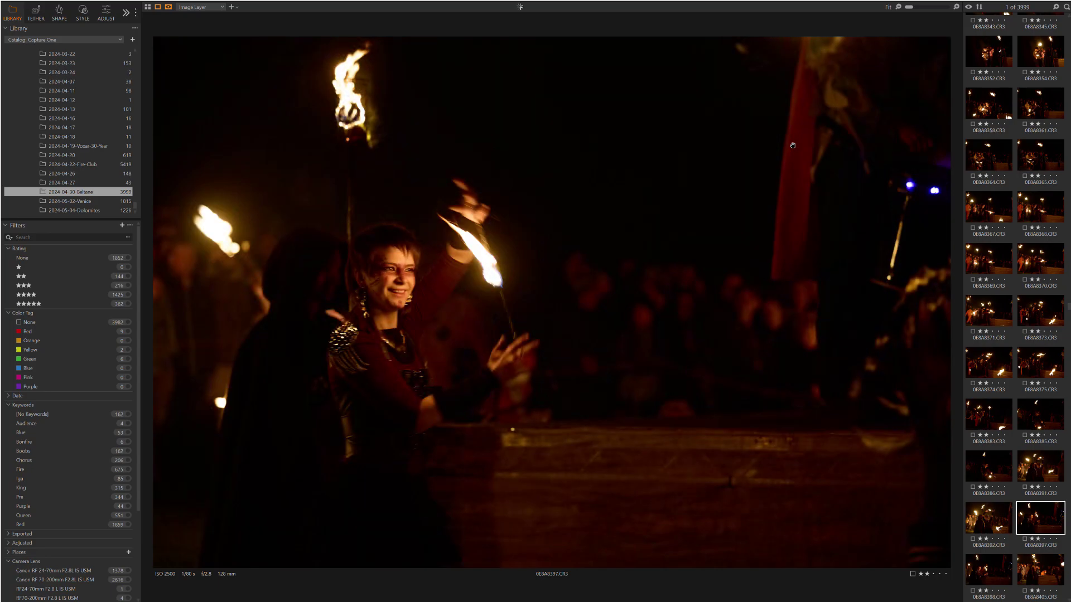
- Browse onward to the shot of two fire performers standing close together in front of the crowd, 0E8A8477.CR3
key("Right")
key("Right")
key("Right")
key("Right")
key("Right")
key("Right")
key("Right")
key("Right")
key("Right")
key("Right")
key("Right")
key("Right")
key("Right")
key("Right")
key("Right")
key("Right")
key("Right")
key("Right")
key("Right")
key("Right")
key("Right")
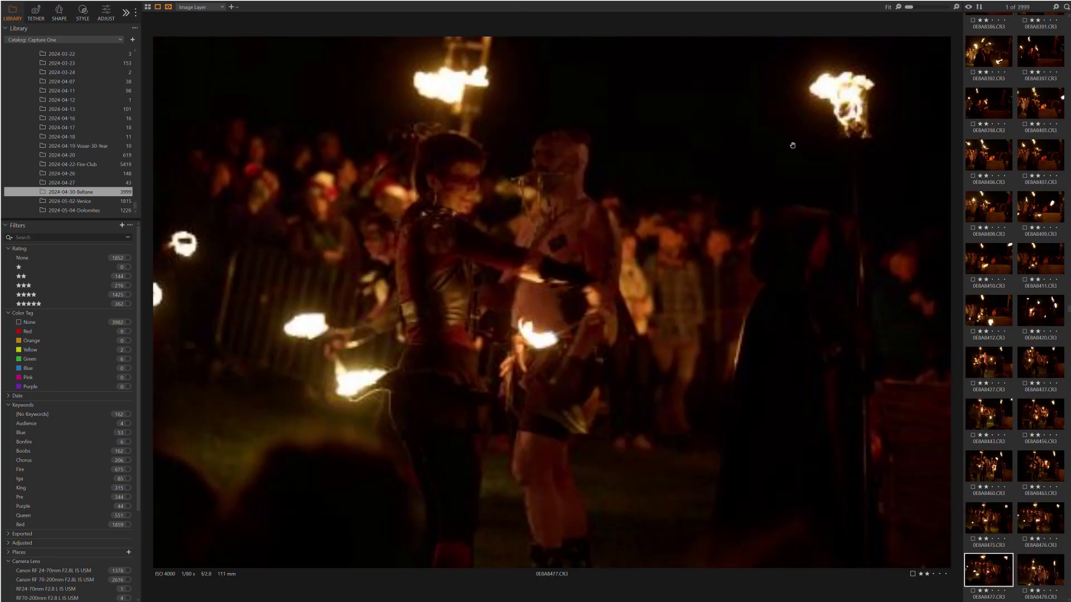
- Examine the photos up to the performer with raised arms, 0E8A8520.CR3, and go back to compare 0E8A8518.CR3
key("Right")
key("Right")
key("Right")
key("Right")
key("Right")
key("Right")
key("Right")
key("Right")
key("Right")
key("Right")
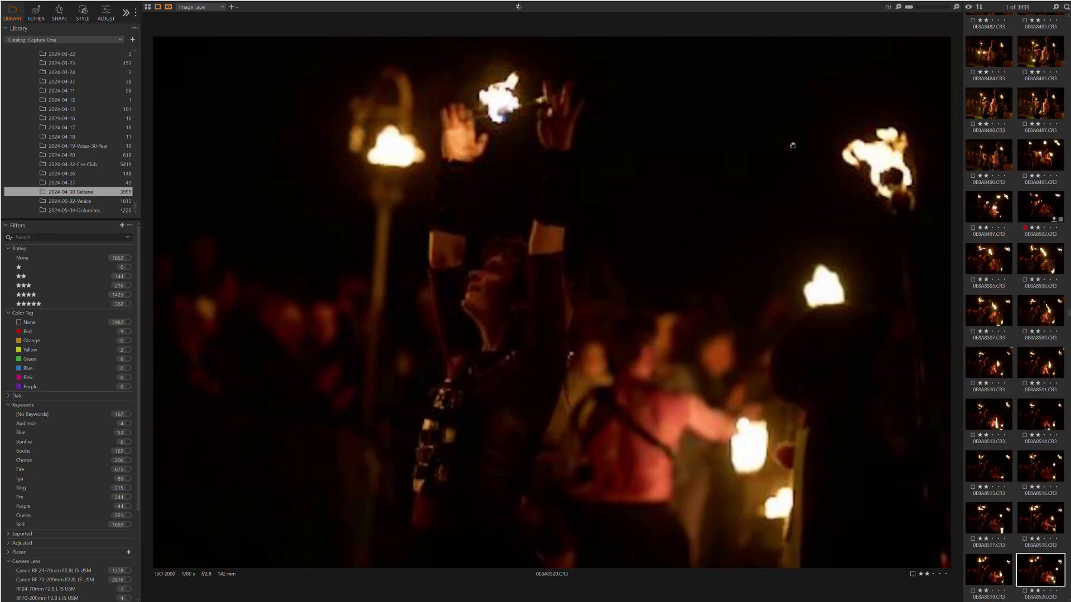
key("Left")
key("Left")
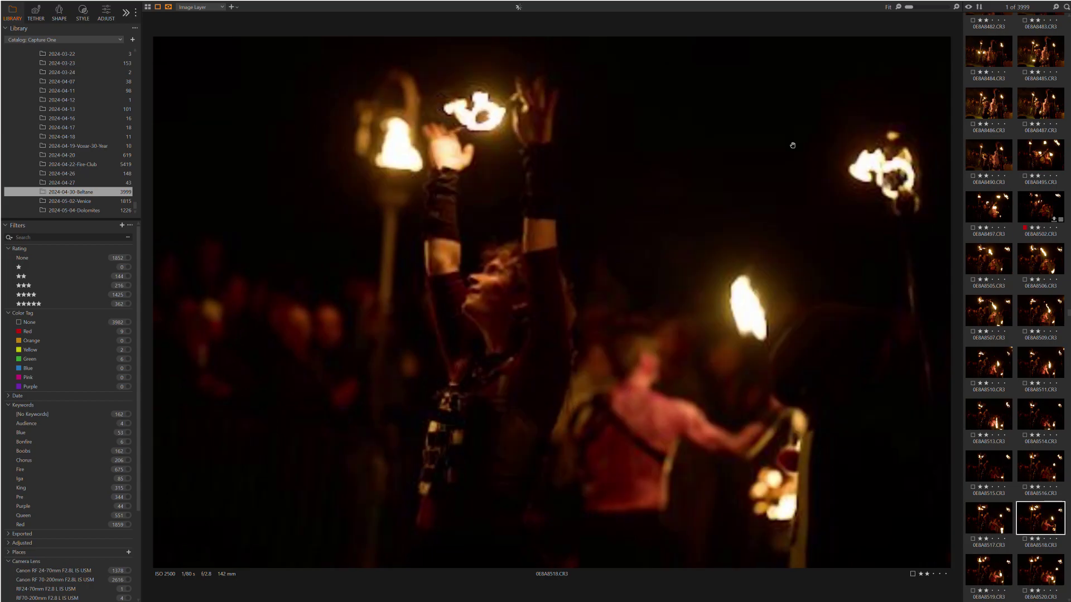
- Move forward to the next frame of the performer balancing a flame between raised hands, 0E8A8519.CR3
key("Right")
key("Right")
key("Right")
key("Right")
key("Right")
key("Right")
key("Right")
key("Right")
key("Right")
key("Right")
key("Right")
key("Right")
key("Right")
key("Right")
key("Right")
key("Right")
key("Right")
key("Right")
key("Right")
key("Right")
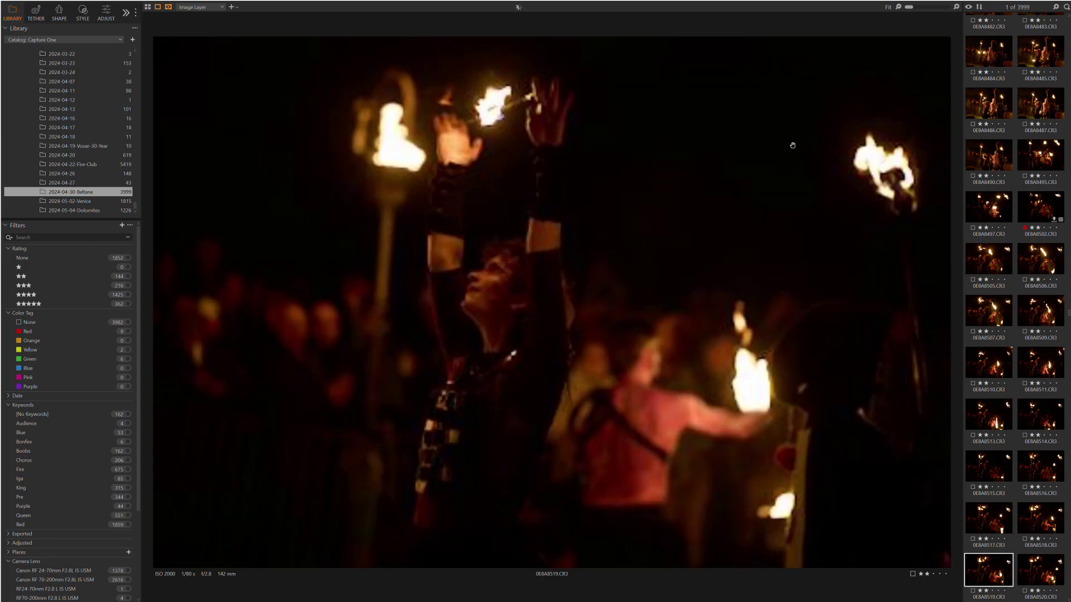
- Continue through the fire photos to the performers holding flames near spectators at the barrier, 0E8A8580.CR3
key("Right")
key("Right")
key("Right")
key("Right")
key("Right")
key("Right")
key("Right")
key("Right")
key("Right")
key("Right")
key("Right")
key("Right")
key("Right")
key("Right")
key("Right")
key("Right")
key("Right")
key("Right")
key("Right")
key("Right")
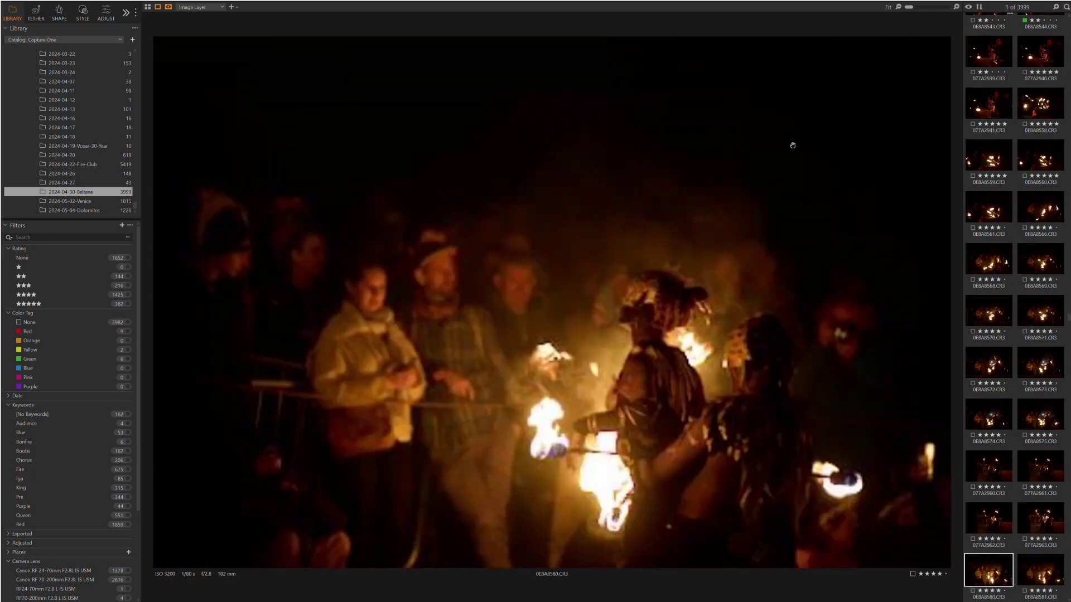
- Review the next fire spinning photos up to the performer raising multi-flame fans before the crowd, 0E8A8630.CR3
key("Right")
key("Right")
key("Right")
key("Right")
key("Right")
key("Right")
key("Right")
key("Right")
key("Right")
key("Right")
key("Right")
key("Right")
key("Right")
key("Right")
key("Right")
key("Right")
key("Right")
key("Right")
key("Right")
key("Right")
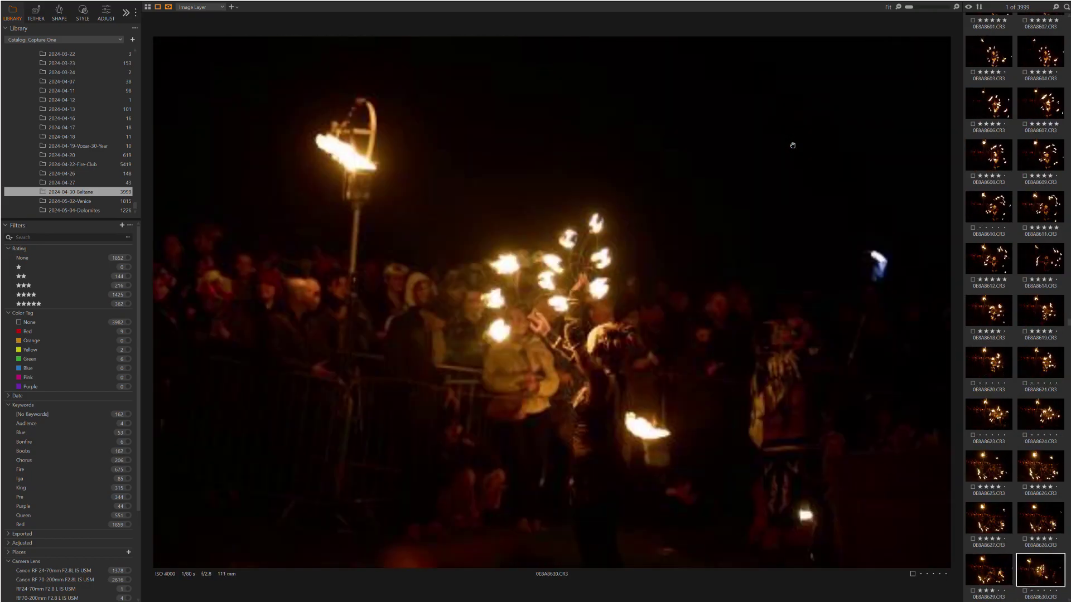
- Review the photos past the fire performers up to the white-faced woman in the red leaf headdress, 0E8A8769.CR3
key("Right")
key("Right")
key("Right")
key("Right")
key("Right")
key("Right")
key("Right")
key("Right")
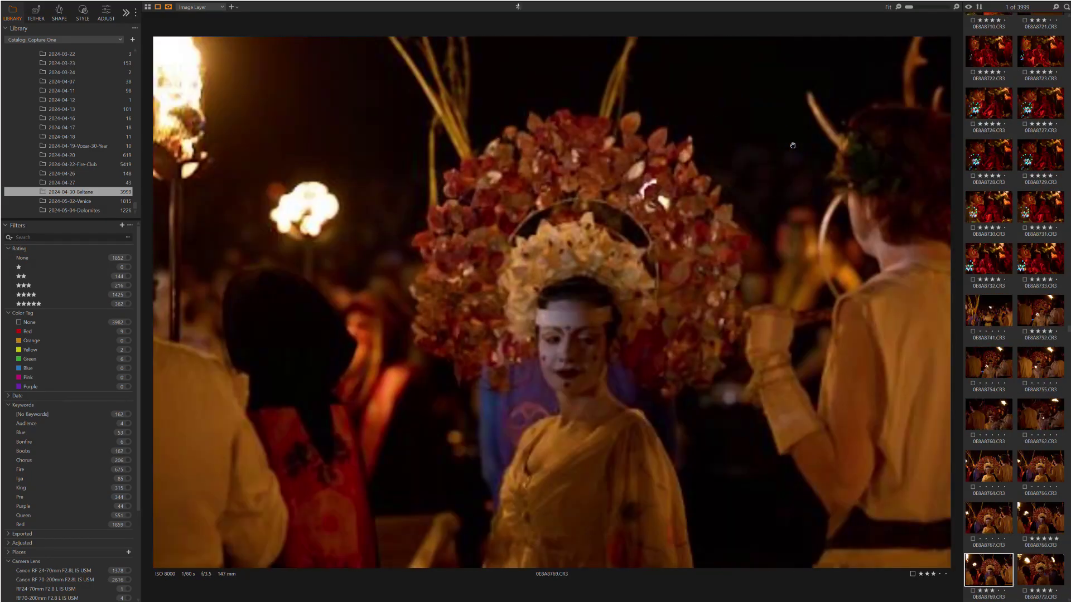
- Examine the next leaf headdress photos up to the woman looking down beside the wooden stage, 0E8A8790.CR3
key("Right")
key("Right")
key("Right")
key("Right")
key("Right")
key("Right")
key("Right")
key("Right")
key("Right")
key("Right")
key("Right")
key("Right")
key("Right")
key("Right")
key("Right")
key("Right")
key("Right")
key("Right")
key("Right")
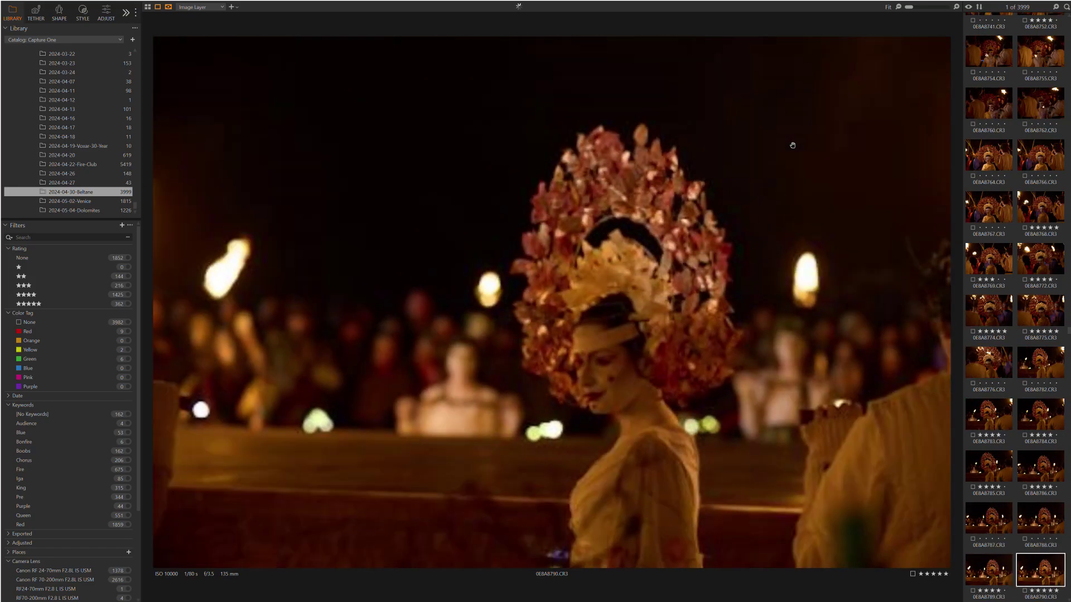
- Continue through the stage photos to the white-clad performers raising sticks overhead beside a torch, 0E8A8853.CR3
key("Right")
key("Right")
key("Right")
key("Right")
key("Right")
key("Right")
key("Right")
key("Right")
key("Right")
key("Right")
key("Right")
key("Right")
key("Right")
key("Right")
key("Right")
key("Right")
key("Right")
key("Right")
key("Right")
key("Right")
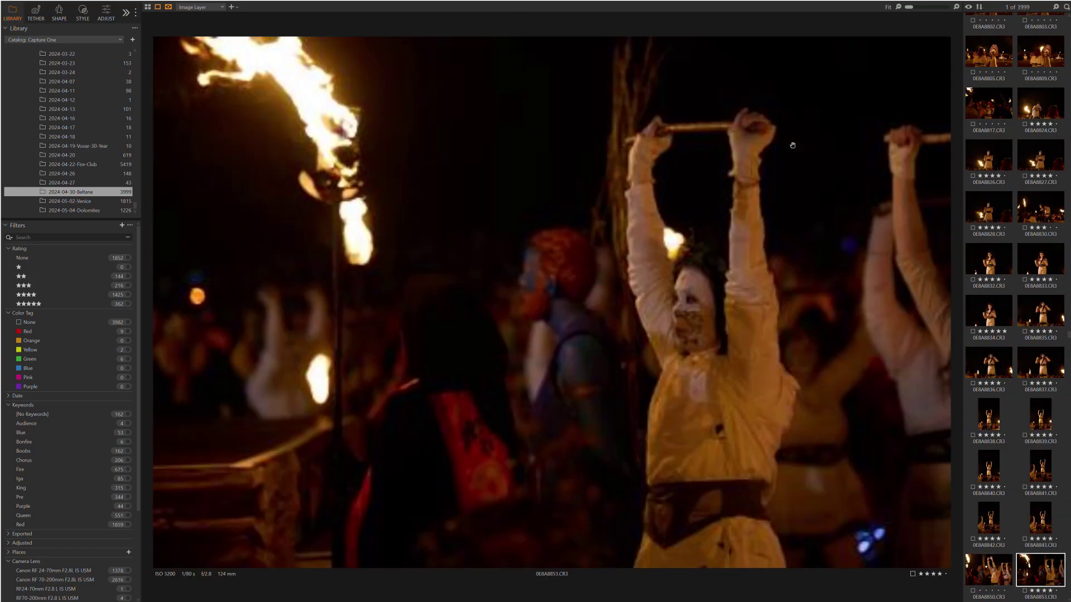
- Browse onward to the photo of the queen in a floral gown with hands at her chest, 0E8A8921.CR3
key("Right")
key("Right")
key("Right")
key("Right")
key("Right")
key("Right")
key("Right")
key("Right")
key("Right")
key("Right")
key("Right")
key("Right")
key("Right")
key("Right")
key("Right")
key("Right")
key("Right")
key("Right")
key("Right")
key("Right")
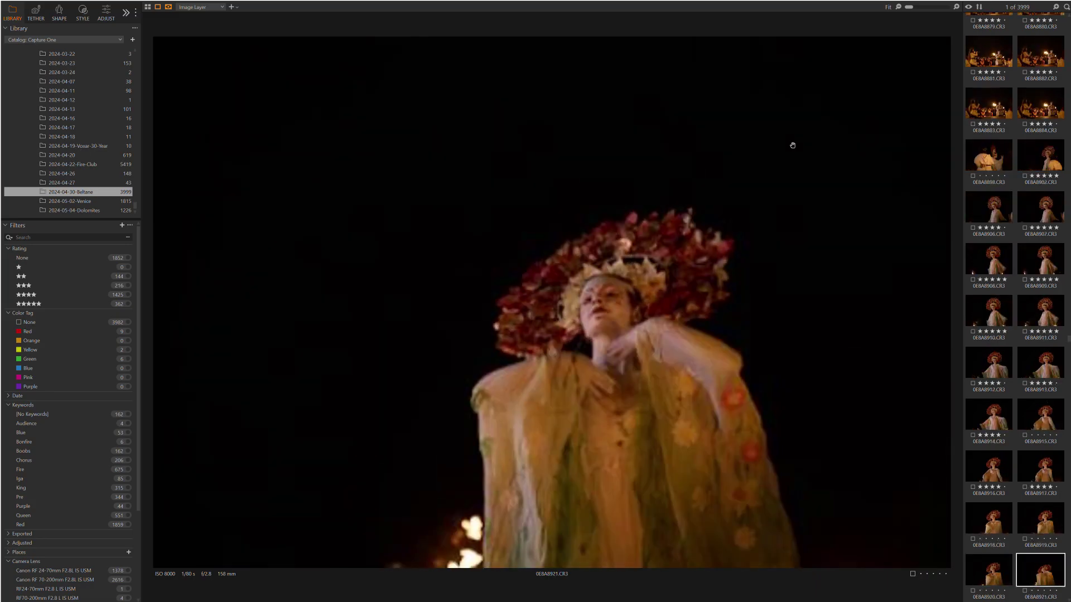
- Review the queen portraits up to the antlered figure bowing in front of her, 0E8A8980.CR3
key("Right")
key("Right")
key("Right")
key("Right")
key("Right")
key("Right")
key("Right")
key("Right")
key("Right")
key("Right")
key("Right")
key("Right")
key("Right")
key("Right")
key("Right")
key("Right")
key("Right")
key("Right")
key("Right")
key("Right")
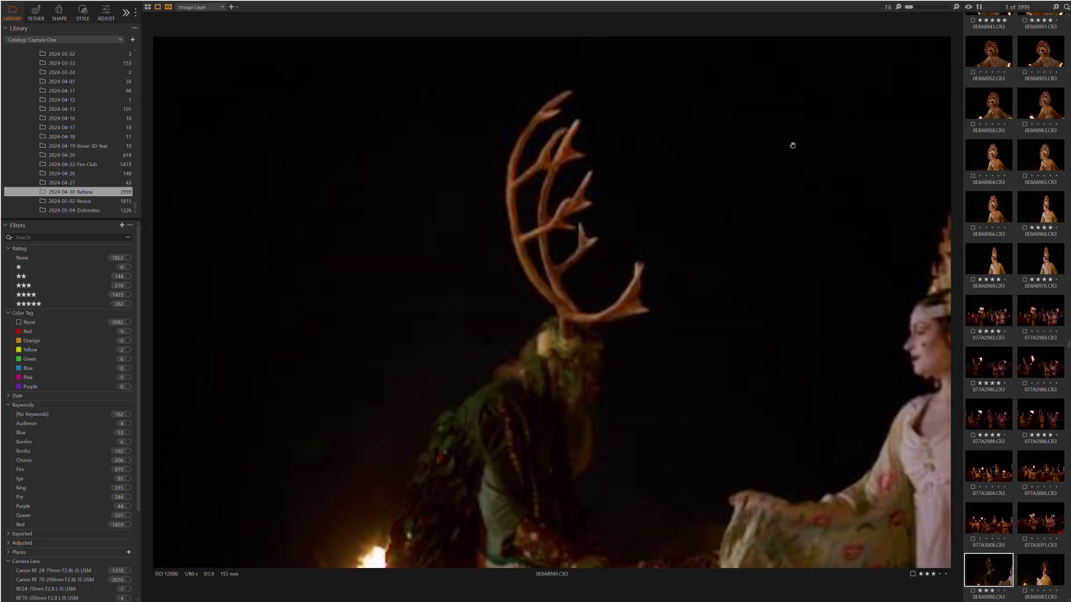
- Examine the following photos up to the green-bearded antlered figure standing before the torches, 0E8A9008.CR3
key("Right")
key("Right")
key("Right")
key("Right")
key("Right")
key("Right")
key("Right")
key("Right")
key("Right")
key("Right")
key("Right")
key("Right")
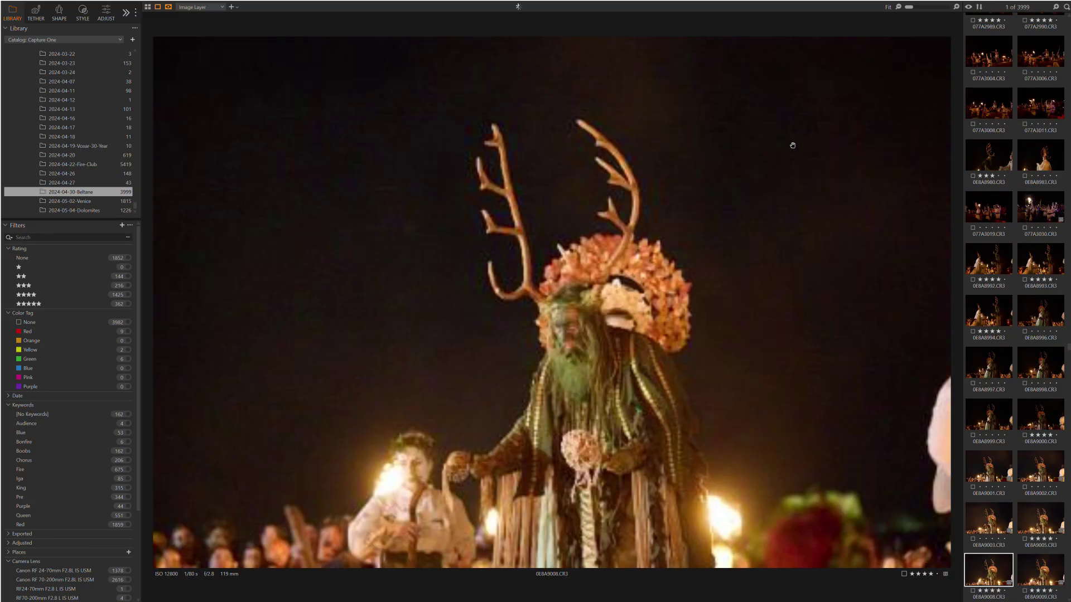
- Go on to the close view of the antlered figure with the queen turned away behind him, 0E8A9020.CR3
key("Right")
key("Right")
key("Right")
key("Right")
key("Right")
key("Right")
key("Right")
key("Right")
key("Right")
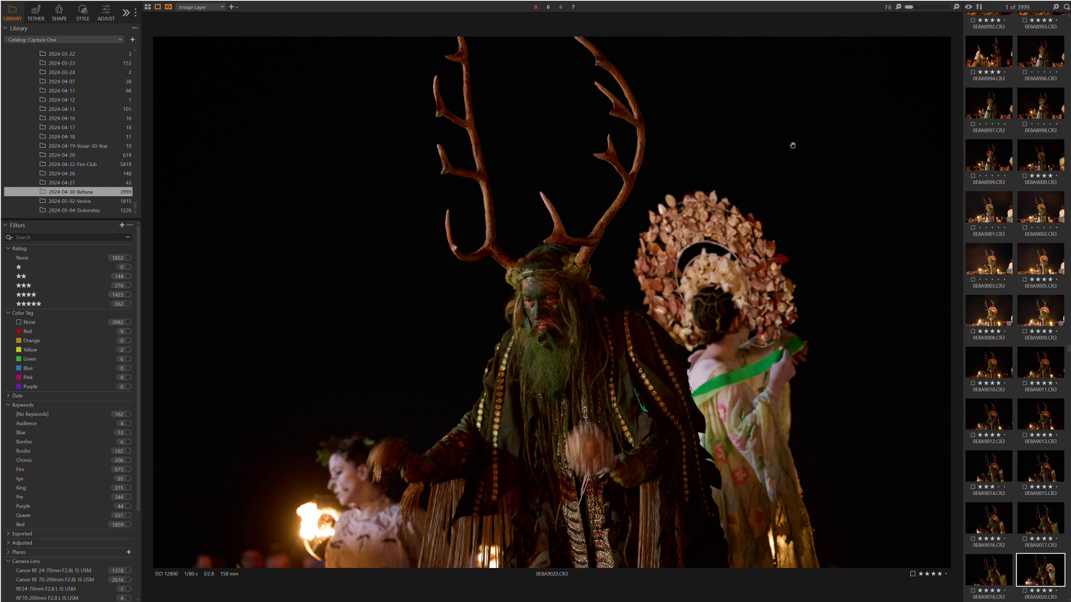
- Compare the next frame of the antlered figure and the queen holding a green ribbon, 0E8A9021.CR3
key("Right")
key("Right")
key("Right")
key("Right")
key("Right")
key("Right")
key("Right")
key("Right")
key("Right")
key("Right")
key("Right")
key("Right")
key("Right")
key("Right")
key("Right")
key("Right")
key("Right")
key("Right")
key("Right")
key("Right")
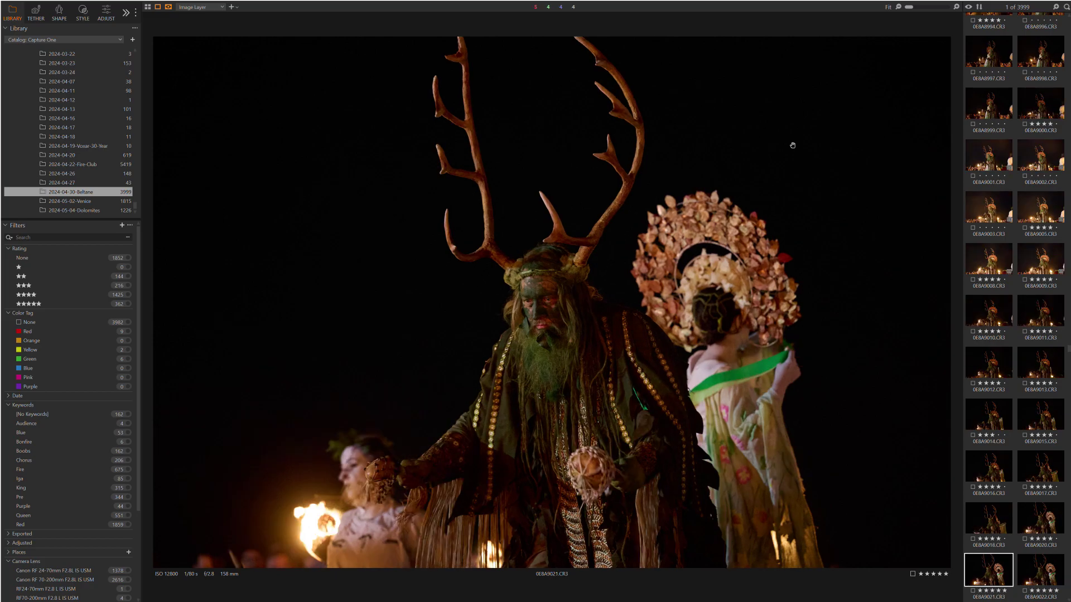
- Review the remaining antlered figure and queen photos up to her touching his back, 0E8A9175.CR3
key("Right")
key("Right")
key("Right")
key("Right")
key("Right")
key("Right")
key("Right")
key("Right")
key("Right")
key("Right")
key("Right")
key("Right")
key("Right")
key("Right")
key("Right")
key("Right")
key("Right")
key("Right")
key("Right")
key("Right")
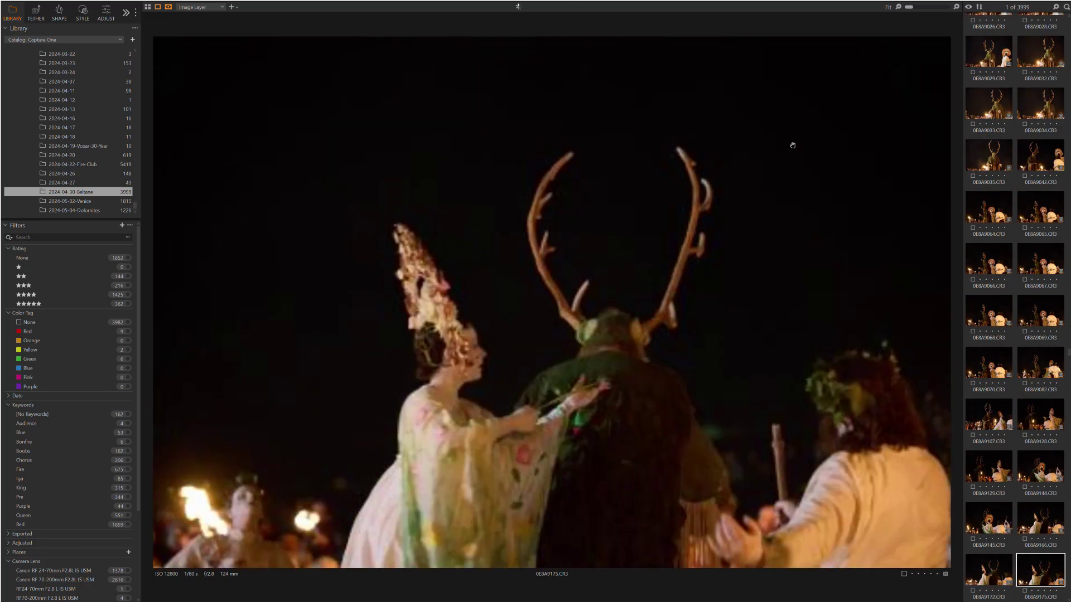
- Review the following photos up to the wide shot of the queen reaching towards the antlered figure on stage, 0E8A9266.CR3
key("Right")
key("Right")
key("Right")
key("Right")
key("Right")
key("Right")
key("Right")
key("Right")
key("Right")
key("Right")
key("Right")
key("Right")
key("Right")
key("Right")
key("Right")
key("Right")
key("Right")
key("Right")
key("Right")
key("Right")
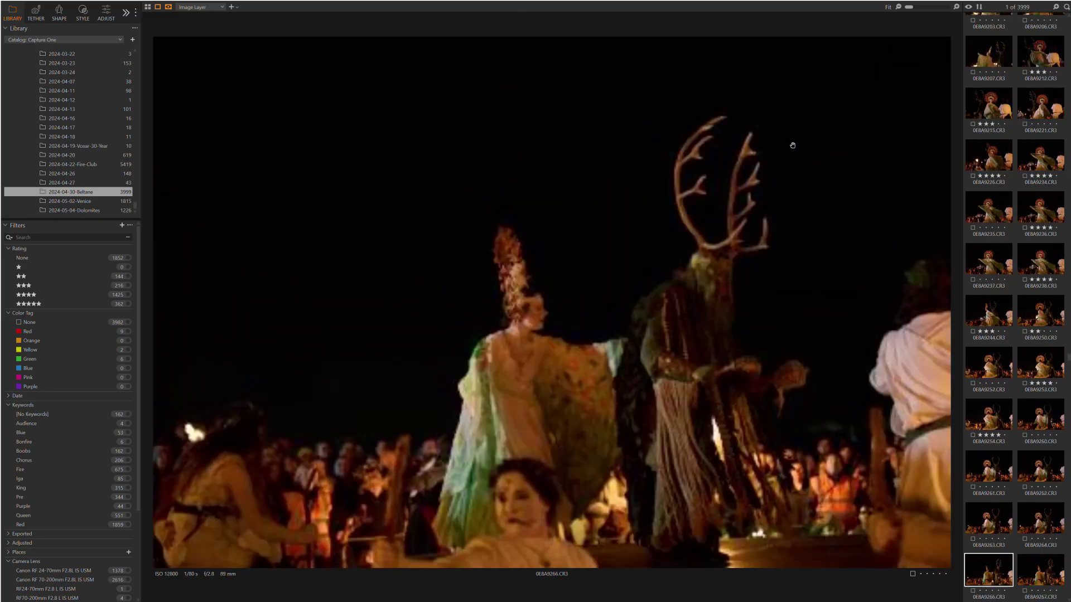
- Continue to the close view of the queen in her leaf headdress with the antlered figure behind her, 0E8A9377.CR3
key("Right")
key("Right")
key("Right")
key("Right")
key("Right")
key("Right")
key("Right")
key("Right")
key("Right")
key("Right")
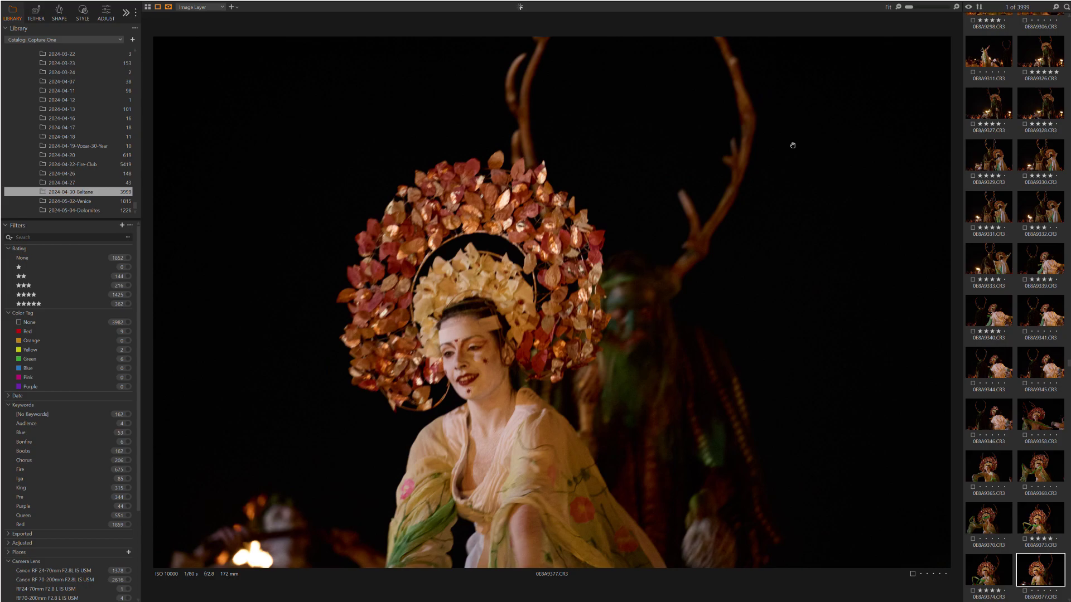
- Browse the long run of photos up to the queen standing over the kneeling green figure before the crowd, 0E8A9580.CR3
key("Right")
key("Right")
key("Right")
key("Right")
key("Right")
key("Right")
key("Right")
key("Right")
key("Right")
key("Right")
key("Right")
key("Right")
key("Right")
key("Right")
key("Right")
key("Right")
key("Right")
key("Right")
key("Right")
key("Right")
key("Right")
key("Right")
key("Right")
key("Right")
key("Right")
key("Right")
key("Right")
key("Right")
key("Right")
key("Right")
key("Right")
key("Right")
key("Right")
key("Right")
key("Right")
key("Right")
key("Right")
key("Right")
key("Right")
key("Right")
key("Right")
key("Right")
key("Right")
key("Right")
key("Right")
key("Right")
key("Right")
key("Right")
key("Right")
key("Right")
key("Right")
key("Right")
key("Right")
key("Right")
key("Right")
key("Right")
key("Right")
key("Right")
key("Right")
key("Right")
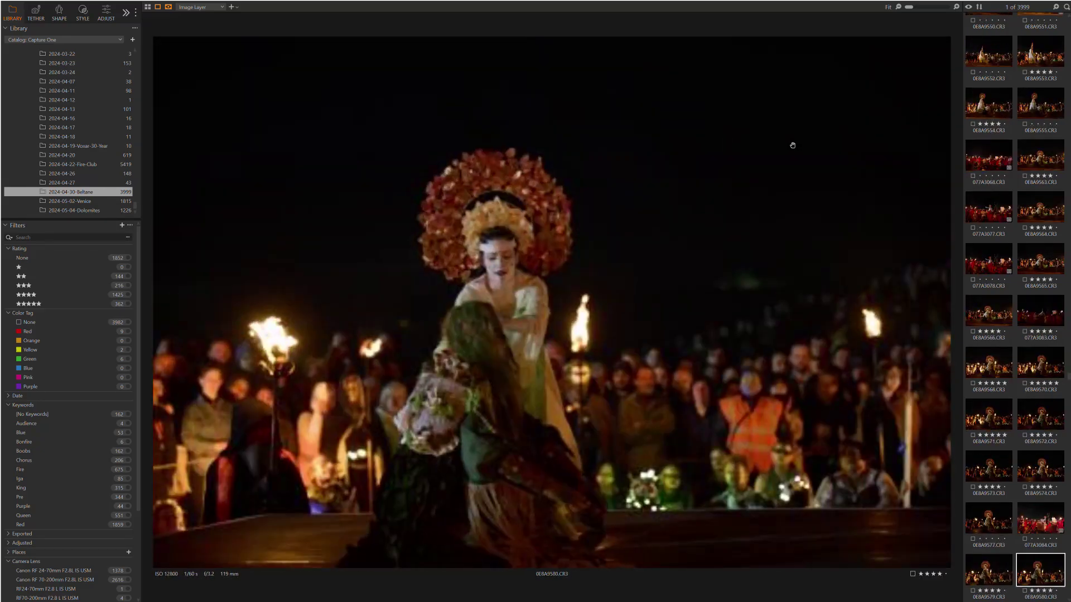
- Examine the next photos up to the queen looking aside next to the burning brazier, 0E8A9602.CR3
key("Right")
key("Right")
key("Right")
key("Right")
key("Right")
key("Right")
key("Right")
key("Right")
key("Right")
key("Right")
key("Right")
key("Right")
key("Right")
key("Right")
key("Right")
key("Right")
key("Right")
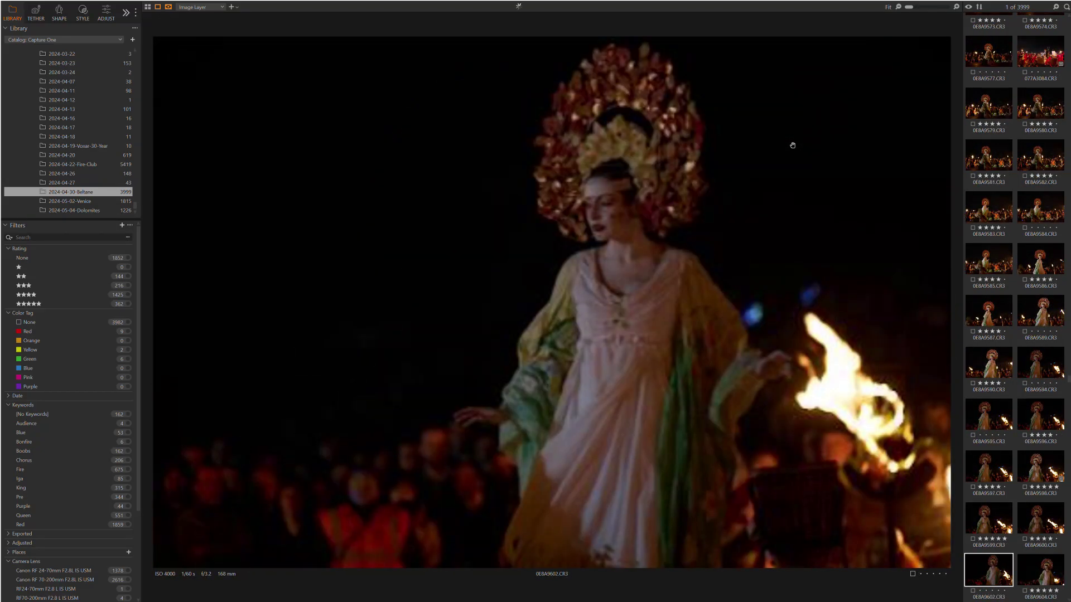
- Compare the neighbouring frames of the queen by the fire up to the one with her gaze lowered, 0E8A9606.CR3
key("Right")
key("Right")
key("Right")
key("Right")
key("Right")
key("Right")
key("Right")
key("Right")
key("Right")
key("Right")
key("Right")
key("Right")
key("Right")
key("Right")
key("Right")
key("Right")
key("Right")
key("Right")
key("Right")
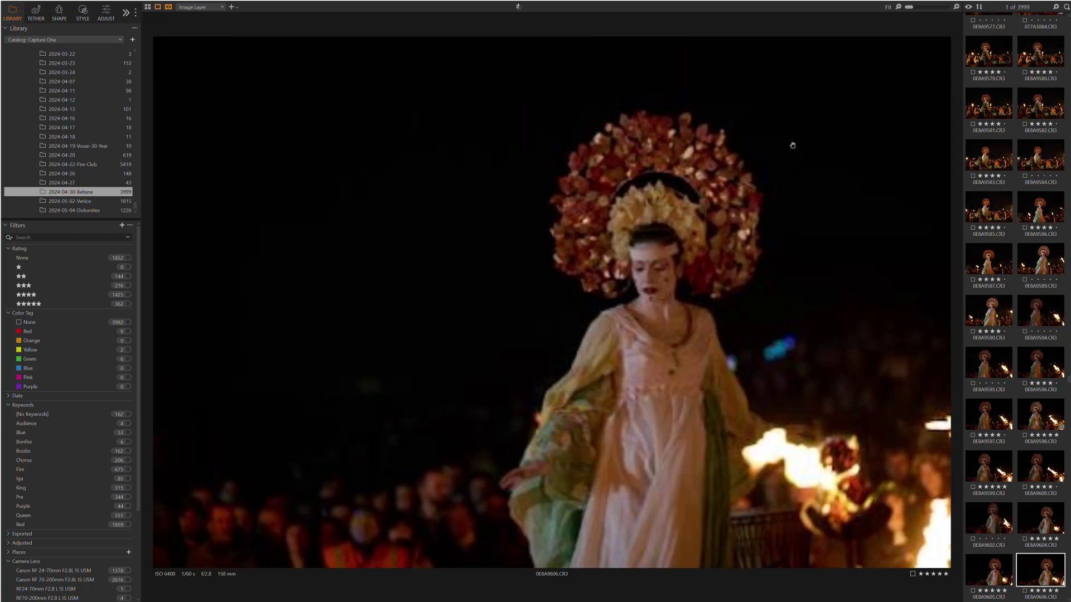
- Review the subsequent queen photos up to her raising her hands before her face in the green robe, 0E8A9643.CR3
key("Right")
key("Right")
key("Right")
key("Right")
key("Right")
key("Right")
key("Right")
key("Right")
key("Right")
key("Right")
key("Right")
key("Right")
key("Right")
key("Right")
key("Right")
key("Right")
key("Right")
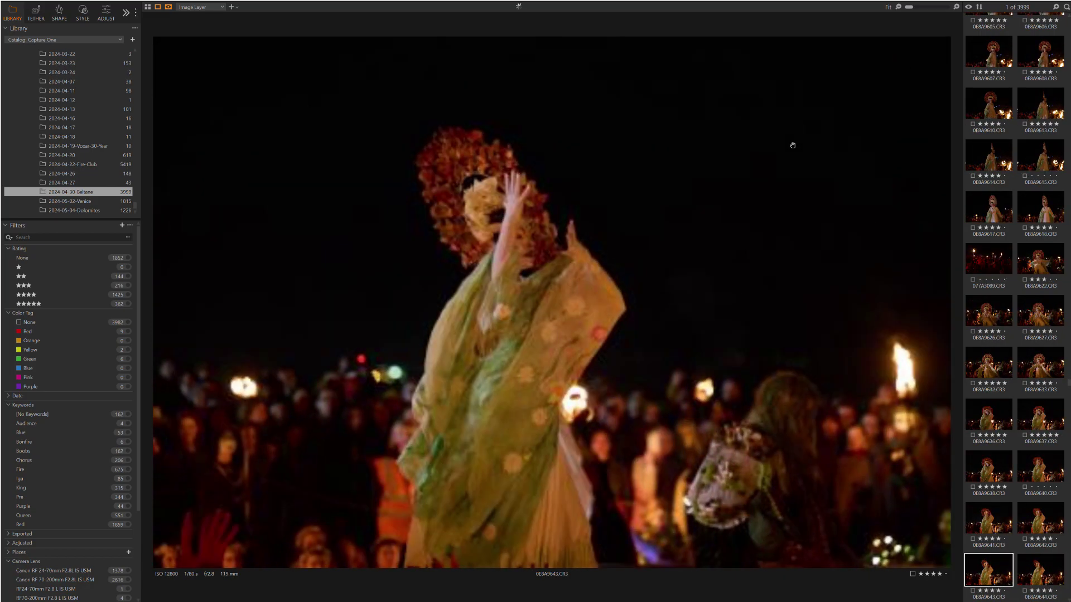
- Browse the following stage photos up to the green figure raising both arms beside the standing queen, 0E8A9721.CR3
key("Right")
key("Right")
key("Right")
key("Right")
key("Right")
key("Right")
key("Right")
key("Right")
key("Right")
key("Right")
key("Right")
key("Right")
key("Right")
key("Right")
key("Right")
key("Right")
key("Right")
key("Right")
key("Right")
key("Right")
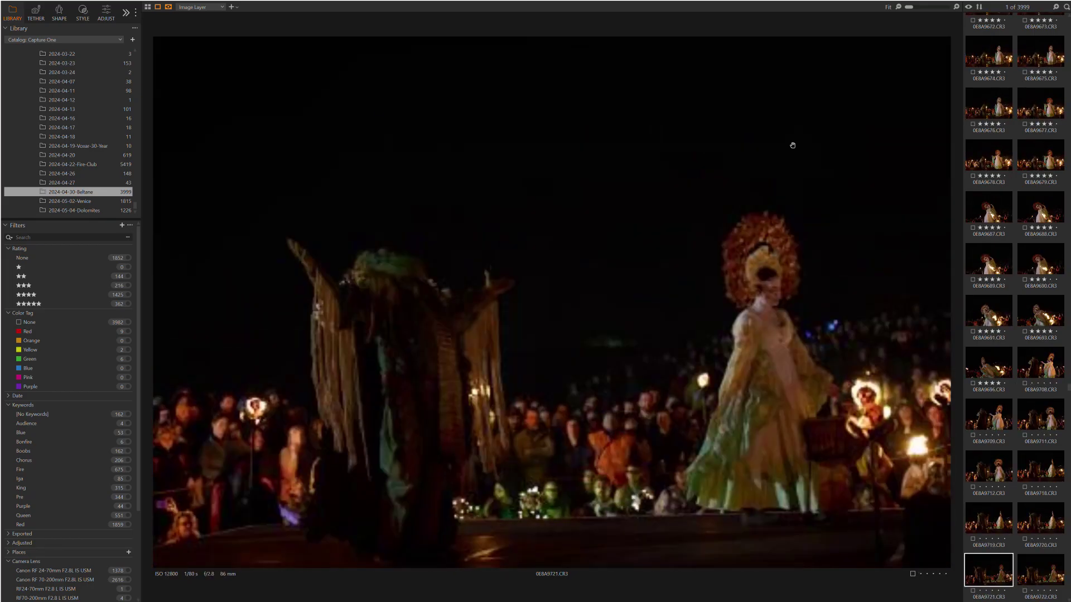
- Review the next queen photos up to the vertical shot of her behind the flaming brazier and drum, 0E8A9782.CR3
key("Right")
key("Right")
key("Right")
key("Right")
key("Right")
key("Right")
key("Right")
key("Right")
key("Right")
key("Right")
key("Right")
key("Right")
key("Right")
key("Right")
key("Right")
key("Right")
key("Right")
key("Right")
key("Right")
key("Right")
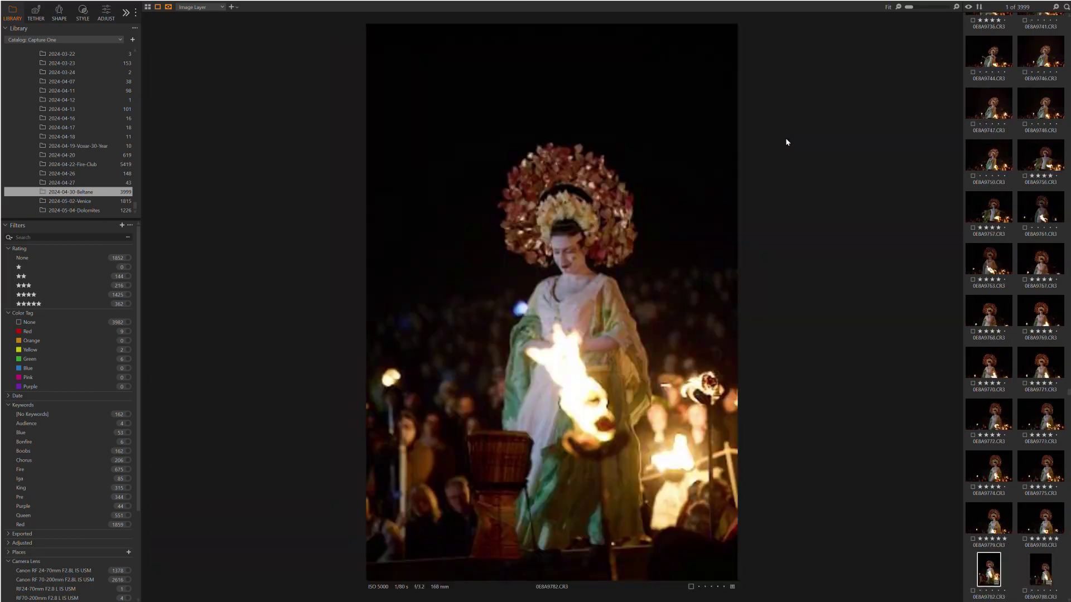
- Examine the subsequent stage photos up to the red-lit spectators seen from behind, 0E8A9853.CR3
key("Right")
key("Right")
key("Right")
key("Right")
key("Right")
key("Right")
key("Right")
key("Right")
key("Right")
key("Right")
key("Right")
key("Right")
key("Right")
key("Right")
key("Right")
key("Right")
key("Right")
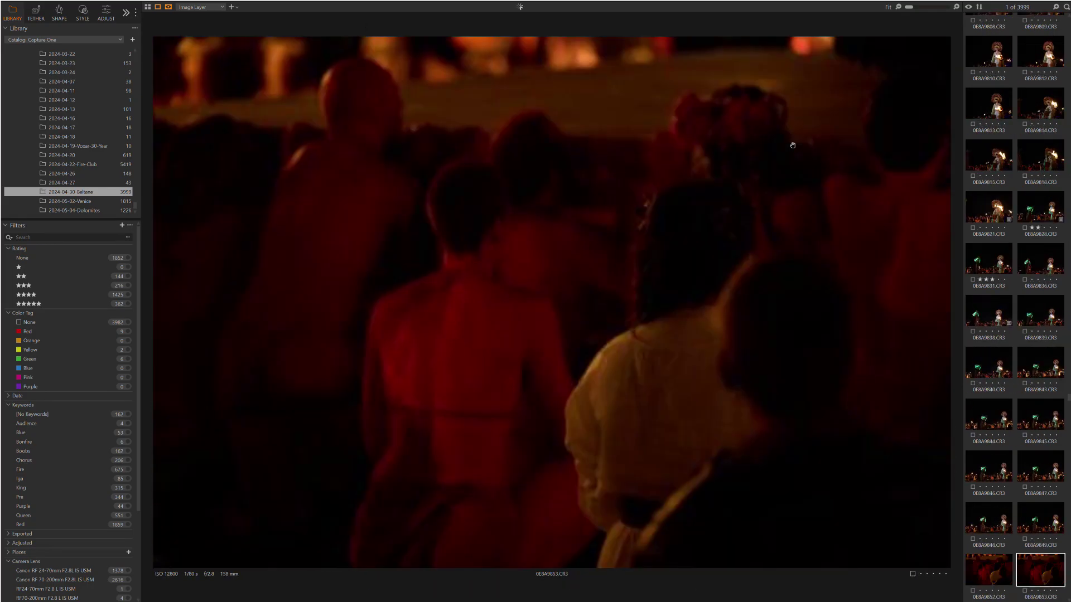
- Browse onward to the wide stage view of the bowing green figure and the queen before the crowd, 077A3114.CR3
key("Right")
key("Right")
key("Right")
key("Right")
key("Right")
key("Right")
key("Right")
key("Right")
key("Right")
key("Right")
key("Right")
key("Right")
key("Right")
key("Right")
key("Right")
key("Right")
key("Right")
key("Right")
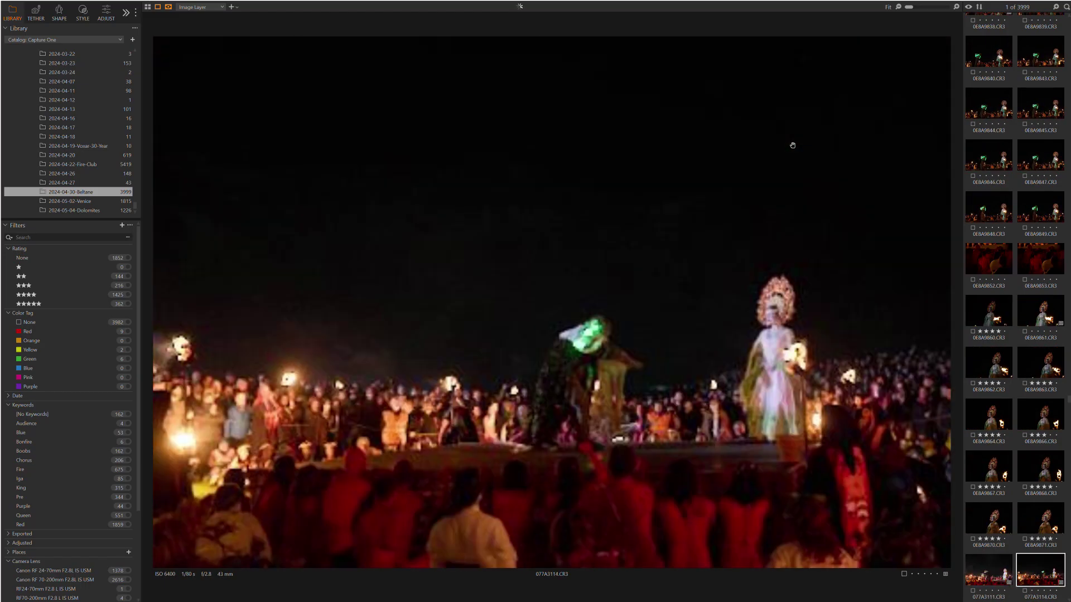
- Look through the wide stage shots up to the green figure and queen holding hands on stage, 0E8A9875.CR3
key("Right")
key("Right")
key("Right")
key("Right")
key("Right")
key("Right")
key("Right")
key("Right")
key("Right")
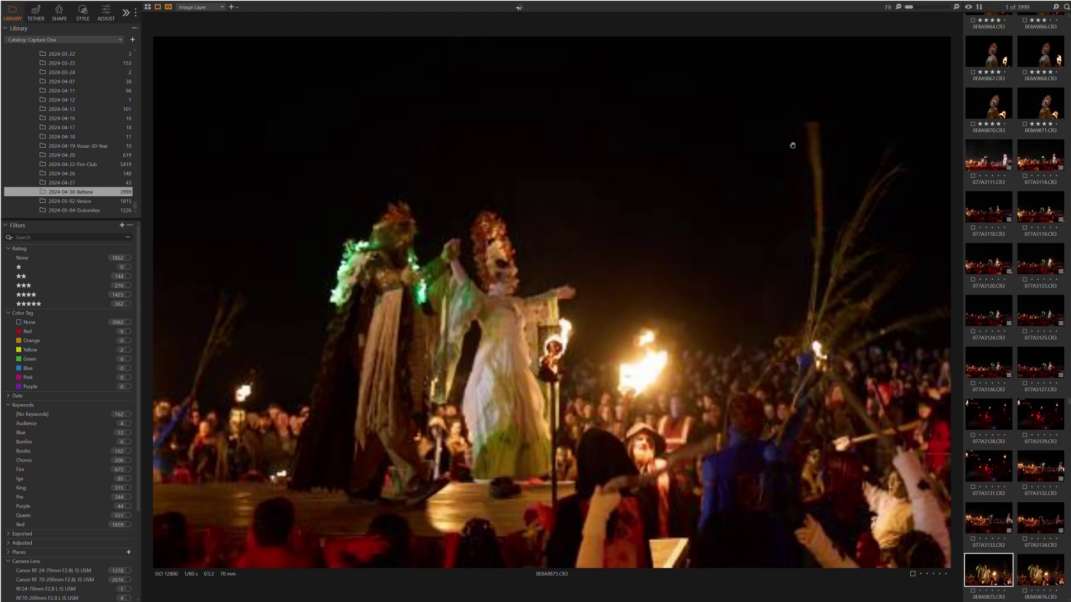
- Compare the neighbouring frames of the couple with outstretched arms by the torches, from 0E8A9878.CR3 to 0E8A9881.CR3
key("Right")
key("Right")
key("Right")
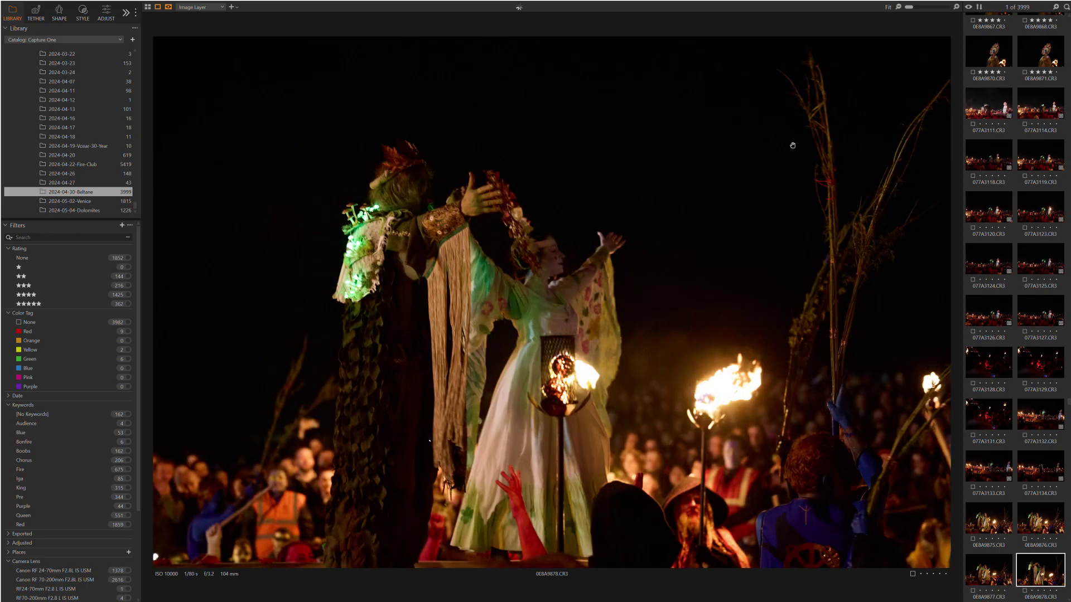
key("Right")
key("Right")
key("Right")
key("Right")
key("Right")
key("Right")
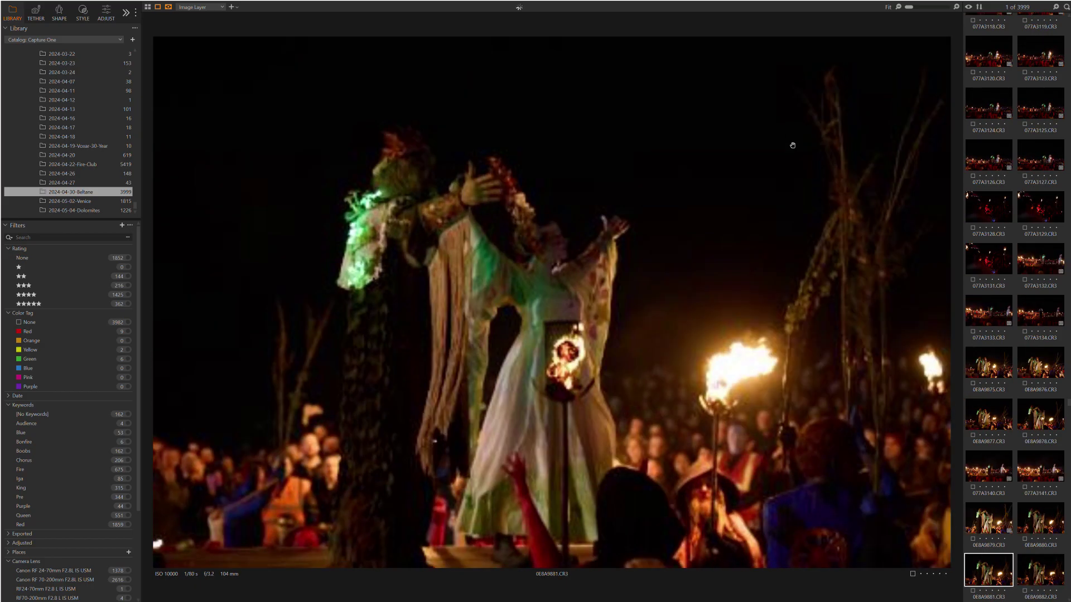
- Review the next stage photos up to the wide shot of the crouching green figure and distant queen, 077A3152.CR3
key("Right")
key("Right")
key("Right")
key("Right")
key("Right")
key("Right")
key("Right")
key("Right")
key("Right")
key("Right")
key("Right")
key("Right")
key("Right")
key("Right")
key("Right")
key("Right")
key("Right")
key("Right")
key("Right")
key("Right")
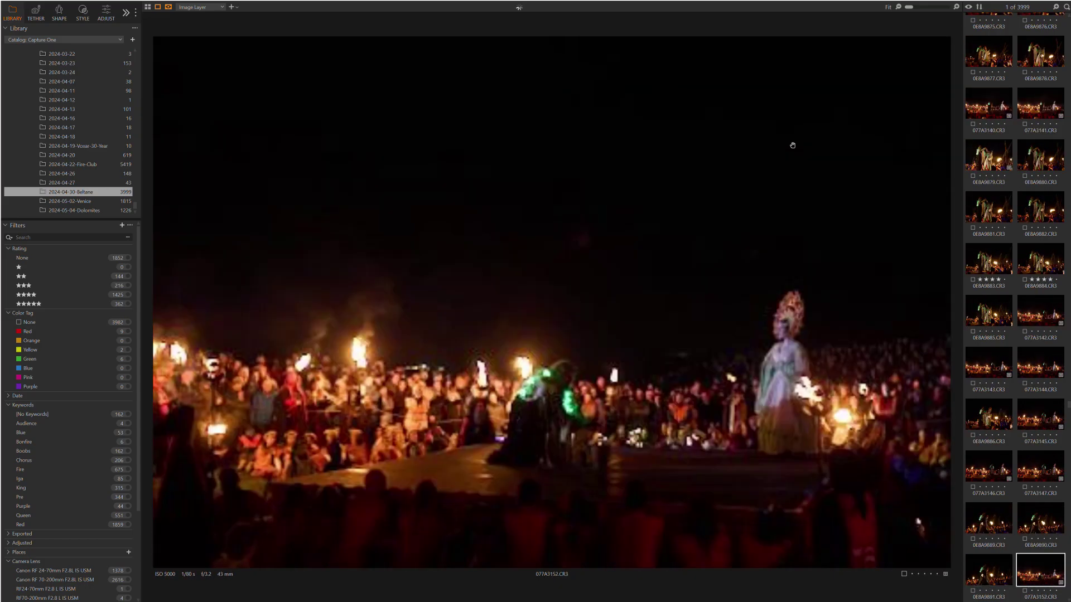
- Browse the following photos up to the short-haired red-painted performer among the dancers, 0E8A9939.CR3
key("Right")
key("Right")
key("Right")
key("Right")
key("Right")
key("Right")
key("Right")
key("Right")
key("Right")
key("Right")
key("Right")
key("Right")
key("Right")
key("Right")
key("Right")
key("Right")
key("Right")
key("Right")
key("Right")
key("Right")
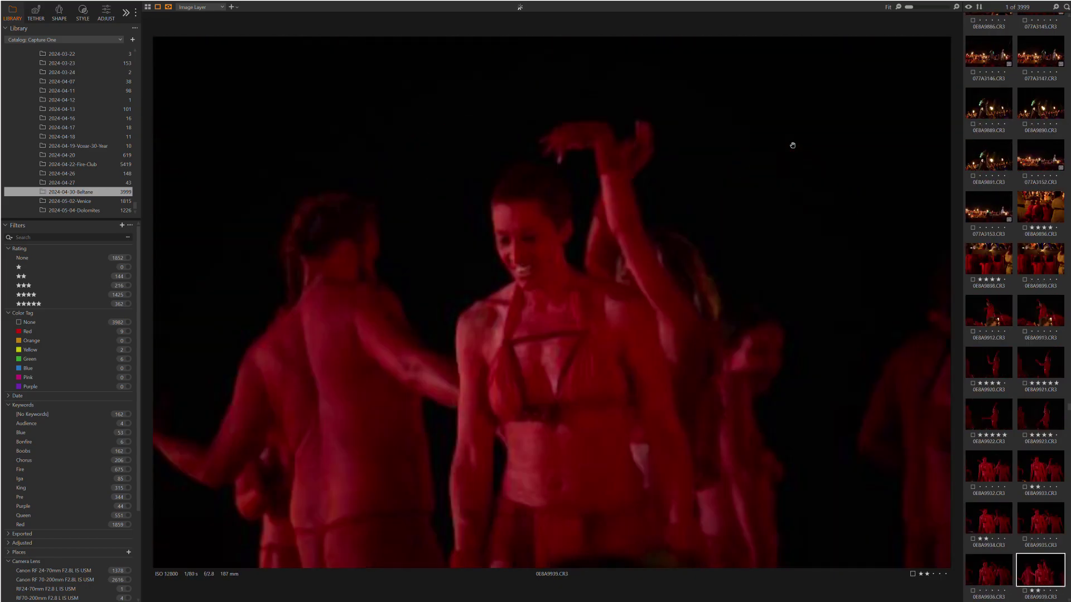
- Examine the long run of red performer photos up to the group standing in dim red light, 0E8A0063.CR3
key("Right")
key("Right")
key("Right")
key("Right")
key("Right")
key("Right")
key("Right")
key("Right")
key("Right")
key("Right")
key("Right")
key("Right")
key("Right")
key("Right")
key("Right")
key("Right")
key("Right")
key("Right")
key("Right")
key("Right")
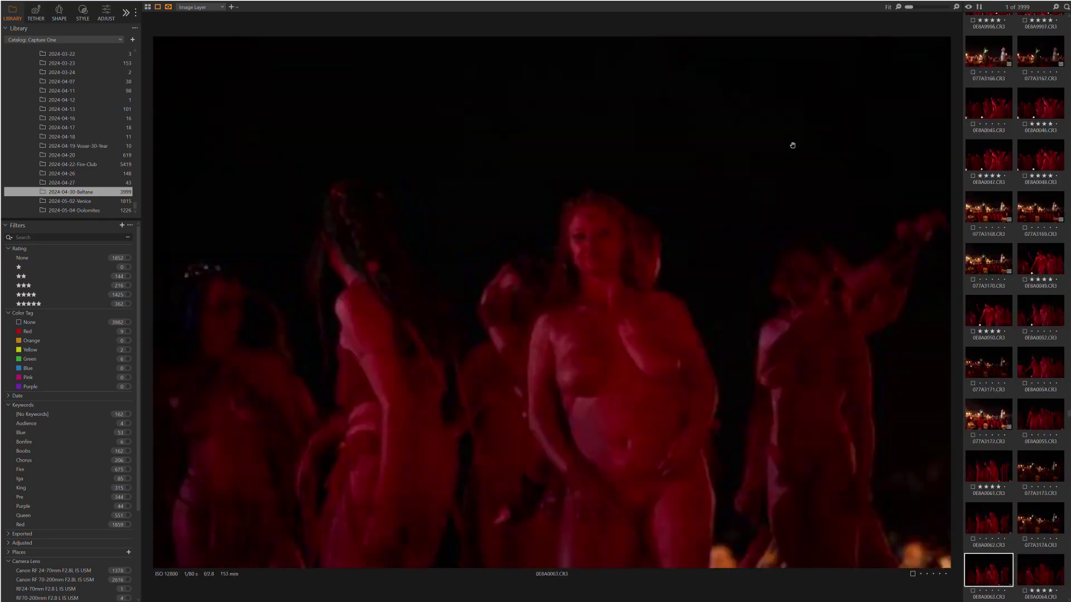
- Browse from the red performers to the torchlit stage shot of the queen with outstretched arms, 077A3253.CR3
key("Right")
key("Right")
key("Right")
key("Right")
key("Right")
key("Right")
key("Right")
key("Right")
key("Right")
key("Right")
key("Right")
key("Right")
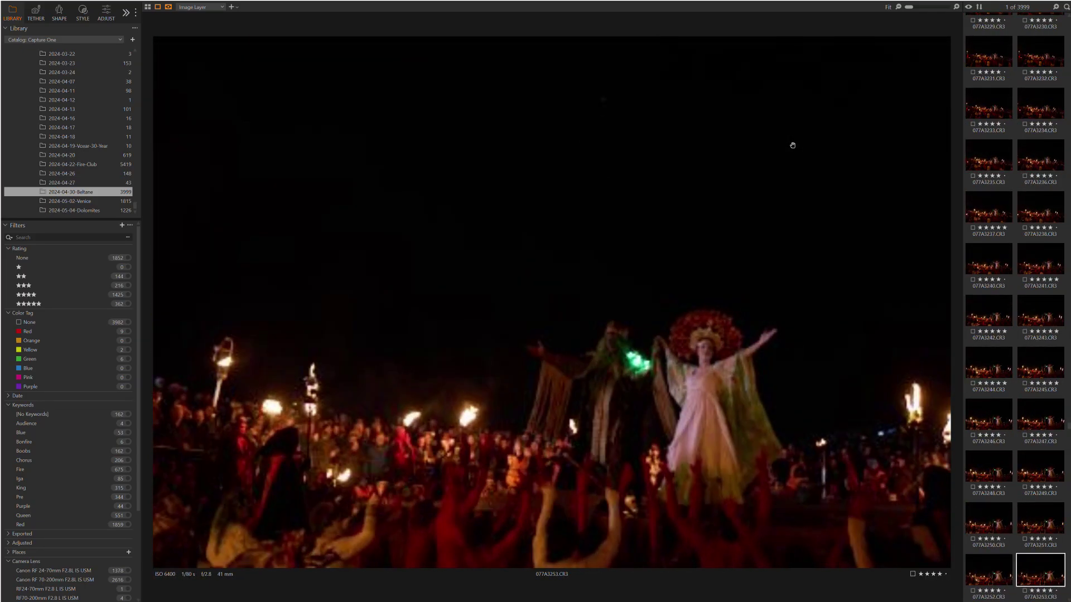
- Review the following stage photos up to the wider shot of the queen above the cheering crowd, 077A3282.CR3
key("Right")
key("Right")
key("Right")
key("Right")
key("Right")
key("Right")
key("Right")
key("Right")
key("Right")
key("Right")
key("Right")
key("Right")
key("Right")
key("Right")
key("Right")
key("Right")
key("Right")
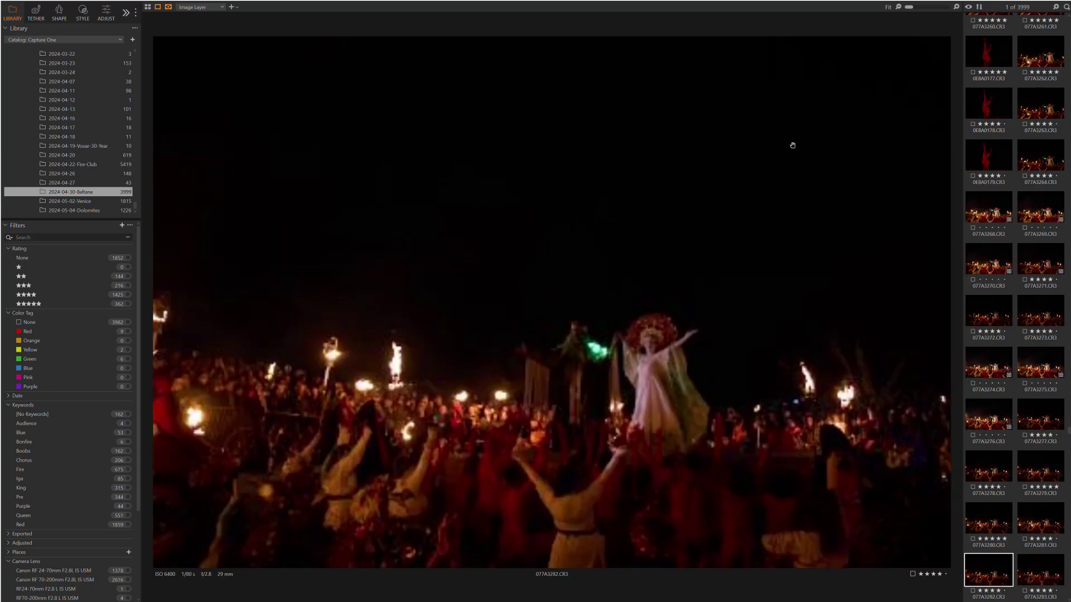
- Browse the next photos up to the red performer lifted with arms spread wide above the group, 0E8A0252.CR3
key("Right")
key("Right")
key("Right")
key("Right")
key("Right")
key("Right")
key("Right")
key("Right")
key("Right")
key("Right")
key("Right")
key("Right")
key("Right")
key("Right")
key("Right")
key("Right")
key("Right")
key("Right")
key("Right")
key("Right")
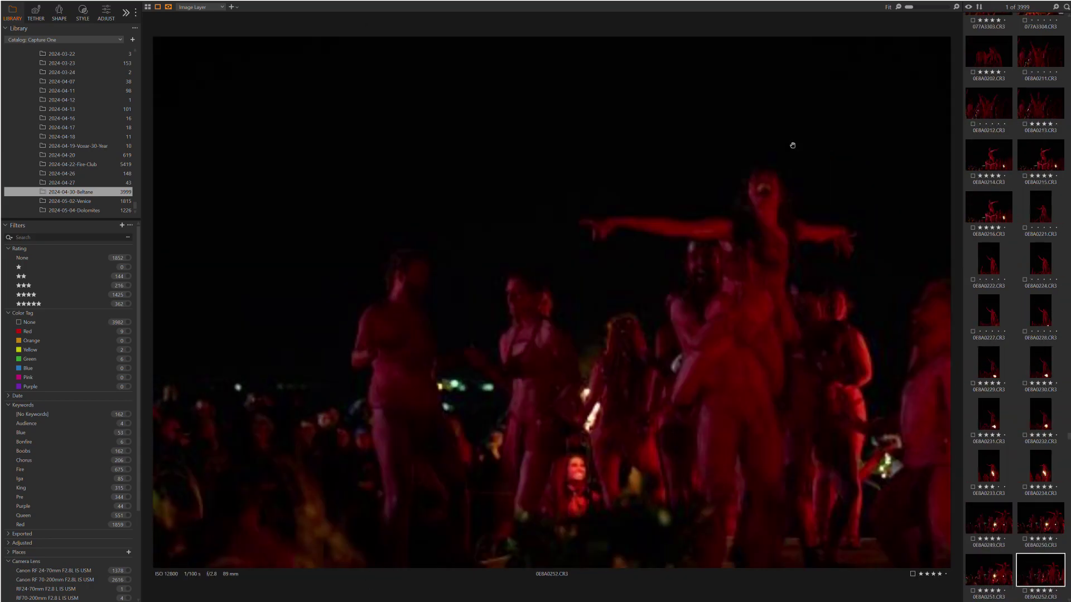
- Examine the lifted red performer photos up to the one with a raised arm beside the torch, 0E8A0356.CR3
key("Right")
key("Right")
key("Right")
key("Right")
key("Right")
key("Right")
key("Right")
key("Right")
key("Right")
key("Right")
key("Right")
key("Right")
key("Right")
key("Right")
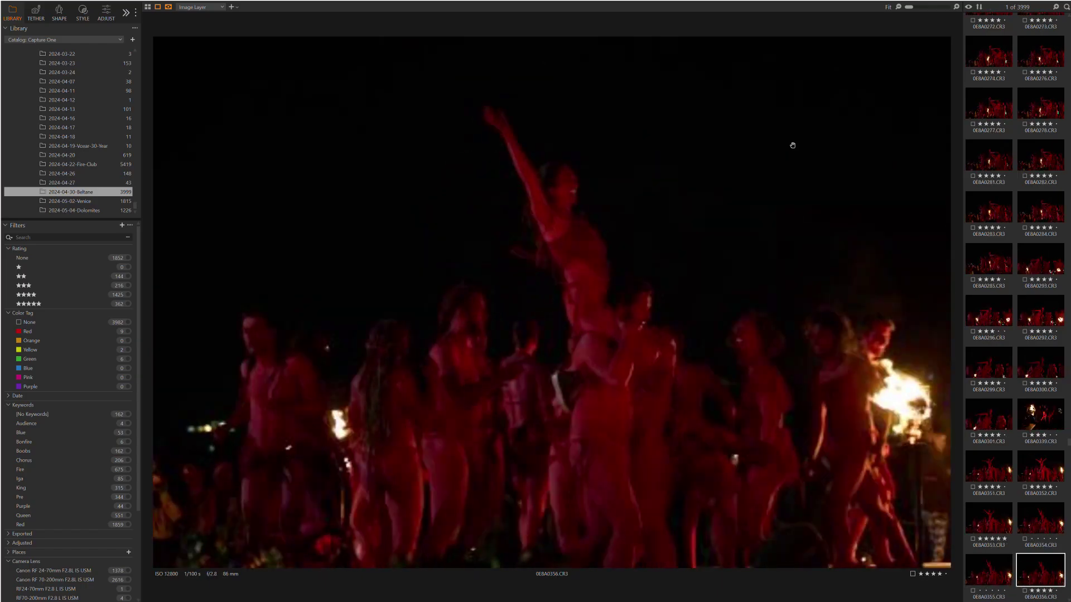
- Review the following photos up to the close view of a smiling red performer with open arms, 0E8A0458.CR3
key("Right")
key("Right")
key("Right")
key("Right")
key("Right")
key("Right")
key("Right")
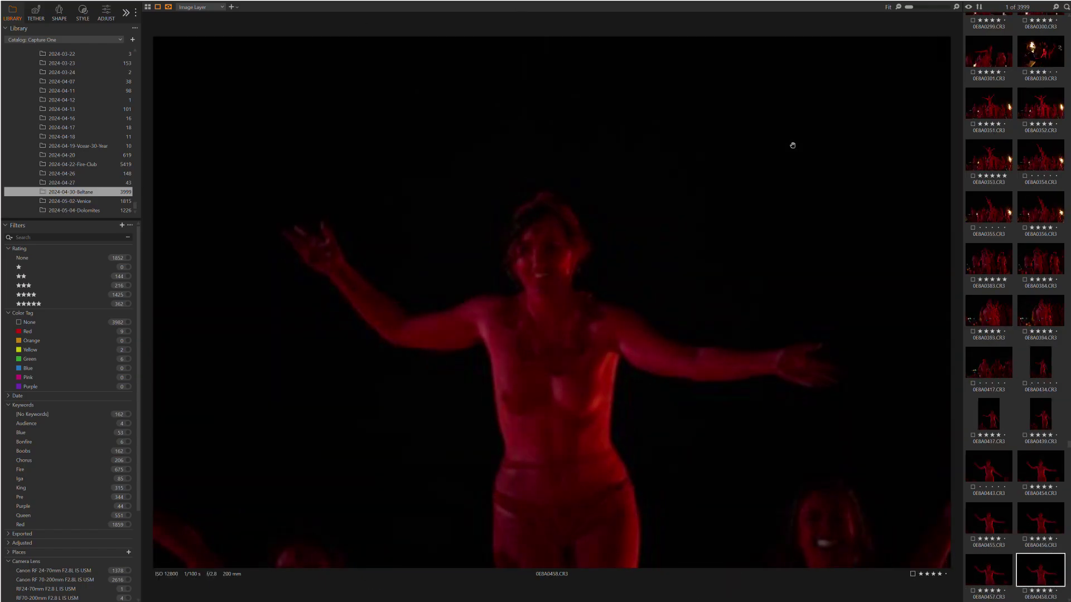
- Browse the red performer series up to the landscape shot of the human pyramid between two flames, 0E8A0506.CR3
key("Right")
key("Right")
key("Right")
key("Right")
key("Right")
key("Right")
key("Right")
key("Right")
key("Right")
key("Right")
key("Right")
key("Right")
key("Right")
key("Right")
key("Right")
key("Right")
key("Right")
key("Right")
key("Right")
key("Right")
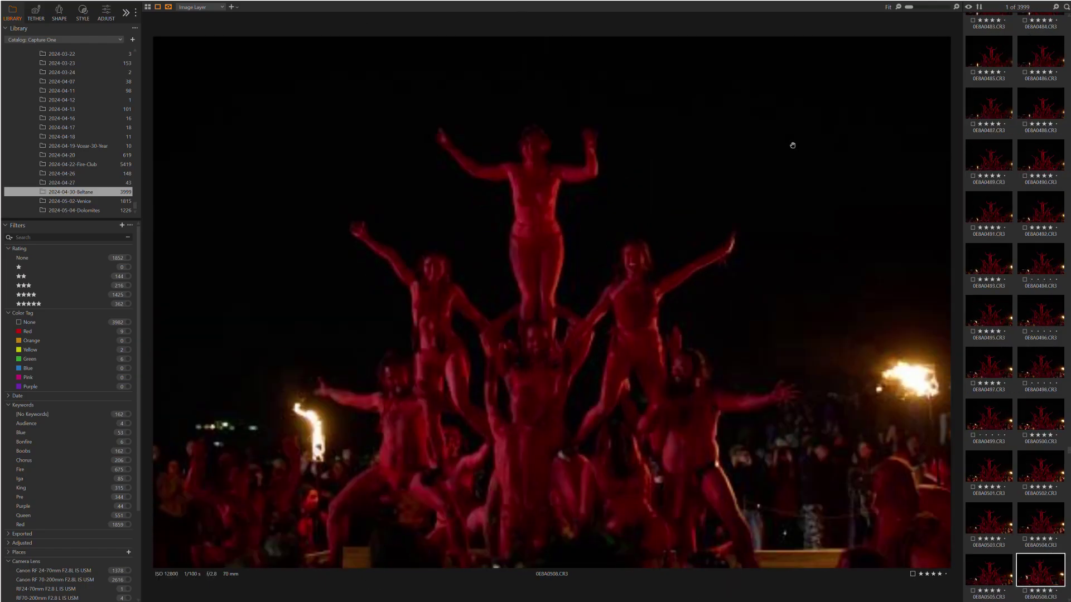
- Browse the next photos up to the portrait shot of a red dancer in front of the roped-off audience, 0E8A0706.CR3
key("Right")
key("Right")
key("Right")
key("Right")
key("Right")
key("Right")
key("Right")
key("Right")
key("Right")
key("Right")
key("Right")
key("Right")
key("Right")
key("Right")
key("Right")
key("Right")
key("Right")
key("Right")
key("Right")
key("Right")
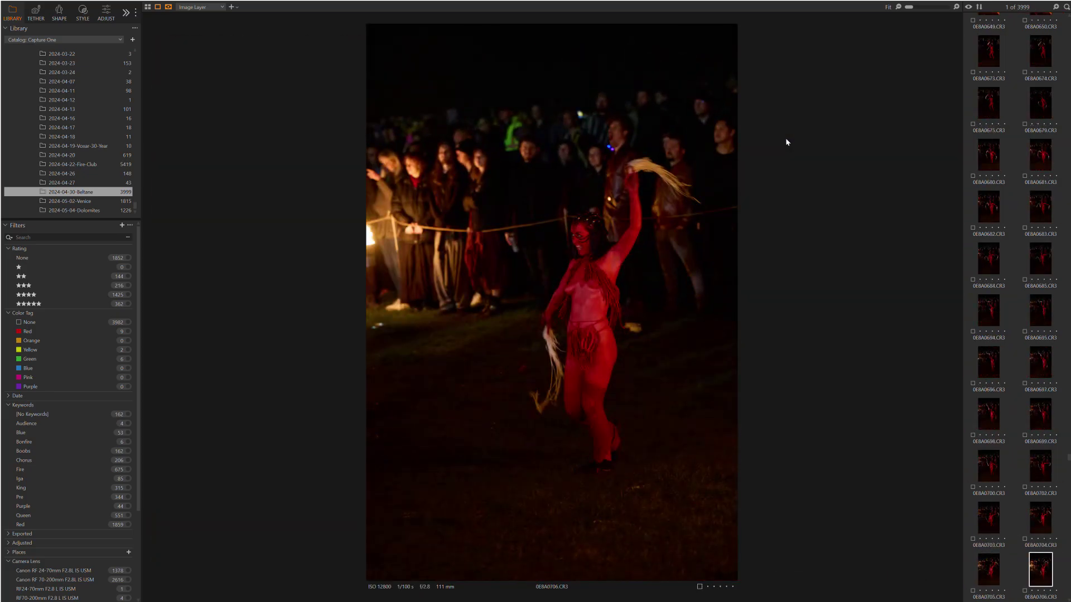
- Review the unrated red performer photos up to the portrait shot of the human pyramid, 0E8A0856.CR3
key("Right")
key("Right")
key("Right")
key("Right")
key("Right")
key("Right")
key("Right")
key("Right")
key("Right")
key("Right")
key("Right")
key("Right")
key("Right")
key("Right")
key("Right")
key("Right")
key("Right")
key("Right")
key("Right")
key("Right")
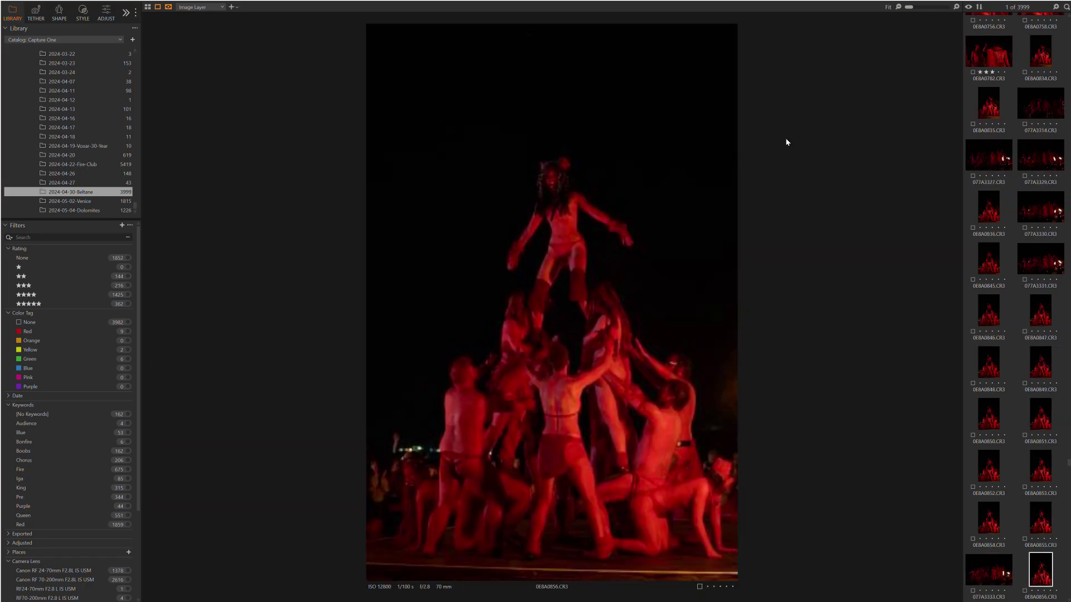
- Compare the portrait human pyramid frames up to the one whose top performer raises both arms, 0E8A0974.CR3
key("Right")
key("Right")
key("Right")
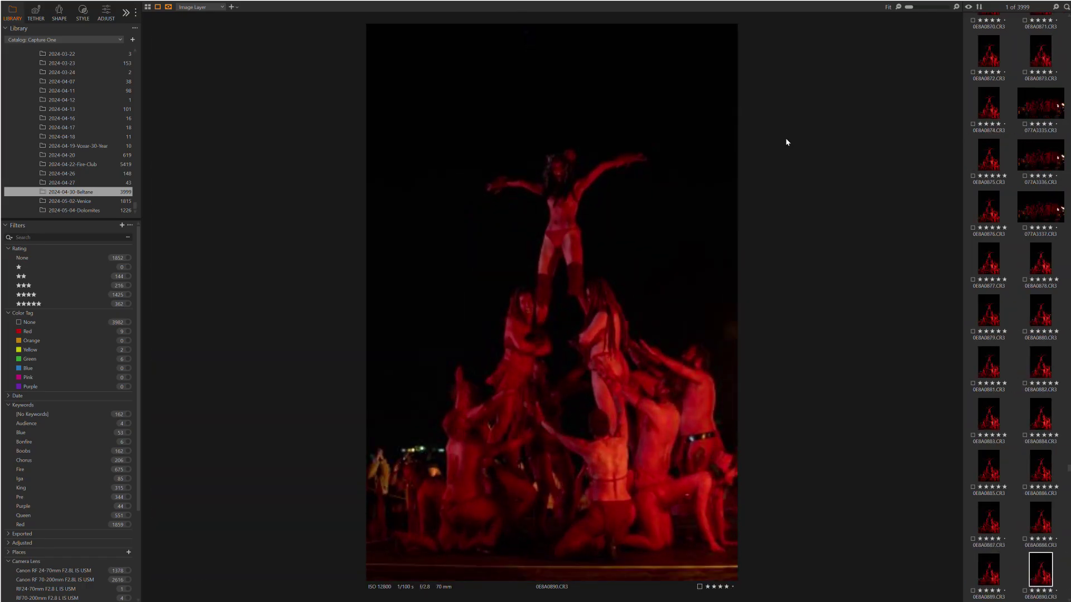
key("Right")
key("Right")
key("Right")
key("Right")
key("Right")
key("Right")
key("Right")
key("Right")
key("Right")
key("Right")
key("Right")
key("Right")
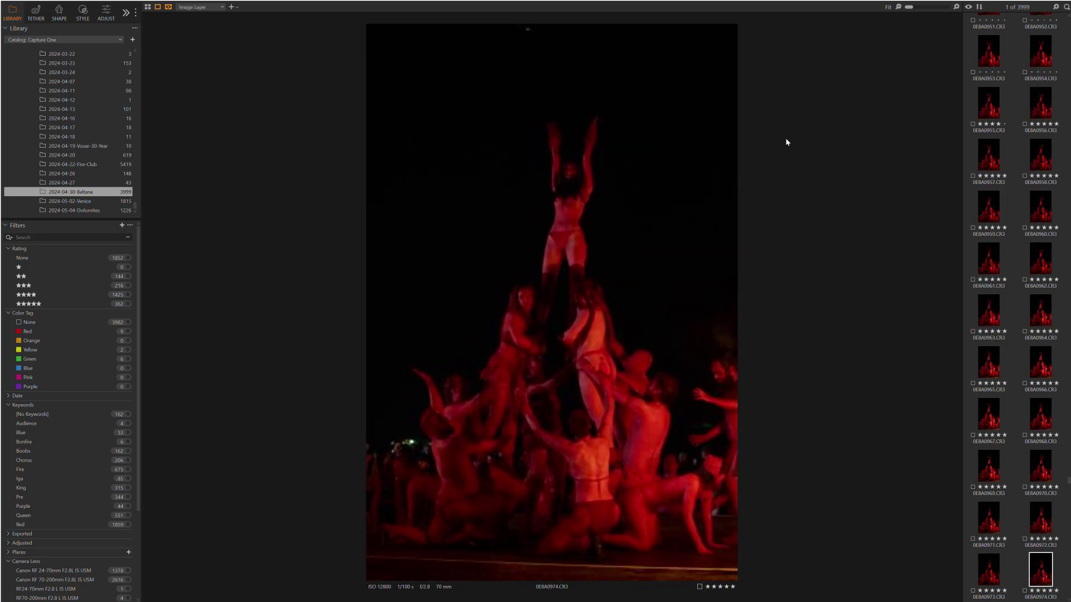
- Browse past the human pyramid frames up to the landscape close shot of three standing red performers, 0E8A1184.CR3
key("Right")
key("Right")
key("Right")
key("Right")
key("Right")
key("Right")
key("Right")
key("Right")
key("Right")
key("Right")
key("Right")
key("Right")
key("Right")
key("Right")
key("Right")
key("Right")
key("Right")
key("Right")
key("Right")
key("Right")
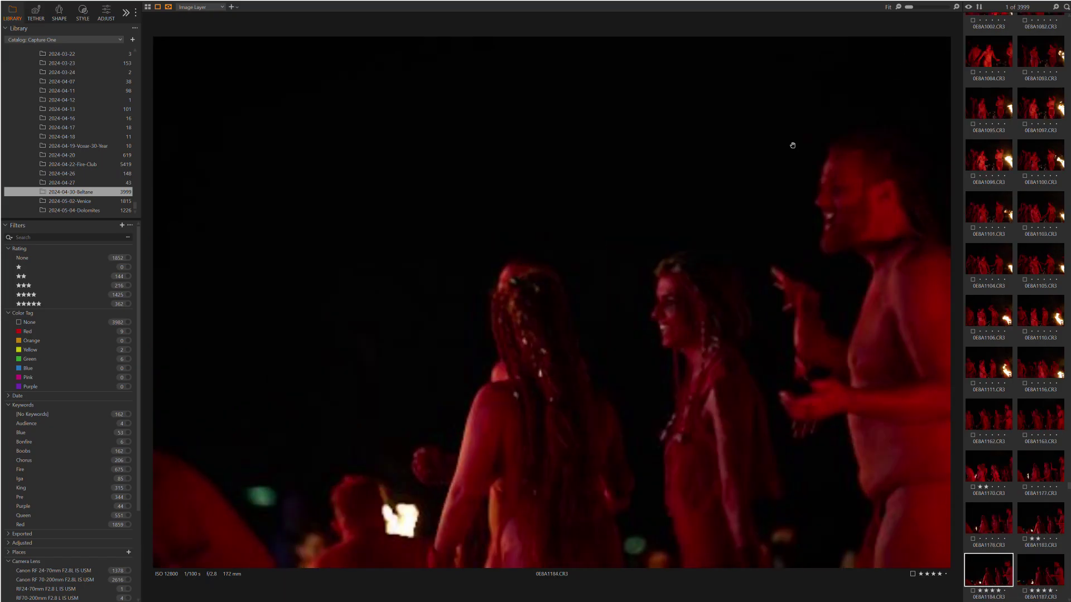
- Browse the next photos up to the unrated landscape shot of large flames above the crowd, 0E8A1237.CR3
key("Right")
key("Right")
key("Right")
key("Right")
key("Right")
key("Right")
key("Right")
key("Right")
key("Right")
key("Right")
key("Right")
key("Right")
key("Right")
key("Right")
key("Right")
key("Right")
key("Right")
key("Right")
key("Right")
key("Right")
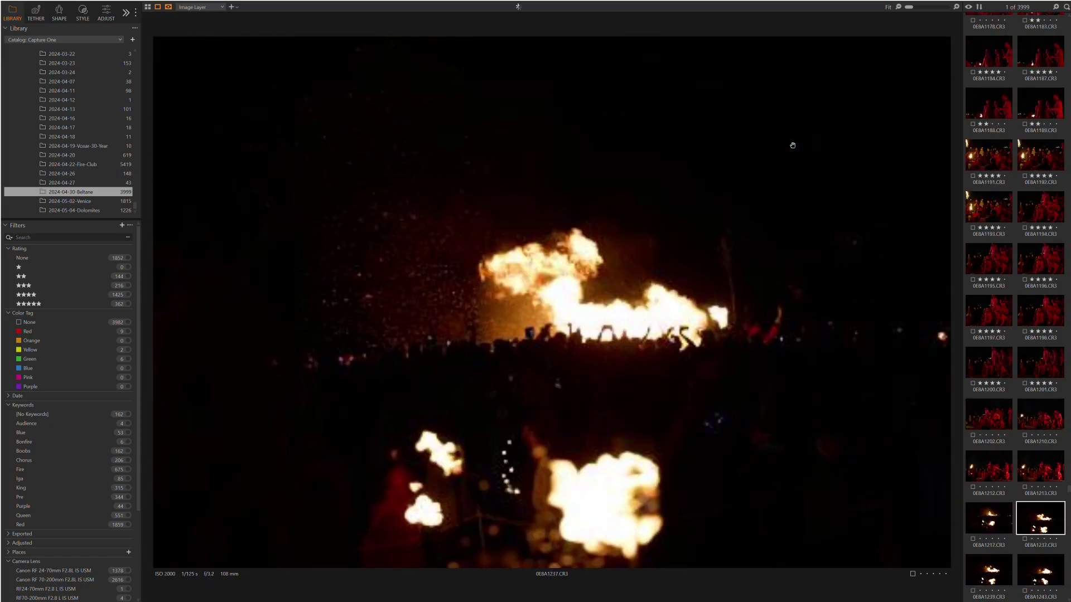
- Go back to the four-star shot of red performers crouching and standing together, 0E8A1201.CR3
key("Left")
key("Left")
key("Left")
key("Left")
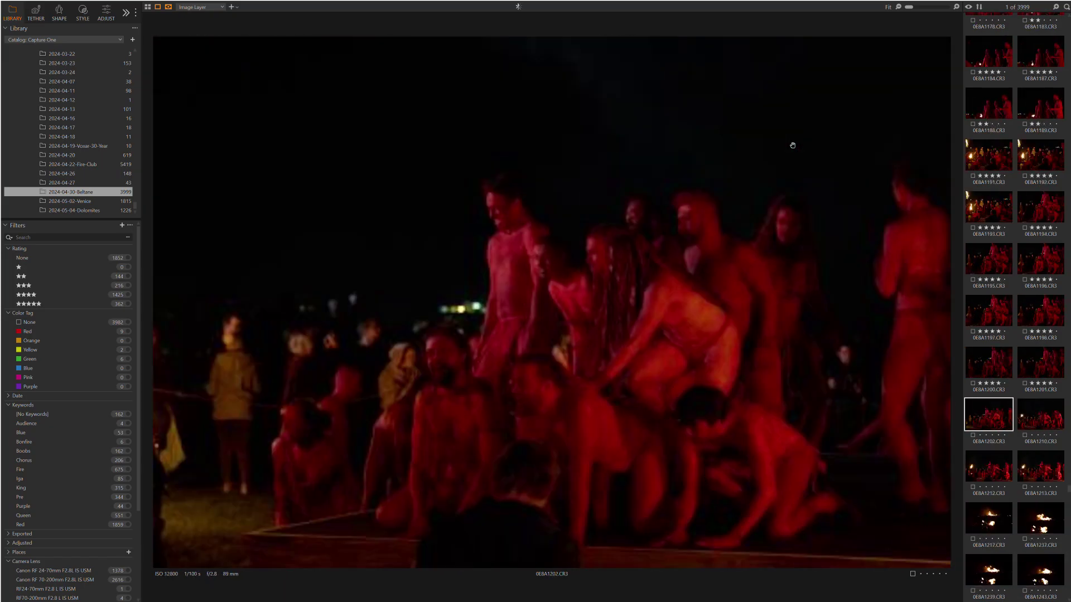
key("Left")
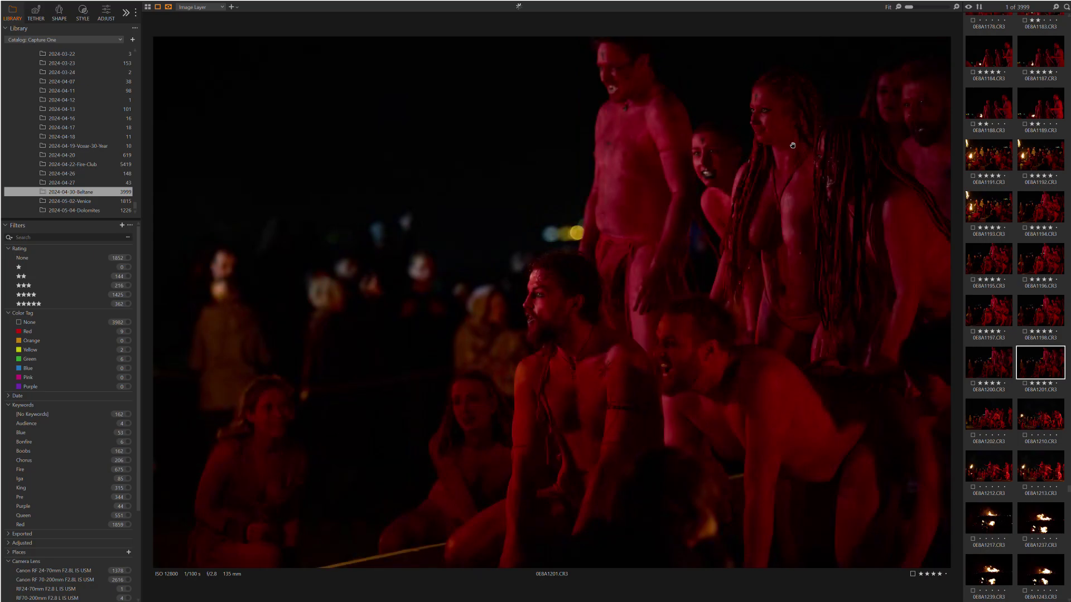
- Browse forward past the fire shots to the four-star photo of the dancing red group beside drifting sparks, 0E8A1253.CR3
key("Right")
key("Right")
key("Right")
key("Right")
key("Right")
key("Right")
key("Right")
key("Right")
key("Right")
key("Right")
key("Right")
key("Right")
key("Right")
key("Right")
key("Right")
key("Right")
key("Right")
key("Right")
key("Right")
key("Right")
key("Right")
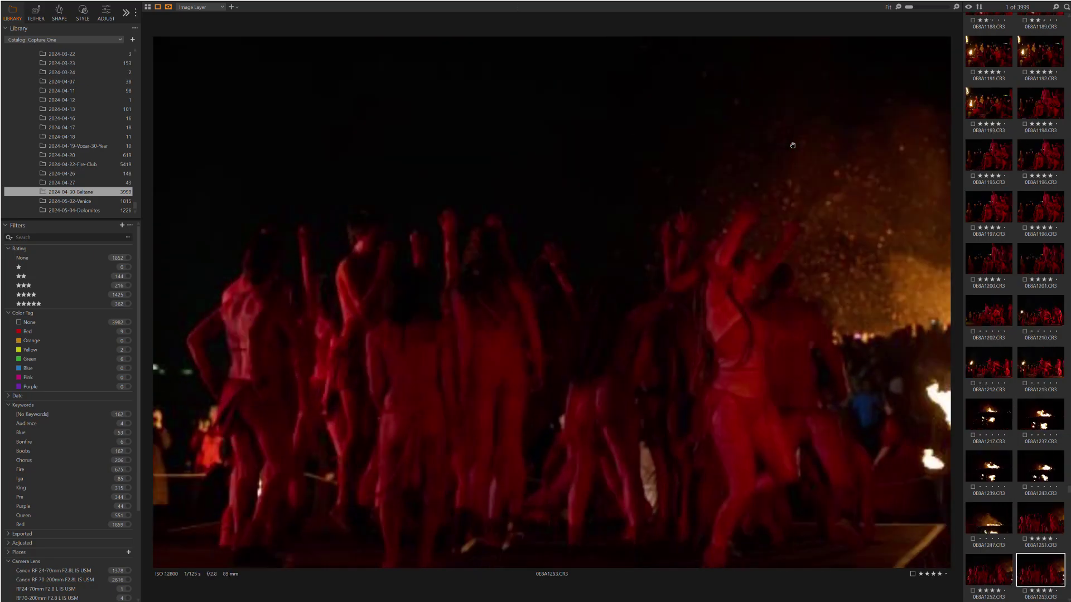
- Review the red dancer series up to the shot of two women dancing face to face beside a torch, 0E8A1377.CR3
key("Right")
key("Right")
key("Right")
key("Right")
key("Right")
key("Right")
key("Right")
key("Right")
key("Right")
key("Right")
key("Right")
key("Right")
key("Right")
key("Right")
key("Right")
key("Right")
key("Right")
key("Right")
key("Right")
key("Right")
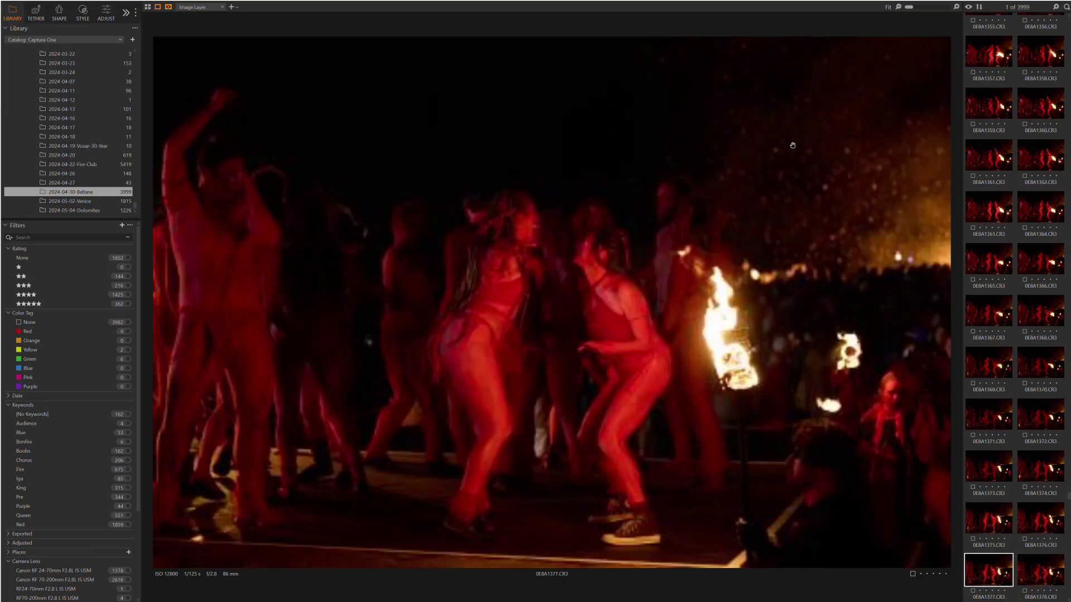
- Browse the following dance photos up to the four-star close shot of the dancing red group, 0E8A1424.CR3
key("4")
key("Right")
key("Right")
key("4")
key("Right")
key("Right")
key("Right")
key("Right")
key("Right")
key("Right")
key("Right")
key("Right")
key("Right")
key("Right")
key("Right")
key("Right")
key("Right")
key("Right")
key("Right")
key("Right")
key("Right")
key("Right")
key("Right")
key("Right")
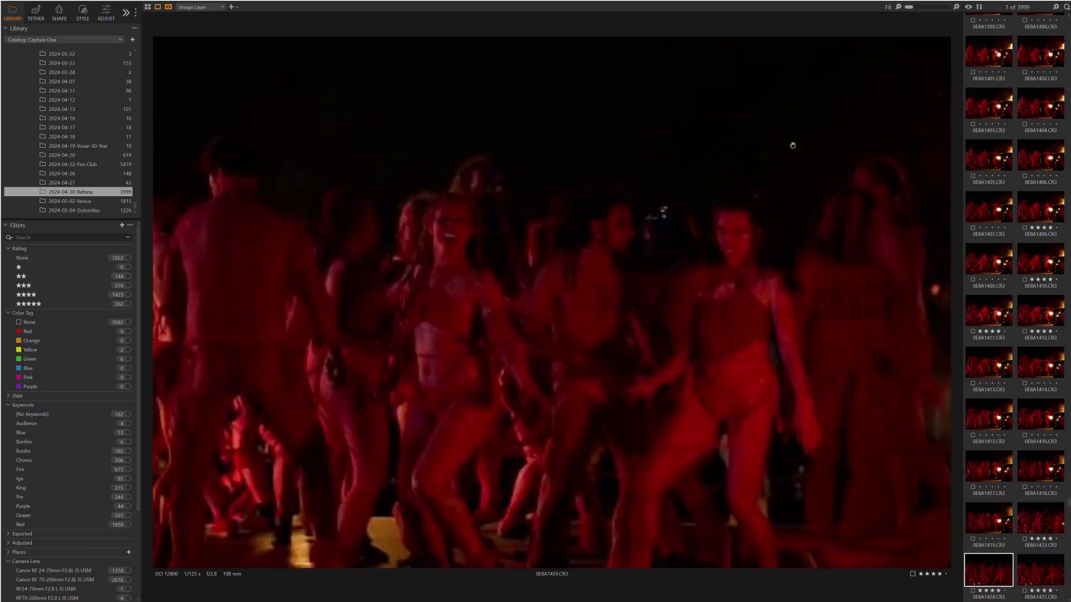
- Browse on to the unrated portrait shot of the distant human pyramid on the stage, 077A3415.CR3
key("Right")
key("Right")
key("Right")
key("Right")
key("Right")
key("Right")
key("Right")
key("Right")
key("Right")
key("Right")
key("Right")
key("Right")
key("Right")
key("Right")
key("Right")
key("Right")
key("Right")
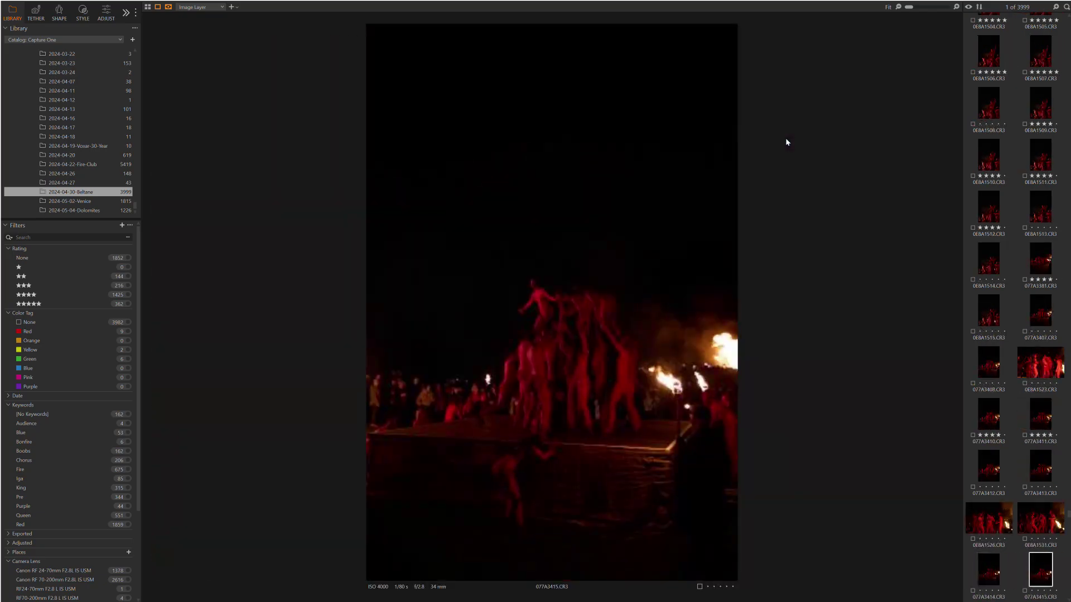
- Compare the unrated human pyramid frames up to the closer portrait shot at 50 mm, 077A3446.CR3
key("Right")
key("Right")
key("Right")
key("Right")
key("Right")
key("Right")
key("Right")
key("Right")
key("Right")
key("Right")
key("Right")
key("Right")
key("Right")
key("Right")
key("Right")
key("Right")
key("Right")
key("Right")
key("Right")
key("Right")
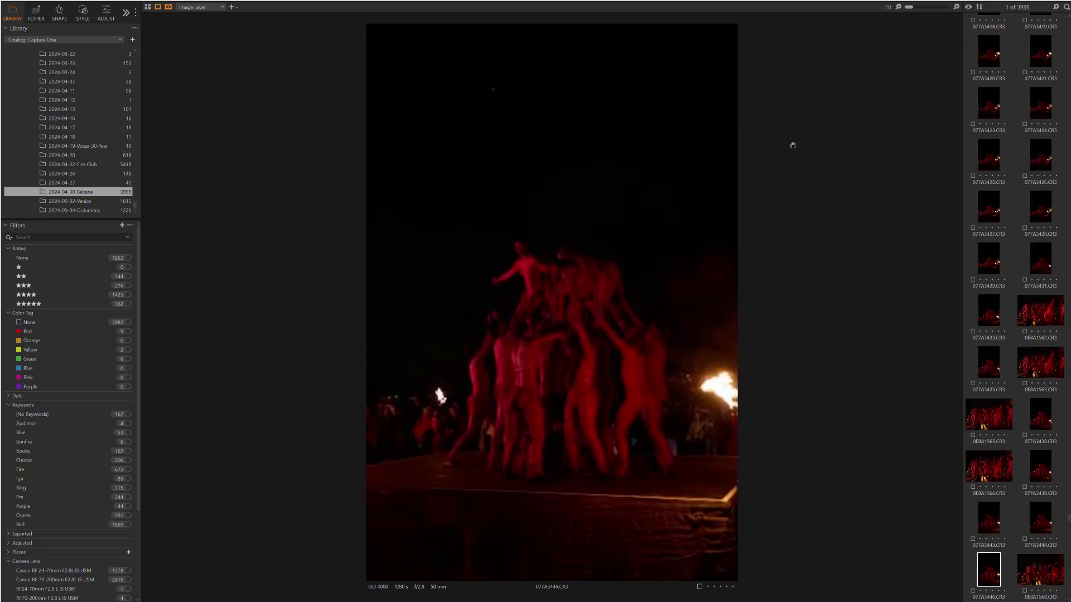
- Browse the human pyramid series up to the four-star landscape shot at 62 mm, 077A3531.CR3
key("Right")
key("Right")
key("Right")
key("Right")
key("Right")
key("Right")
key("Right")
key("Right")
key("Right")
key("Right")
key("Right")
key("Right")
key("Right")
key("Right")
key("Right")
key("Right")
key("Right")
key("Right")
key("Right")
key("Right")
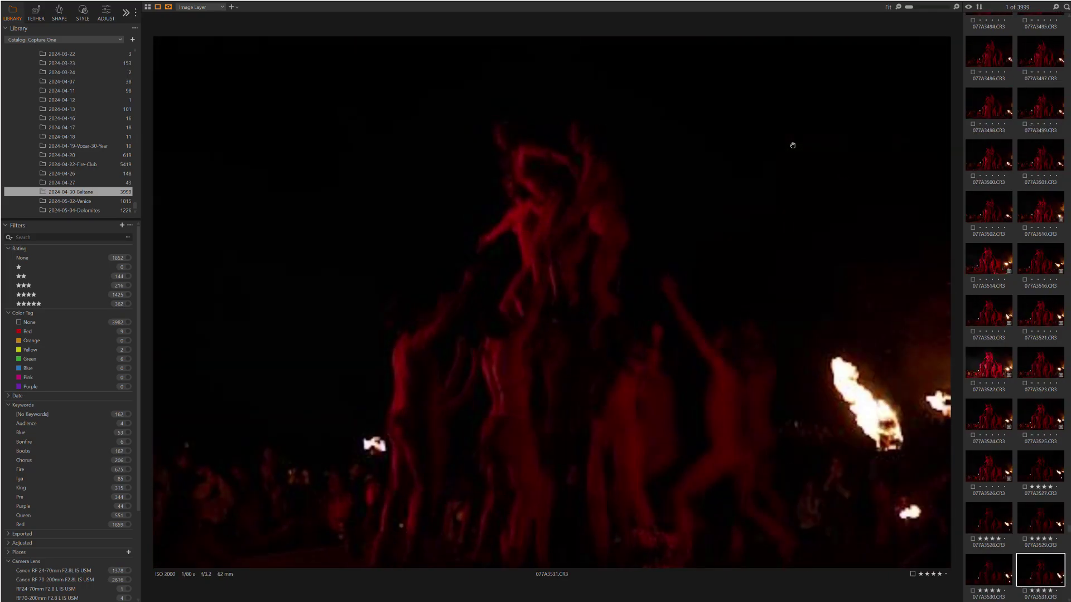
- Review the remaining pyramid frames and continue to the red performers holding hands beside a torch, 0E8A1617.CR3
key("Right")
key("Right")
key("Right")
key("Right")
key("Right")
key("Right")
key("Right")
key("Right")
key("Right")
key("Right")
key("Right")
key("Right")
key("Right")
key("Right")
key("Right")
key("Right")
key("Right")
key("Right")
key("Right")
key("Right")
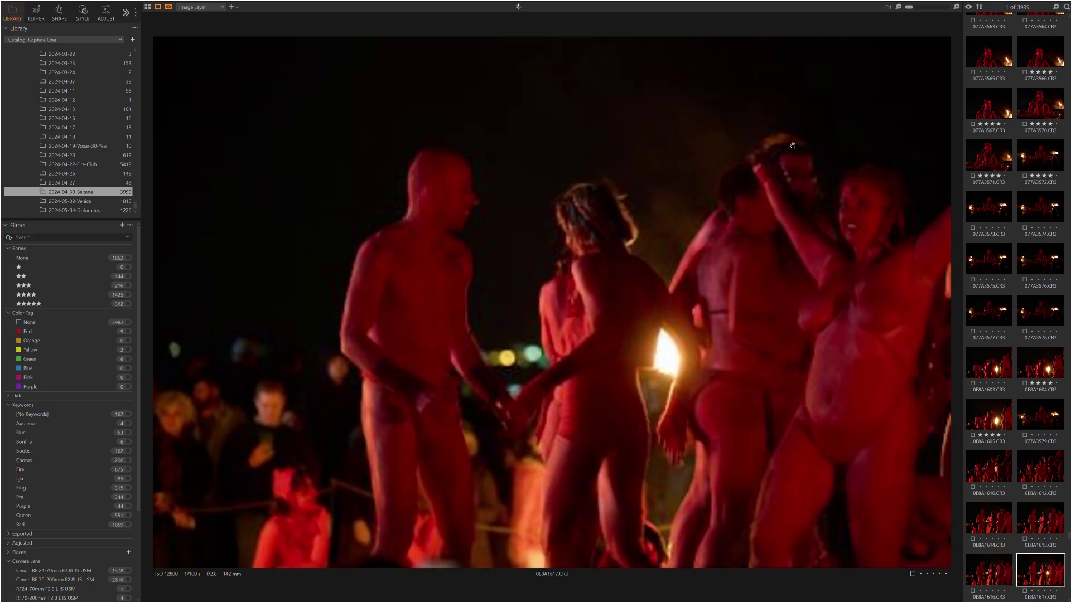
- Examine the red group shots up to the performer raising both arms beside the flame, 0E8A1649.CR3
key("Right")
key("Right")
key("Right")
key("Right")
key("Right")
key("Right")
key("Right")
key("Right")
key("Right")
key("Right")
key("Right")
key("Right")
key("Right")
key("Right")
key("Right")
key("Right")
key("Right")
key("Right")
key("Right")
key("Right")
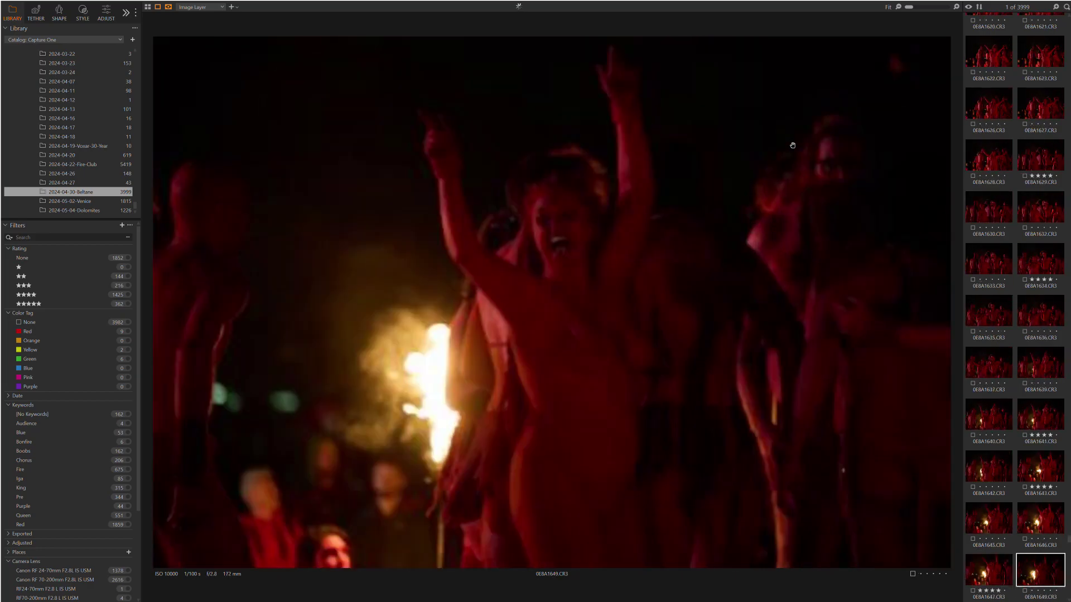
- Browse on to the unrated shot of the red drummers beside the fire, 0E8A1723.CR3
key("Right")
key("Right")
key("Right")
key("Right")
key("Right")
key("Right")
key("Right")
key("Right")
key("Right")
key("Right")
key("Right")
key("Right")
key("Right")
key("Right")
key("Right")
key("Right")
key("Right")
key("Right")
key("Right")
key("Right")
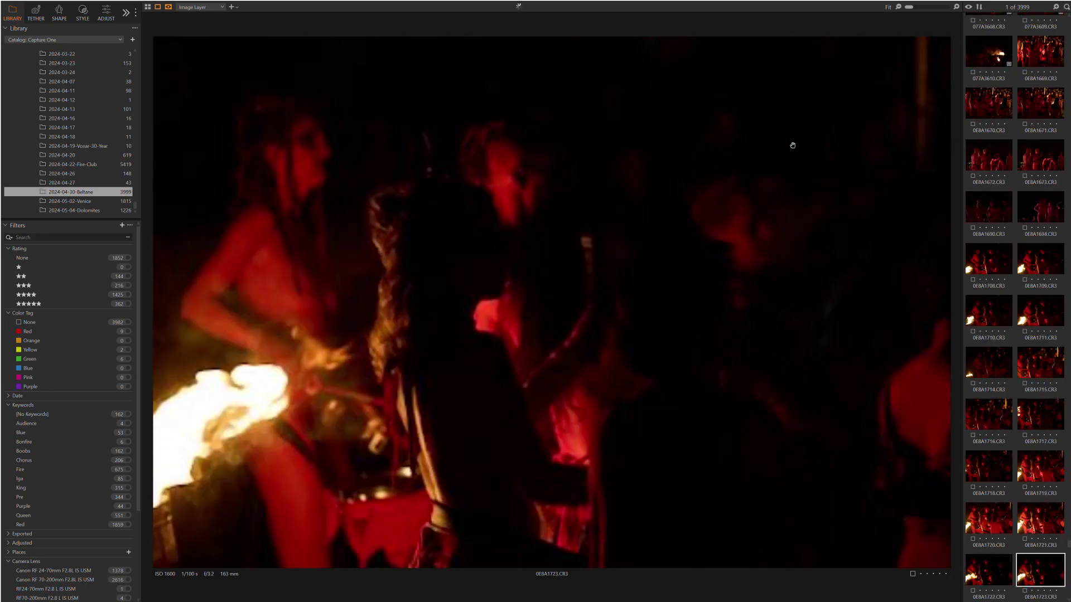
- Review the following fire photos up to the four-star shot of the crouching red performer, 0E8A1759.CR3
key("Right")
key("Right")
key("Right")
key("Right")
key("Right")
key("Right")
key("Right")
key("Right")
key("Right")
key("Right")
key("Right")
key("Right")
key("Right")
key("Right")
key("Right")
key("Right")
key("Right")
key("Right")
key("Right")
key("Right")
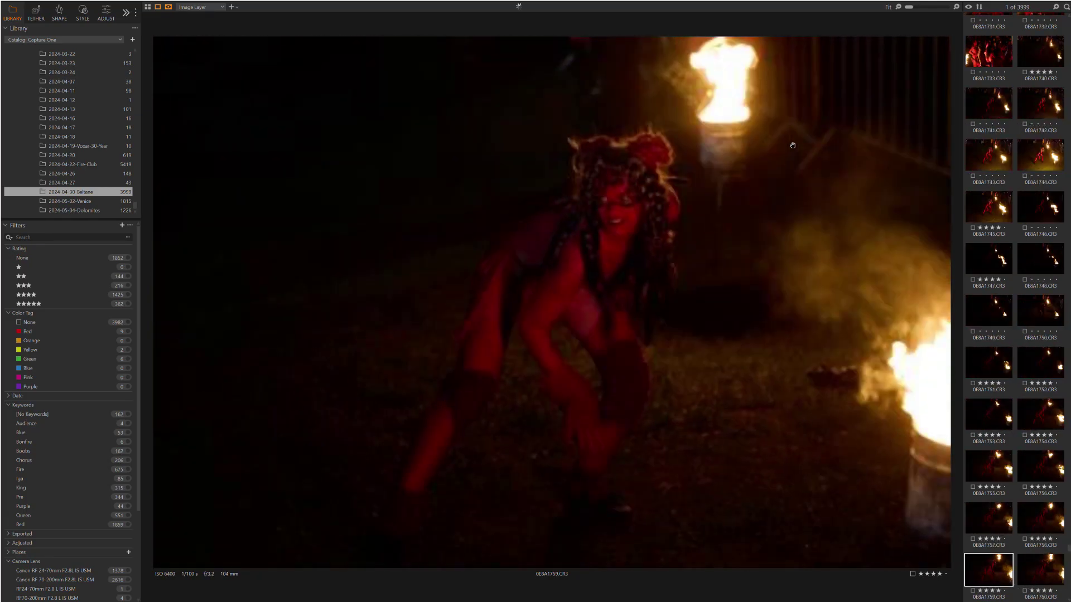
- Compare the crouching performer's frames between the two fires up to the unrated shot at 119 mm, 0E8A1765.CR3
key("Right")
key("Right")
key("Right")
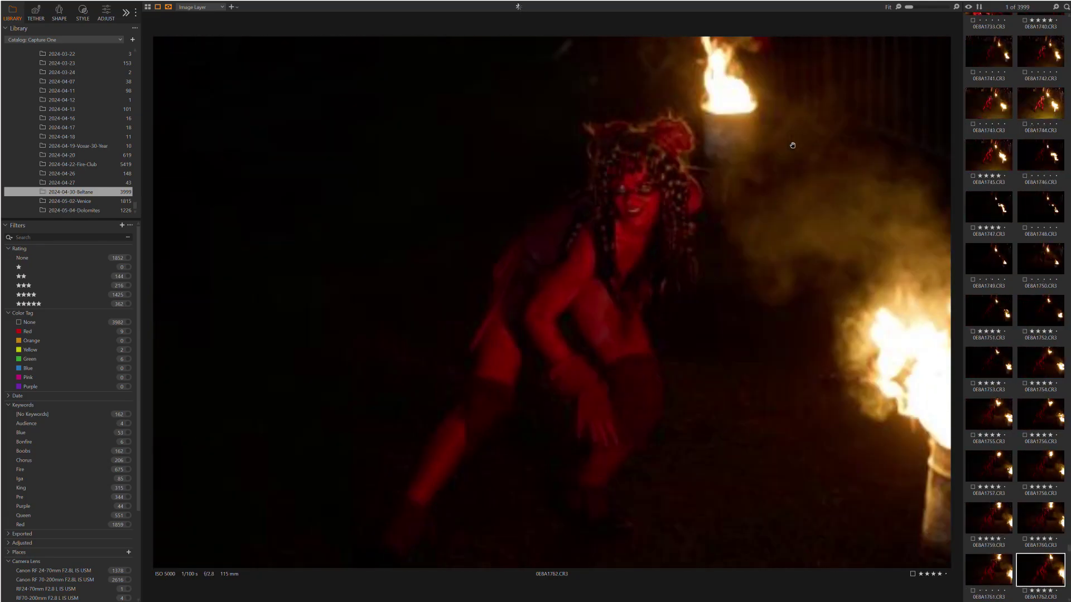
key("Right")
key("Right")
key("Right")
key("Right")
key("Right")
key("Right")
key("Right")
key("Right")
key("Right")
key("Right")
key("Right")
key("Right")
key("Right")
key("Right")
key("Right")
key("Right")
key("Right")
key("Right")
key("Right")
key("Right")
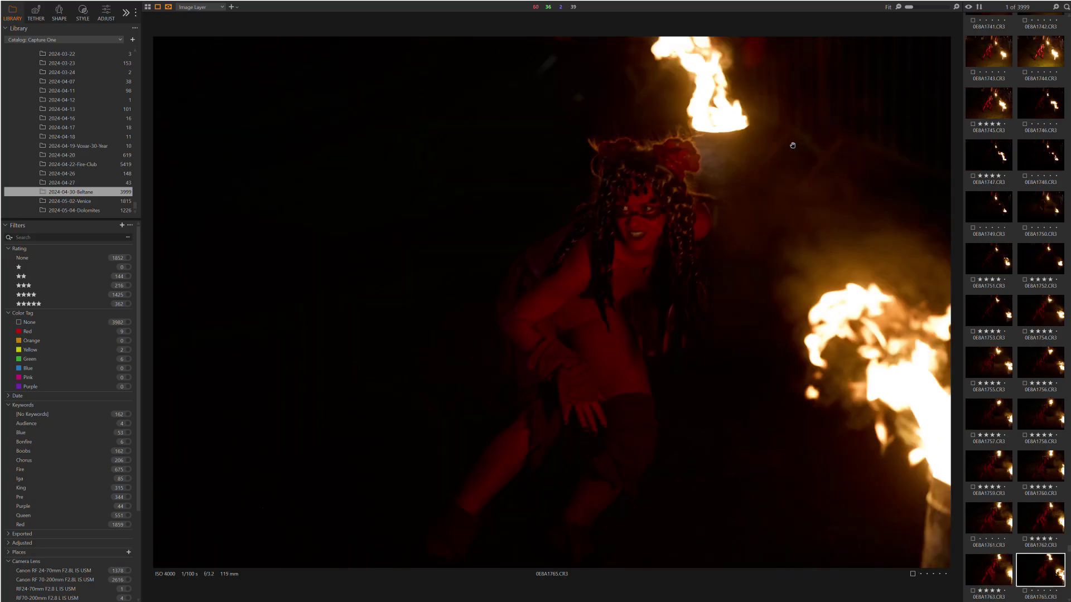
- Browse on to the unrated portrait shot of the tall human pyramid at 45 mm, 077A3664.CR3
key("Right")
key("Right")
key("Right")
key("Right")
key("Right")
key("Right")
key("Right")
key("Right")
key("Right")
key("Right")
key("Right")
key("Right")
key("Right")
key("Right")
key("Right")
key("Right")
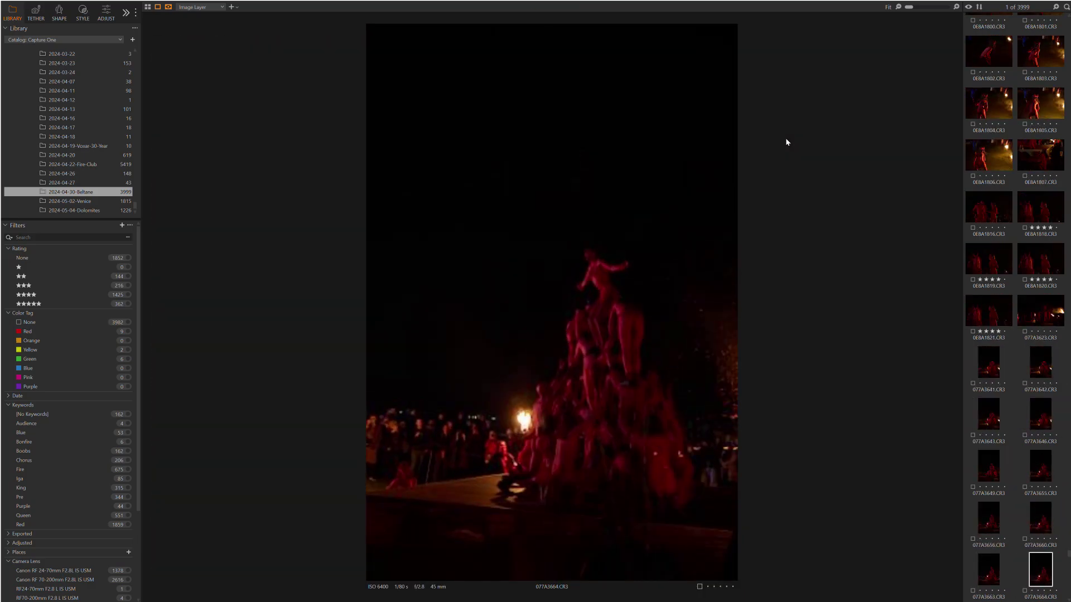
- Review the next photos up to the four-star shot of the seated red torchbearers, 0E8A1882.CR3
key("Right")
key("Right")
key("Right")
key("Right")
key("Right")
key("Right")
key("Right")
key("Right")
key("Right")
key("Right")
key("Right")
key("Right")
key("Right")
key("Right")
key("Right")
key("Right")
key("Right")
key("Right")
key("Right")
key("Right")
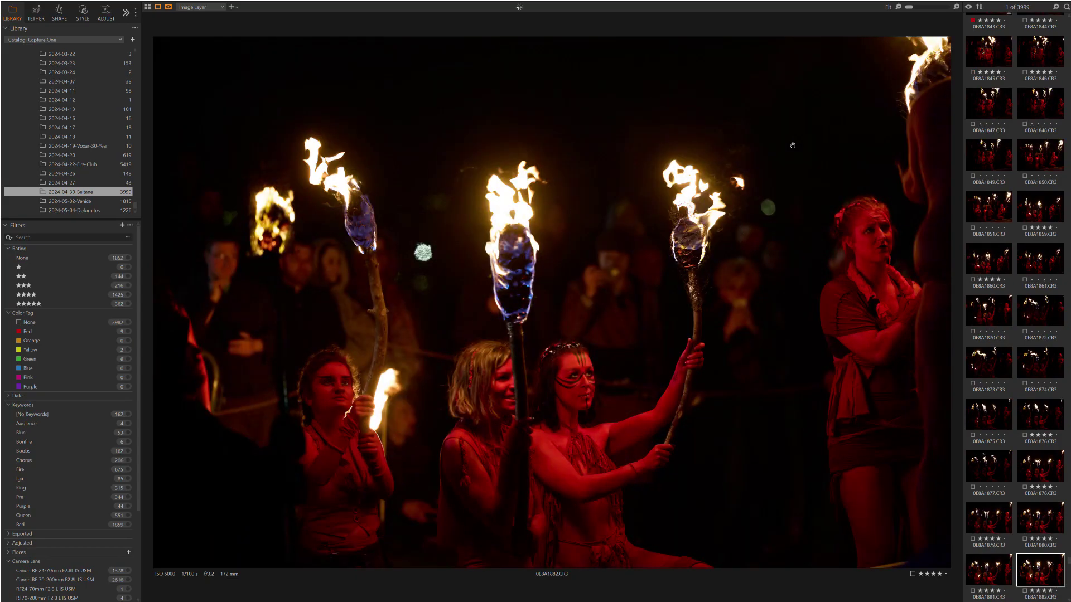
- Review the seated red torchbearers' frames up to the four-star shot at 158 mm, 0E8A1894.CR3
key("Right")
key("Right")
key("Right")
key("Right")
key("Right")
key("Right")
key("Right")
key("Right")
key("Right")
key("Right")
key("Right")
key("Right")
key("Right")
key("Right")
key("Right")
key("Right")
key("Right")
key("Right")
key("Right")
key("Right")
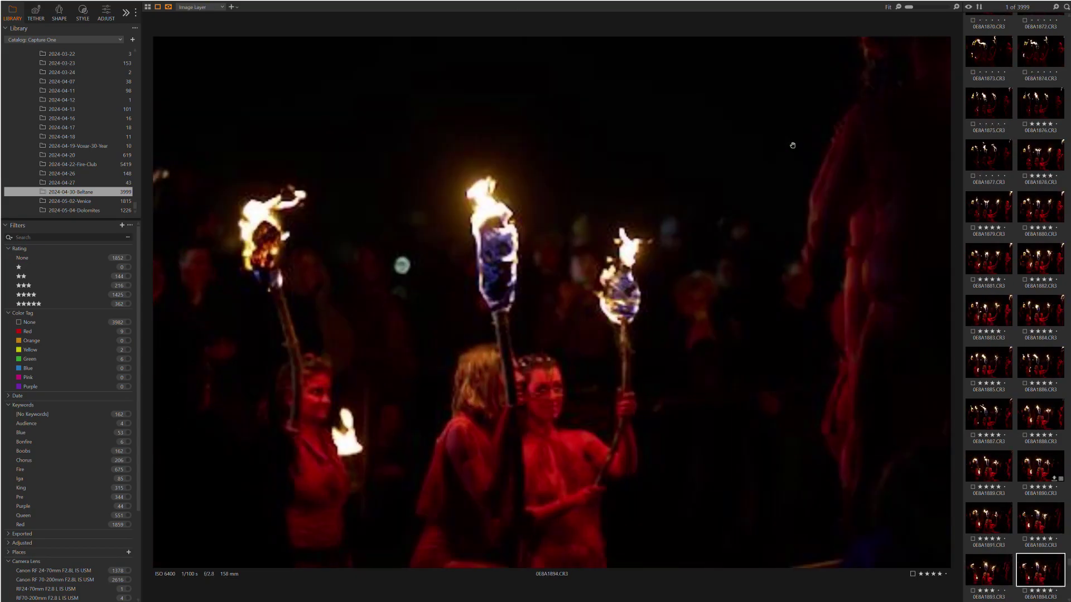
- Browse past the portrait pyramid shots to the four-star wide shot of the red performers beside the fire, 077A3770.CR3
key("Right")
key("Right")
key("Right")
key("Right")
key("Right")
key("Right")
key("Right")
key("Right")
key("Right")
key("Right")
key("Right")
key("Right")
key("Right")
key("Right")
key("Right")
key("Right")
key("Right")
key("Right")
key("Right")
key("Right")
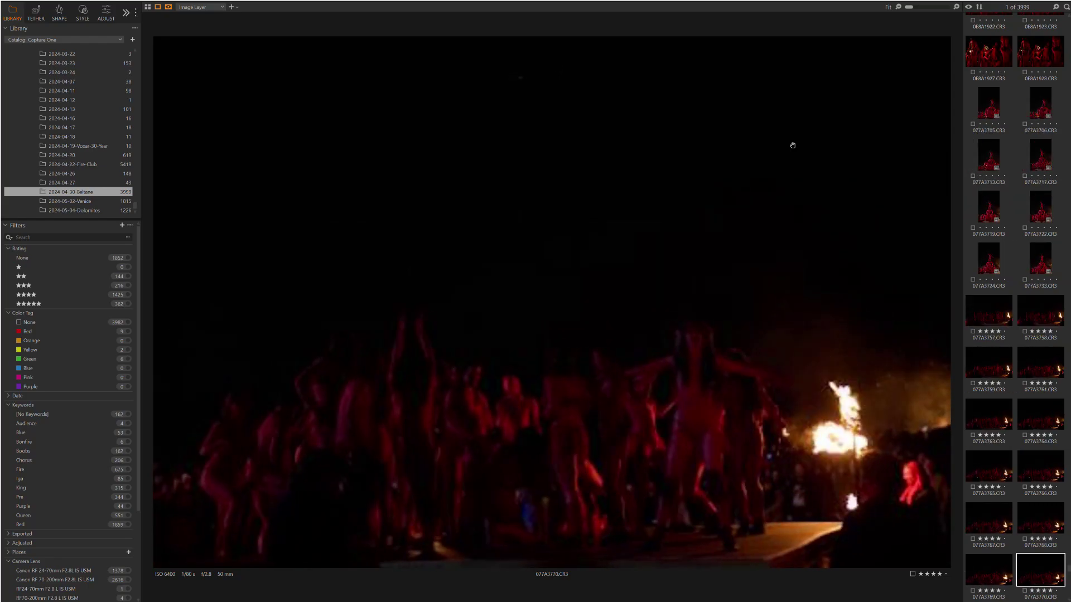
- Review the following stage photos up to the five-star shot of the human pyramid with raised torches, 077A3817.CR3
key("Right")
key("Right")
key("Right")
key("Right")
key("Right")
key("Right")
key("Right")
key("Right")
key("Right")
key("Right")
key("Right")
key("Right")
key("Right")
key("Right")
key("Right")
key("Right")
key("Right")
key("Right")
key("Right")
key("Right")
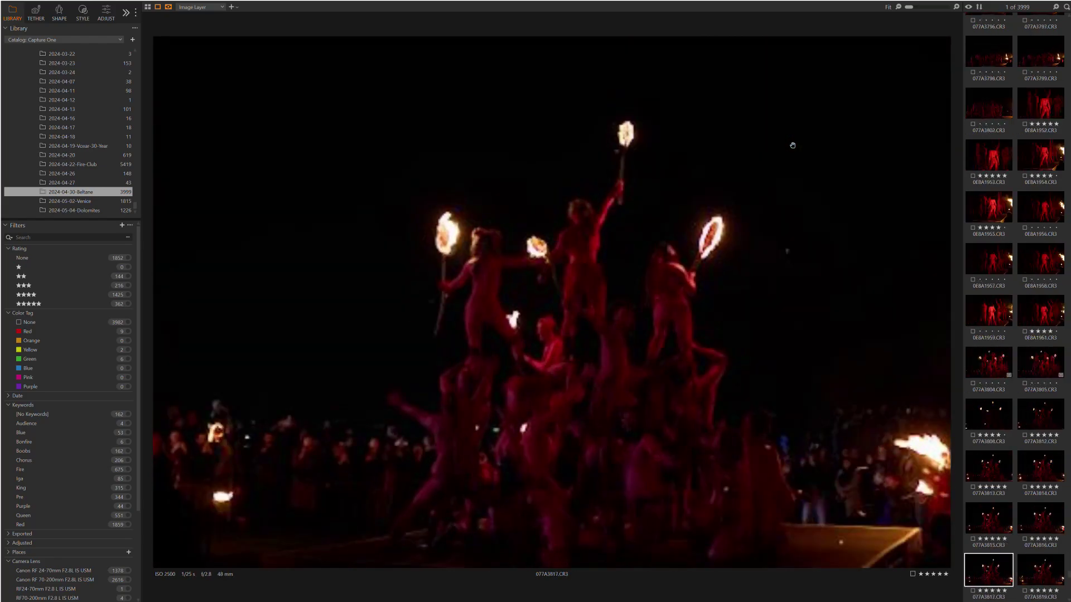
- Examine the human pyramid photos up to the four-star portrait shot at 50 mm, 077A3970.CR3
key("Right")
key("Right")
key("Right")
key("Right")
key("Right")
key("Right")
key("Right")
key("Right")
key("Right")
key("Right")
key("Right")
key("Right")
key("Right")
key("Right")
key("Right")
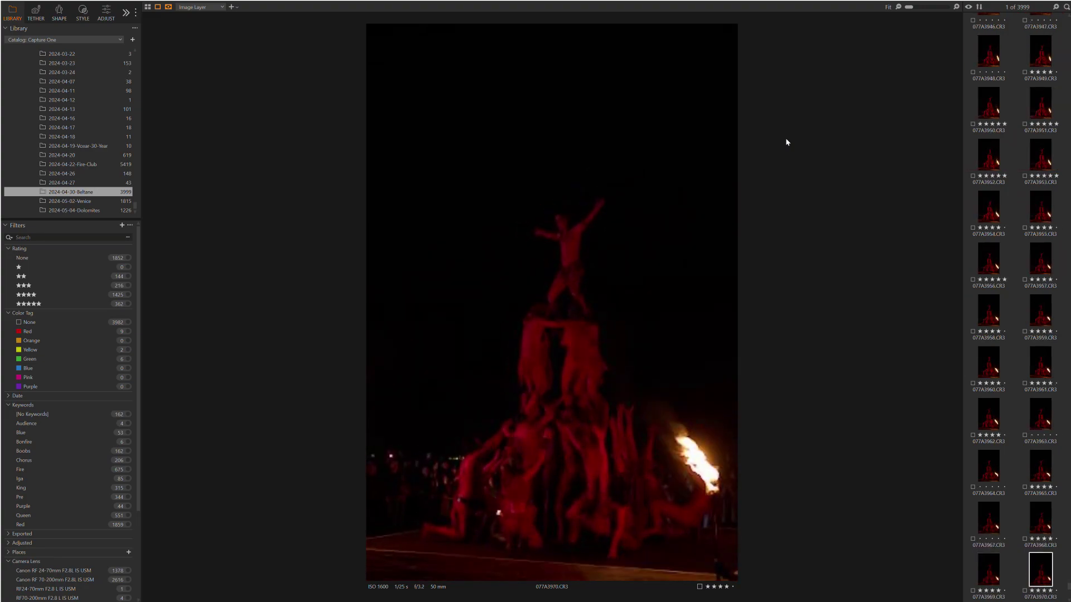
- Browse through the remaining portrait pyramid frames to the three-star shot of the blue-lit horned creature, 077A4060.CR3
key("Right")
key("Right")
key("Right")
key("Right")
key("Right")
key("Right")
key("Right")
key("Right")
key("Right")
key("Right")
key("Right")
key("Right")
key("Right")
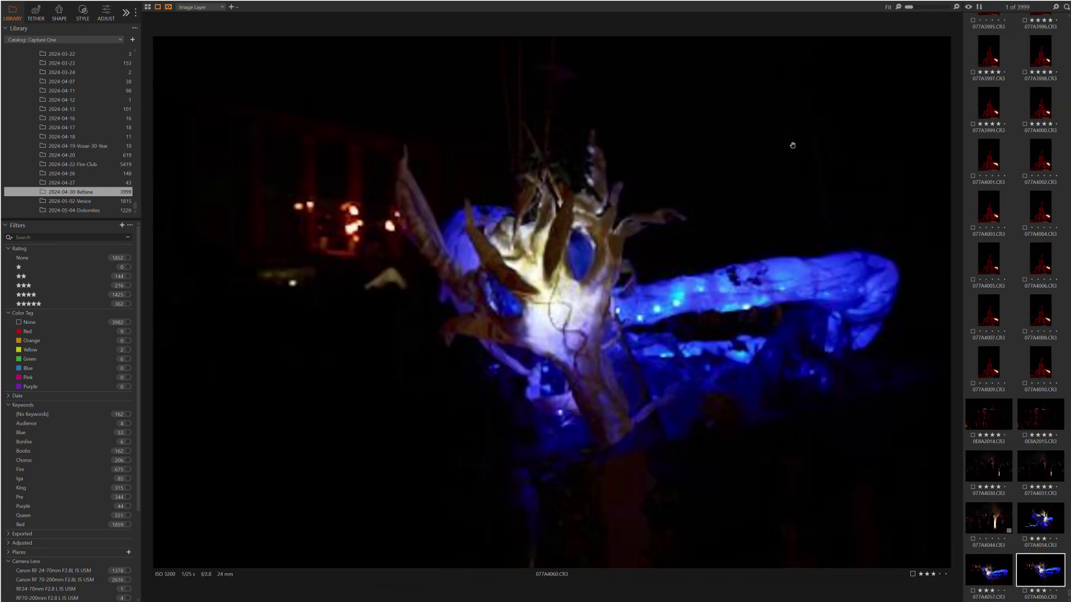